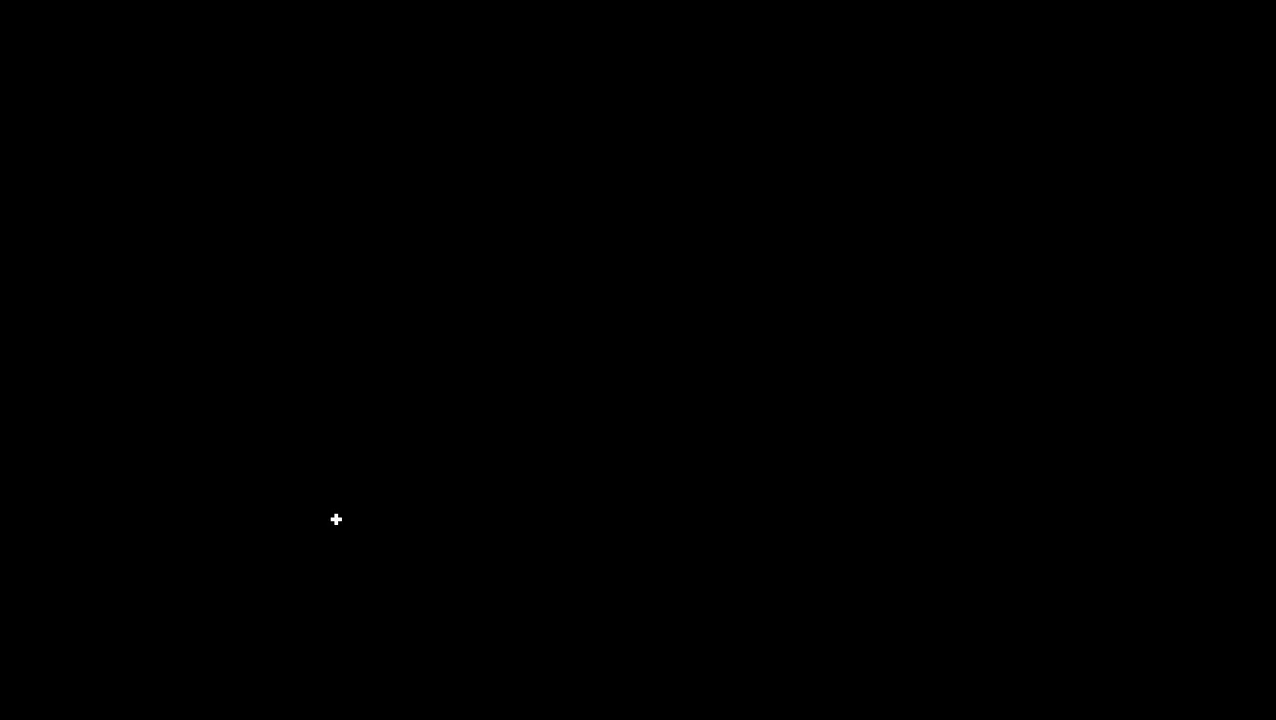
pyautogui.click(336, 518)
pyautogui.click(402, 519)
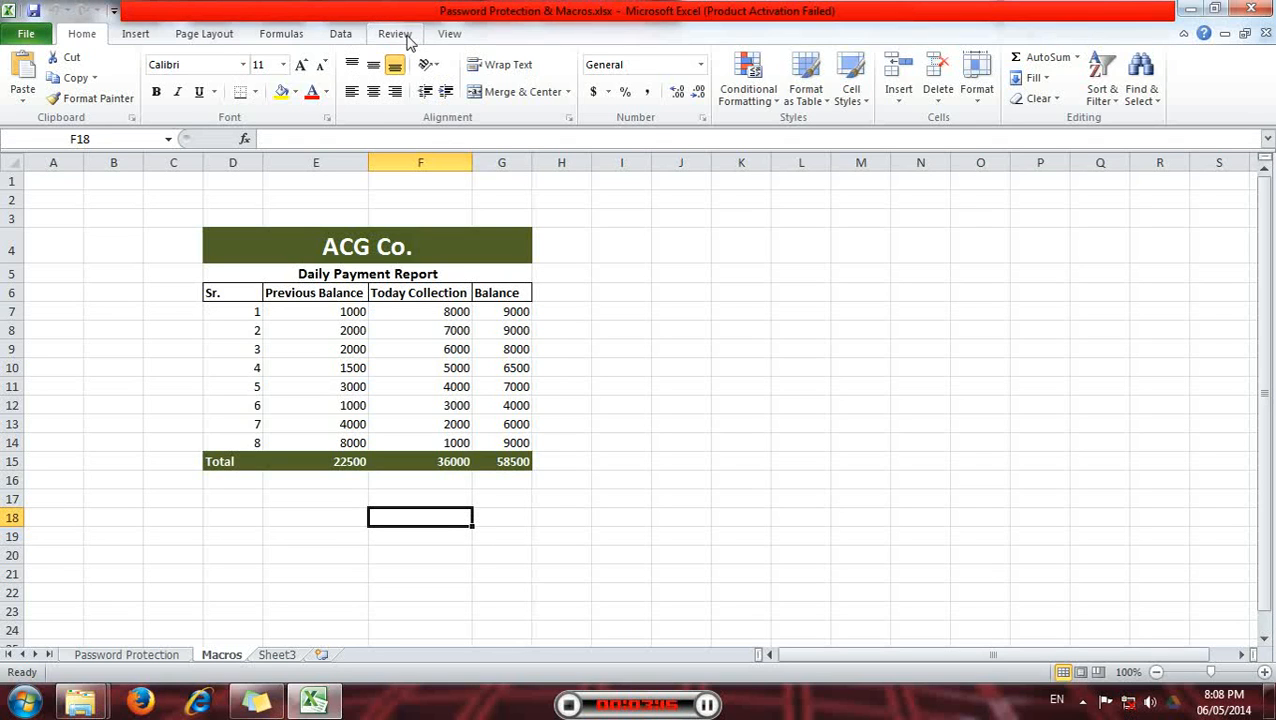
pyautogui.click(395, 34)
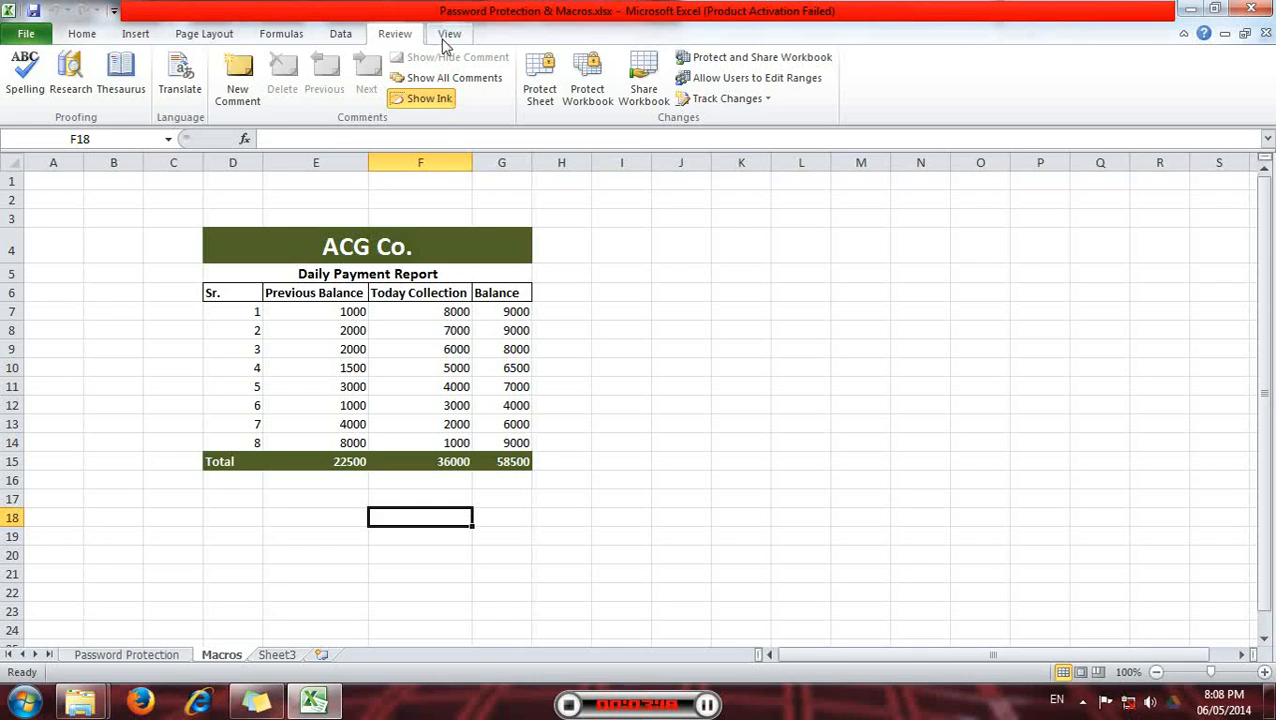
pyautogui.click(621, 218)
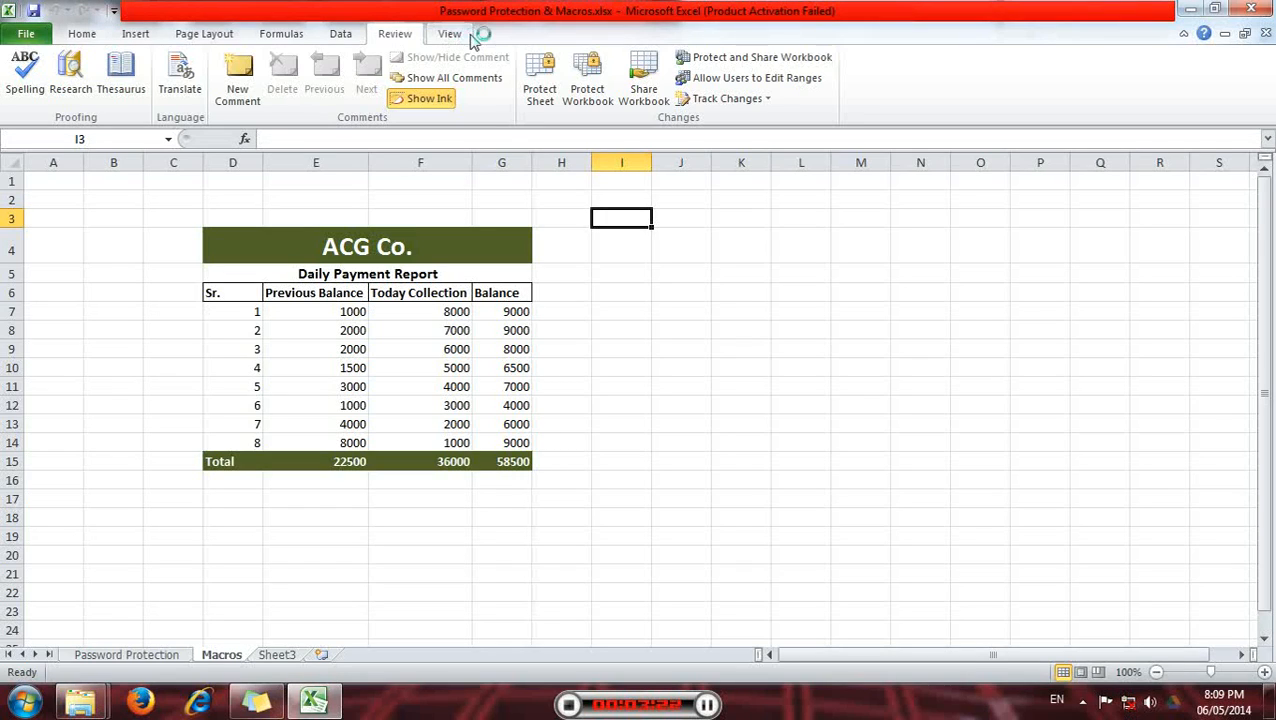
# - Start recording a macro named DPR with Ctrl+Shift+D as its shortcut key, stored in This Workbook
pyautogui.click(449, 34)
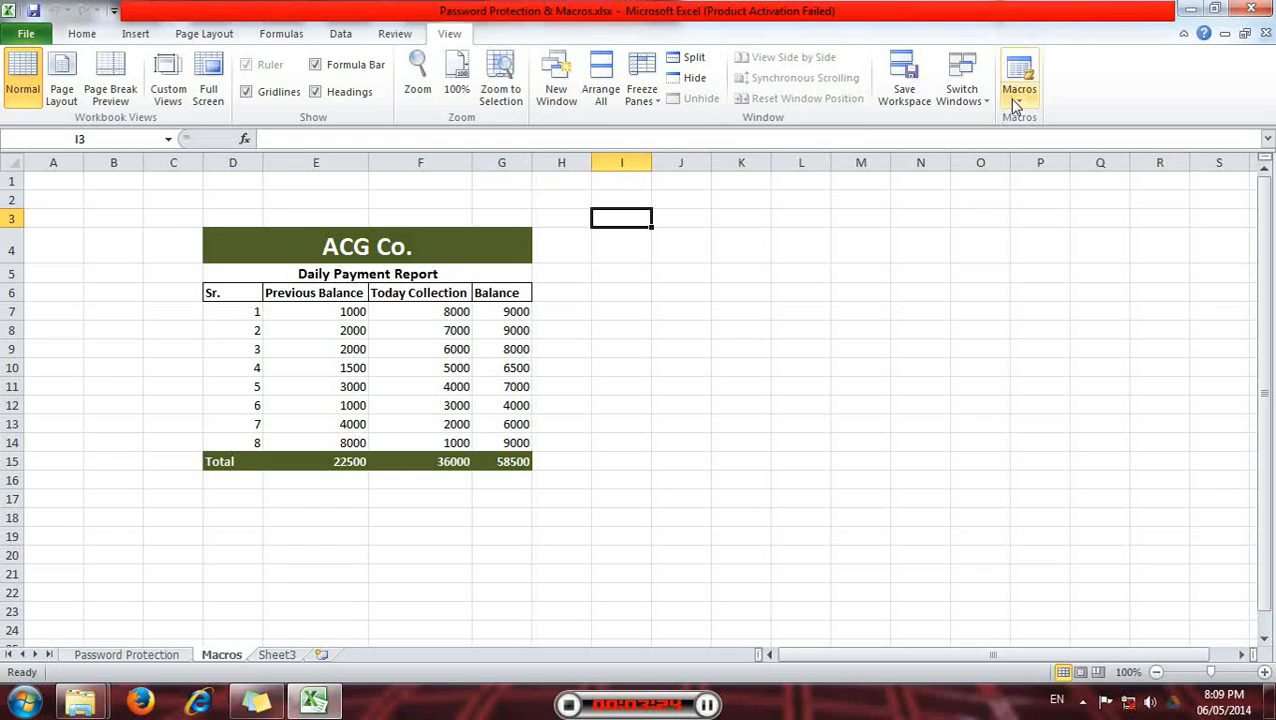
pyautogui.click(1017, 102)
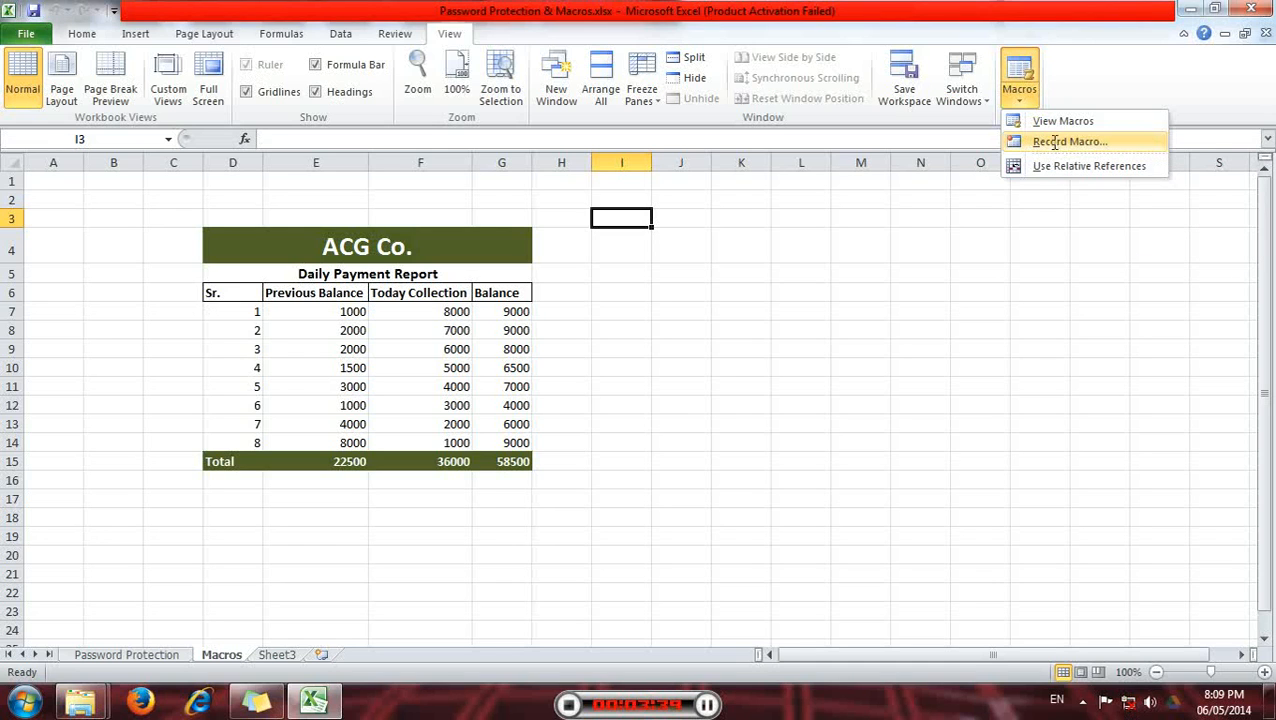
pyautogui.click(1055, 143)
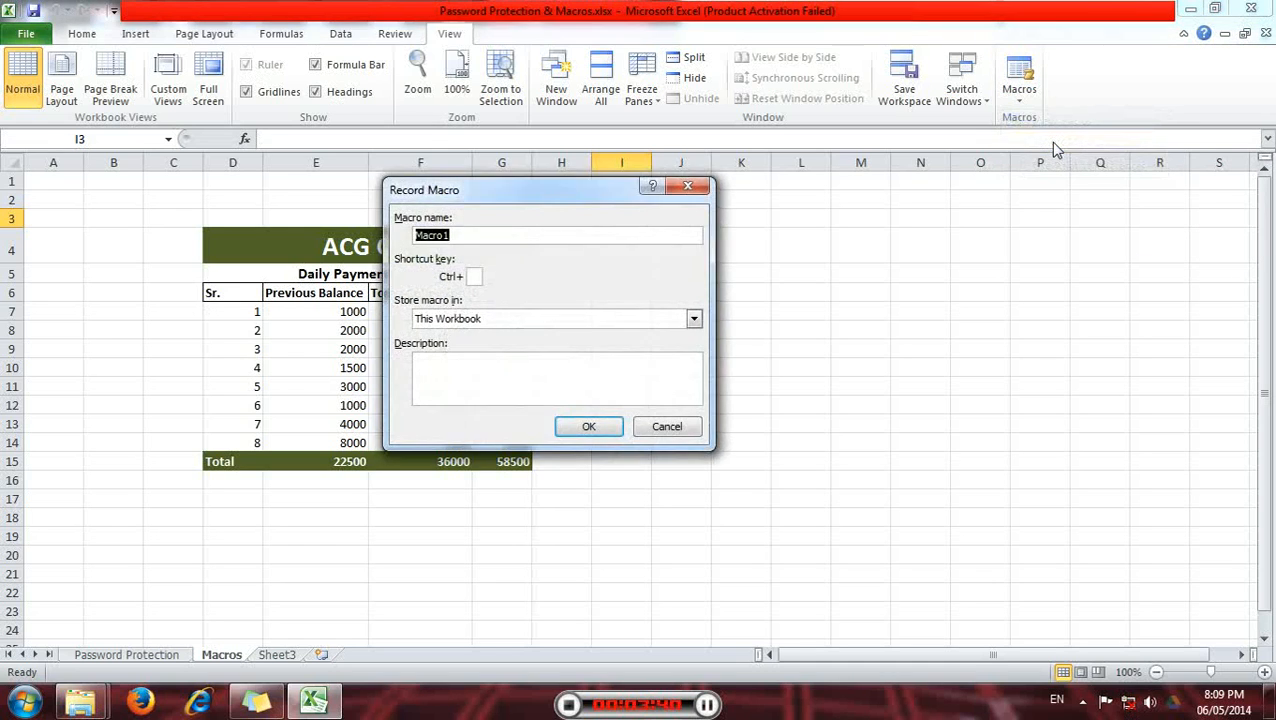
pyautogui.moveTo(574, 204); pyautogui.dragTo(848, 203)
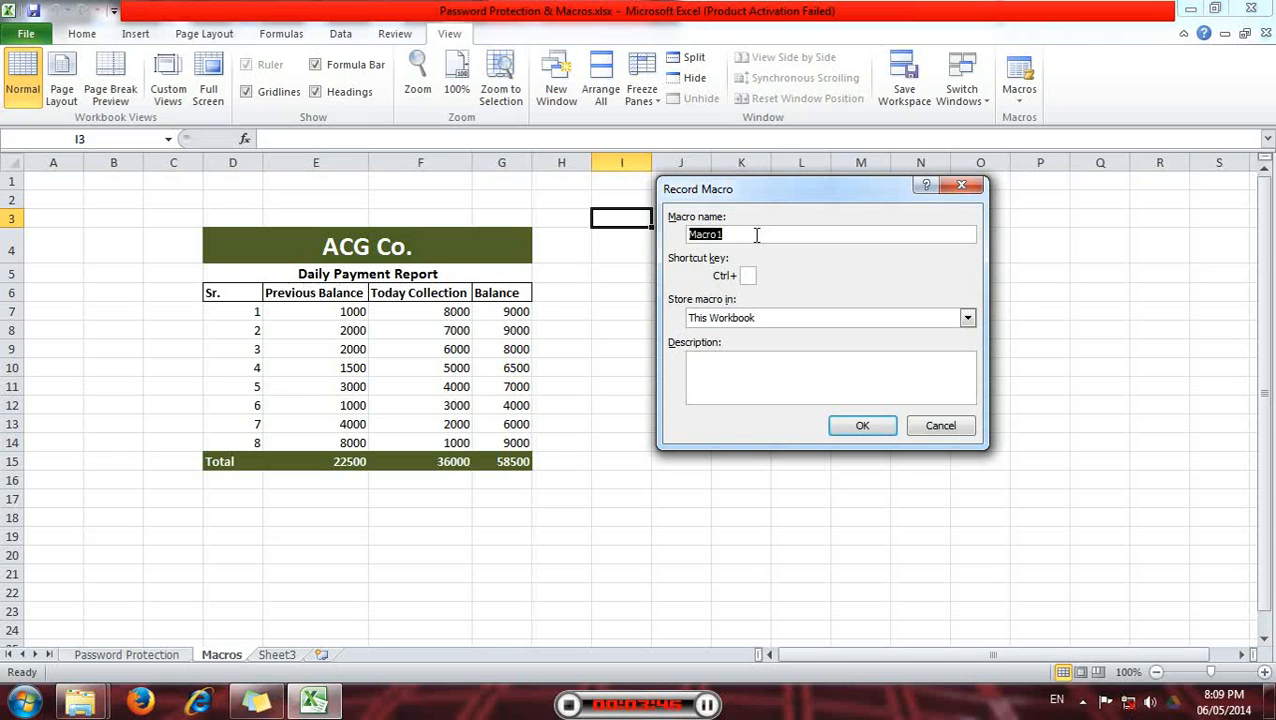
pyautogui.write('DPR')
pyautogui.click(748, 275)
pyautogui.write('D')
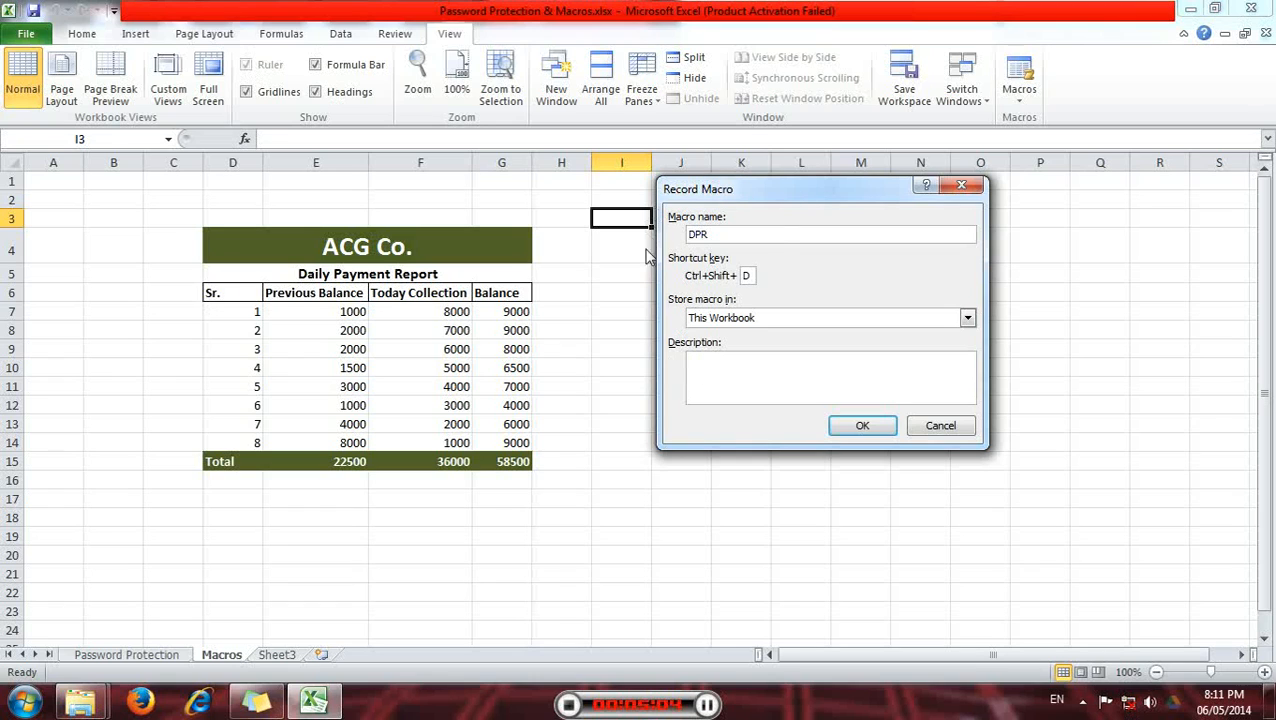
pyautogui.click(747, 386)
pyautogui.click(858, 427)
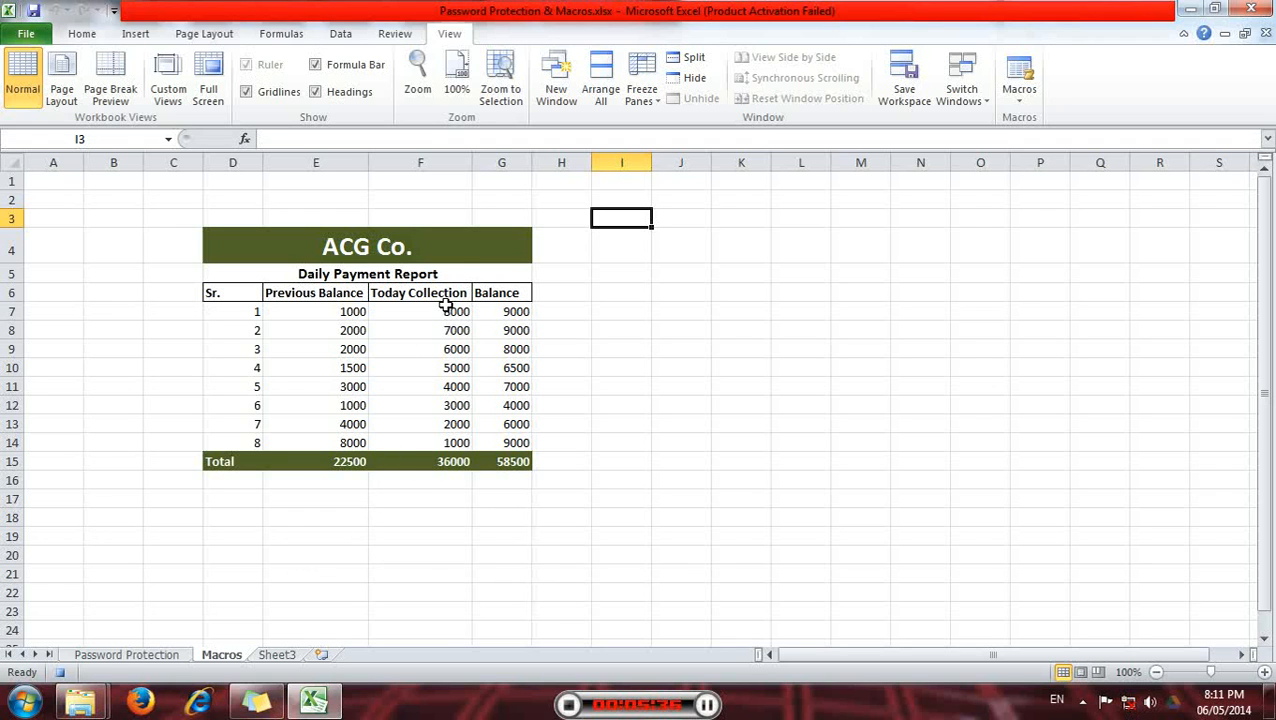
pyautogui.moveTo(444, 308); pyautogui.dragTo(436, 443)
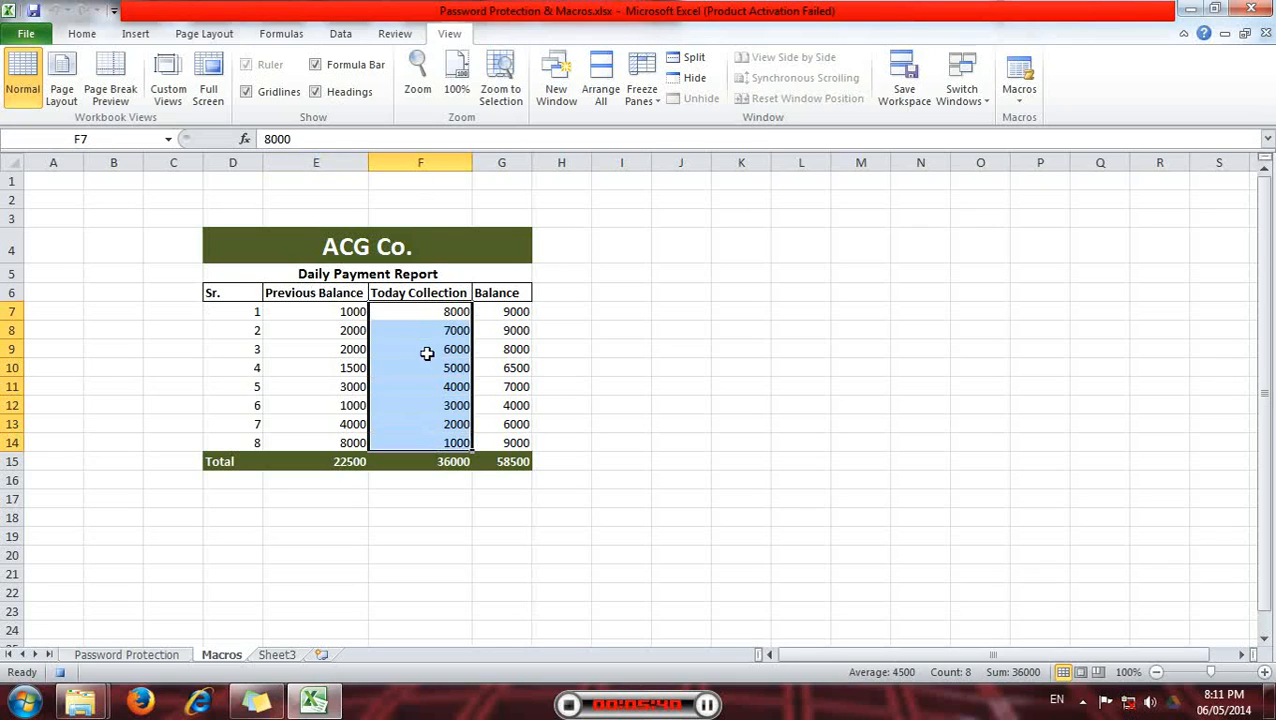
pyautogui.press('Delete')
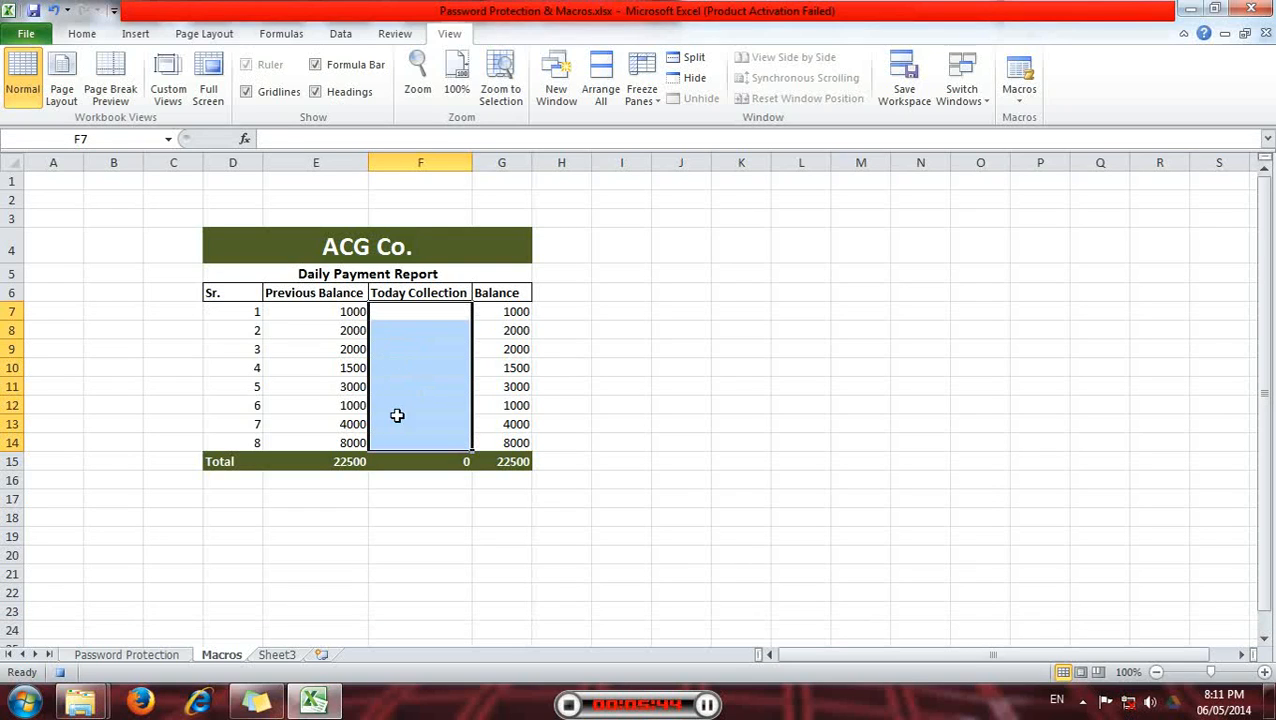
pyautogui.hotkey('ctrl', 'z')
pyautogui.click(579, 393)
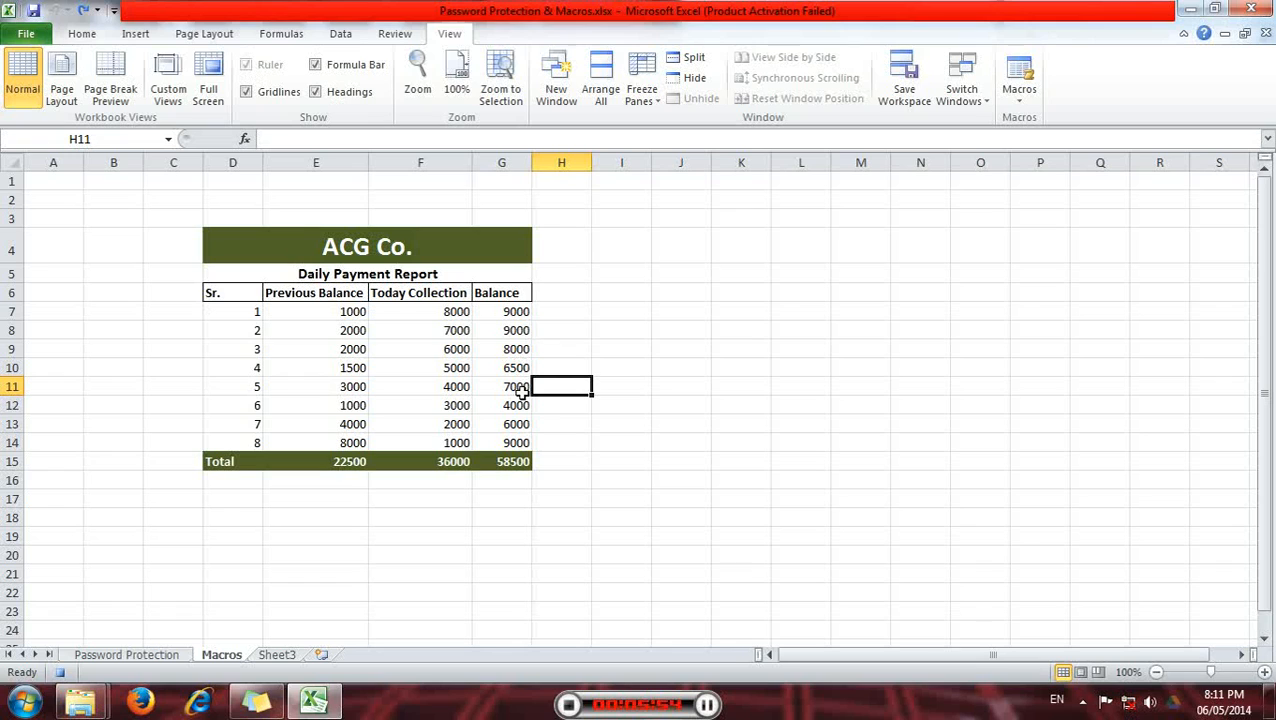
# - Copy the Balance cells G7:G14 and paste them as values only into the Previous Balance column from E7
pyautogui.moveTo(511, 311); pyautogui.dragTo(512, 444)
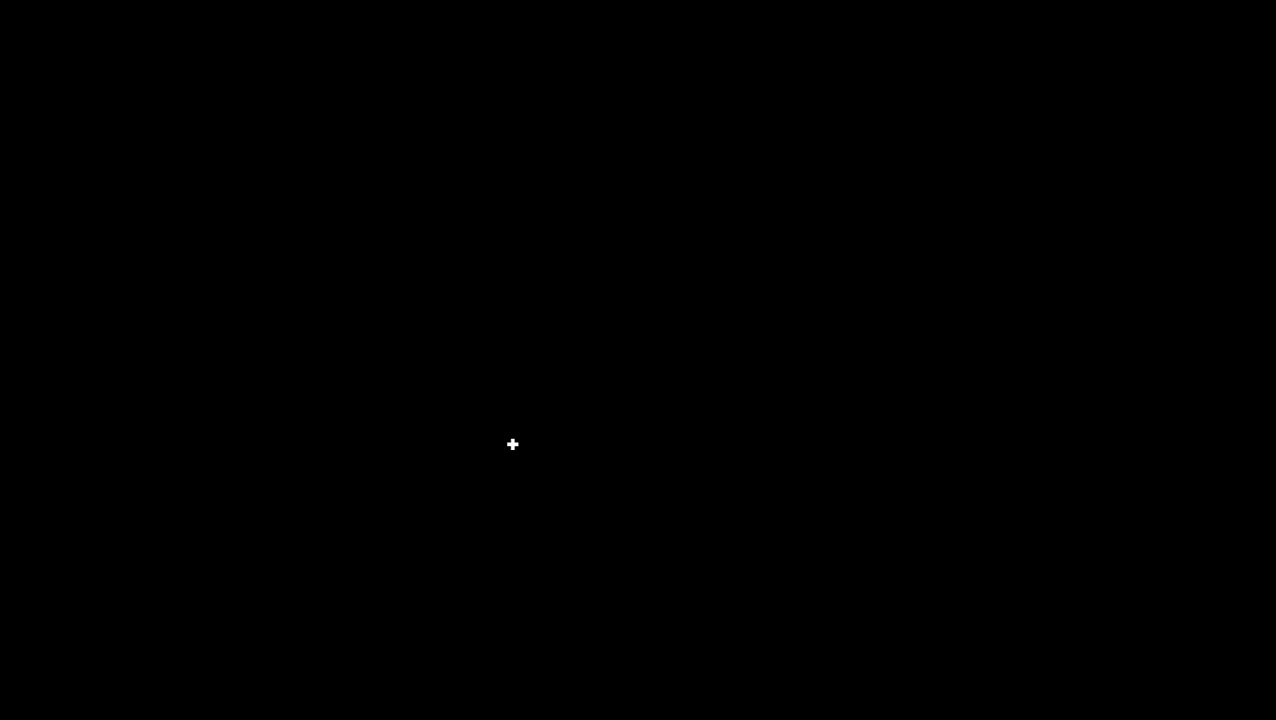
pyautogui.rightClick(511, 355)
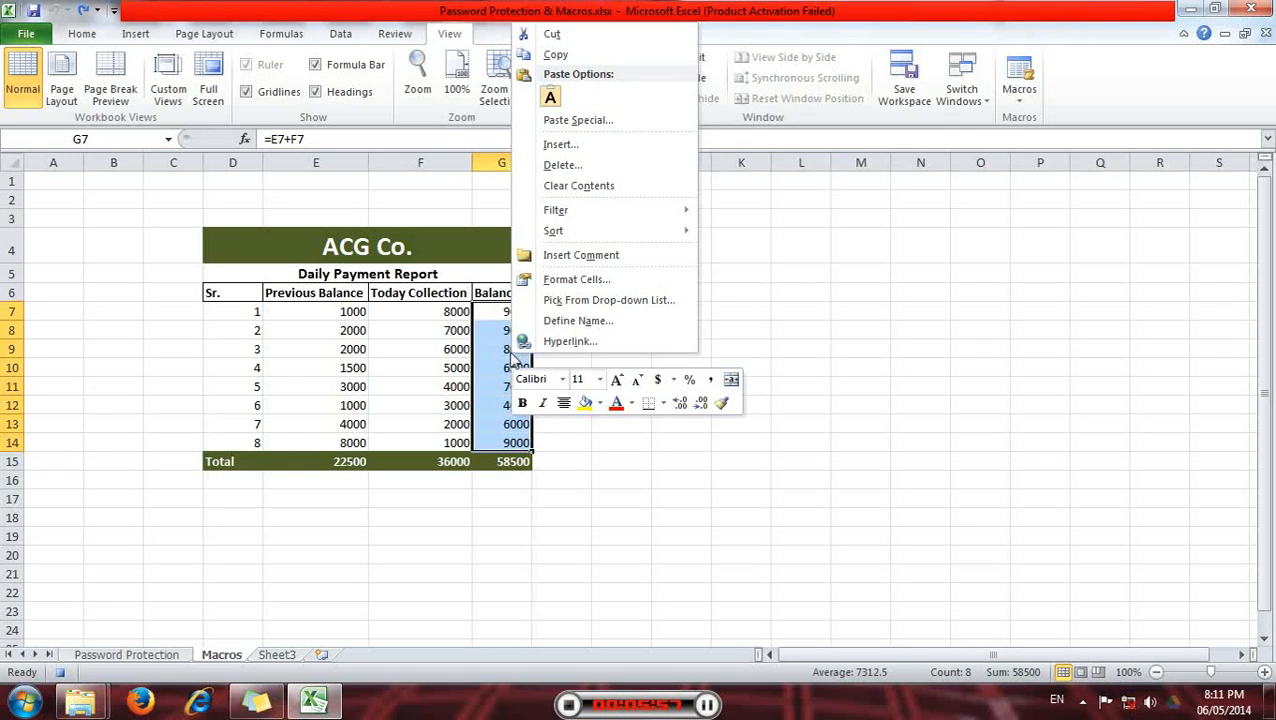
pyautogui.click(558, 56)
pyautogui.click(332, 313)
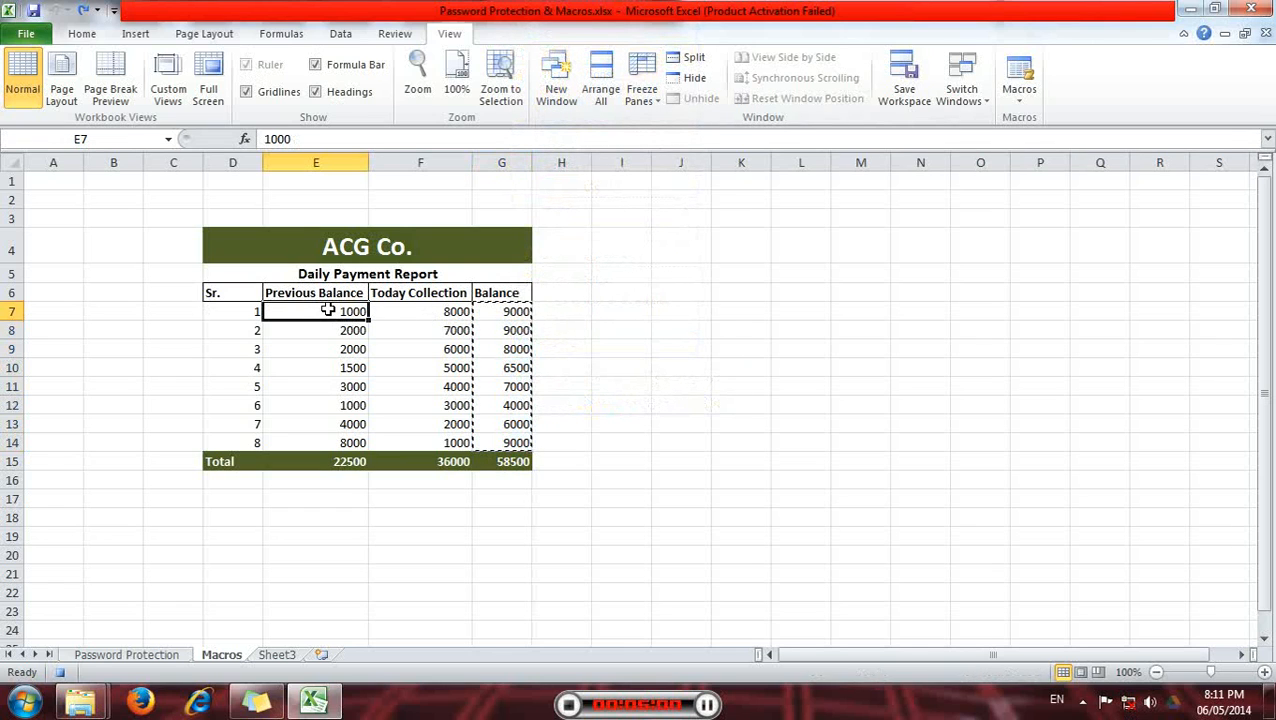
pyautogui.rightClick(327, 311)
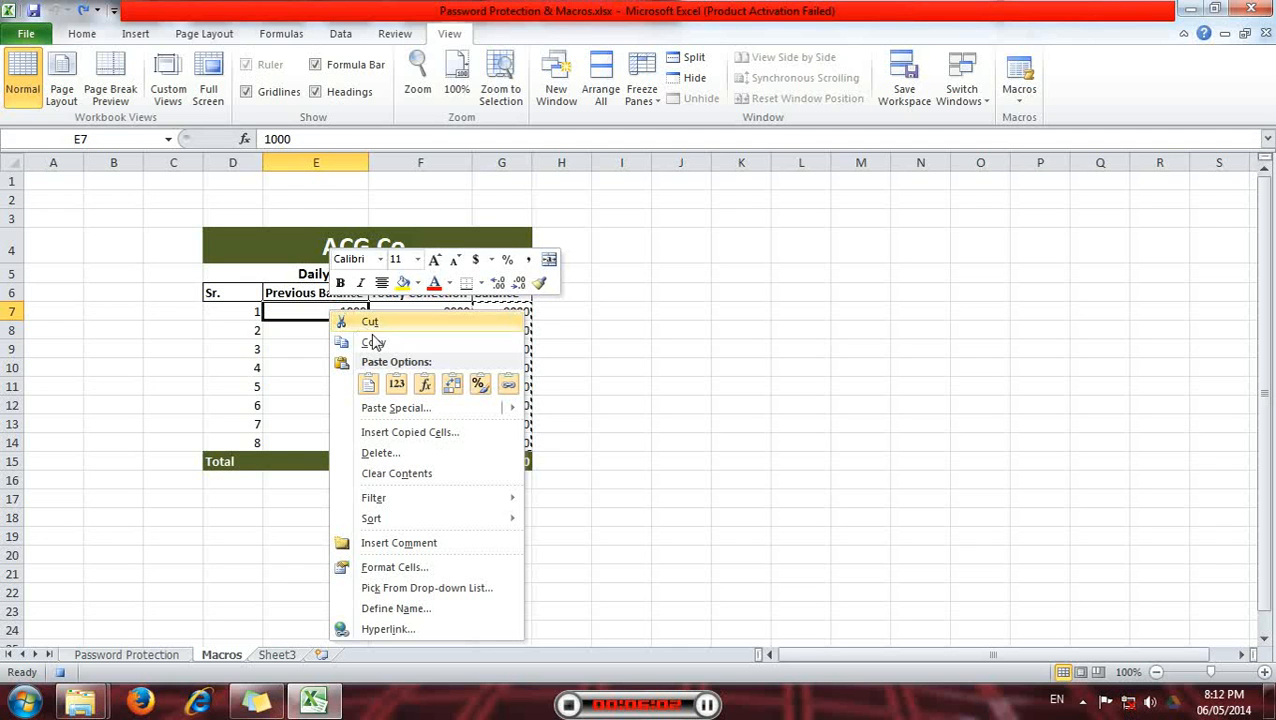
pyautogui.click(395, 410)
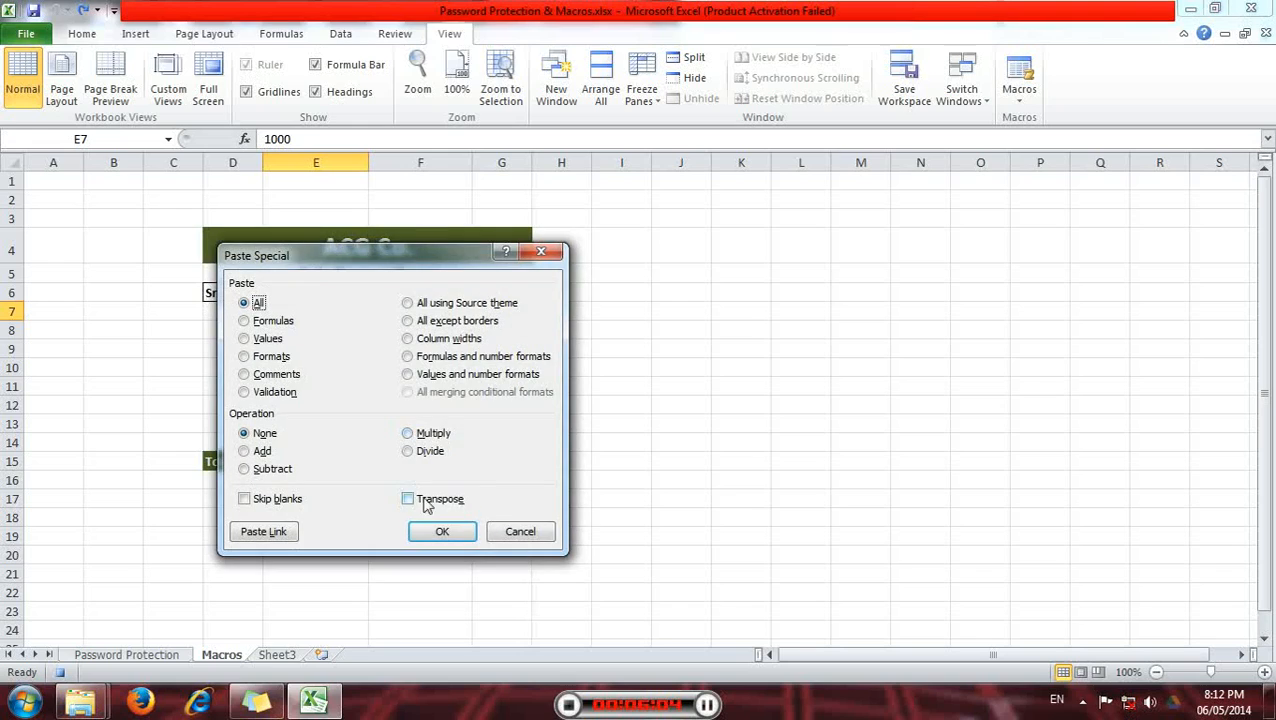
pyautogui.click(245, 338)
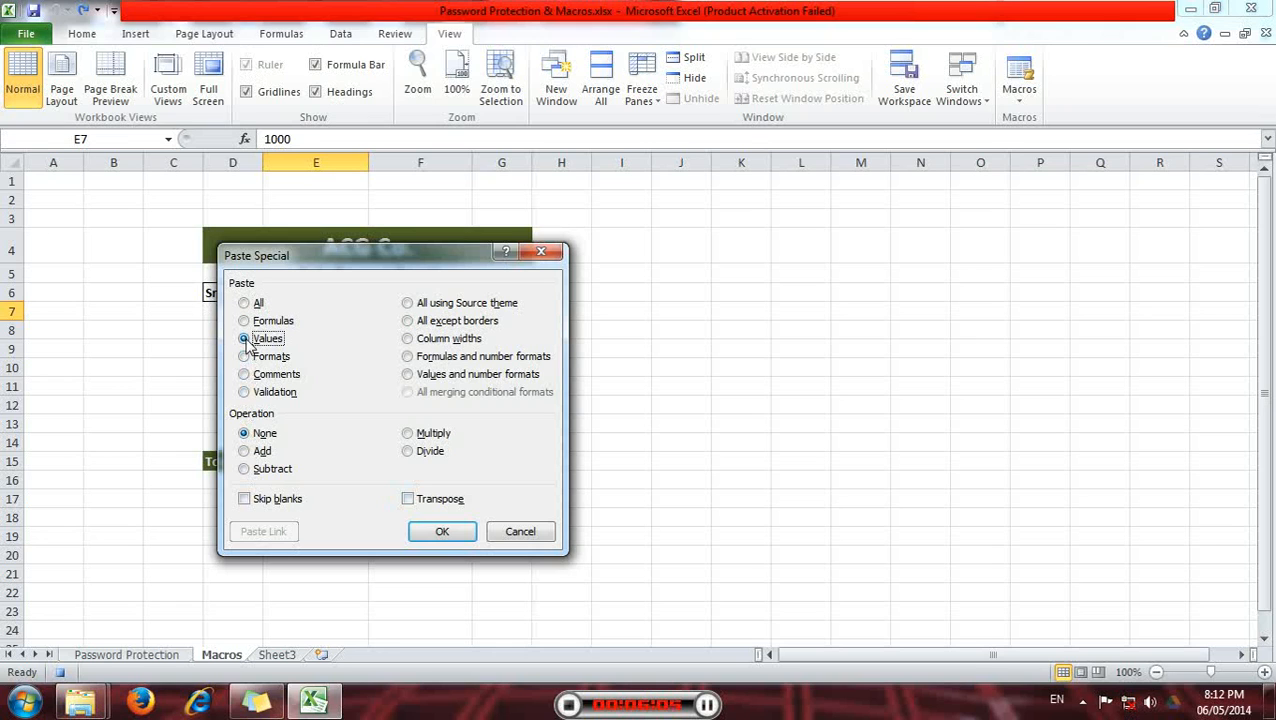
pyautogui.click(441, 533)
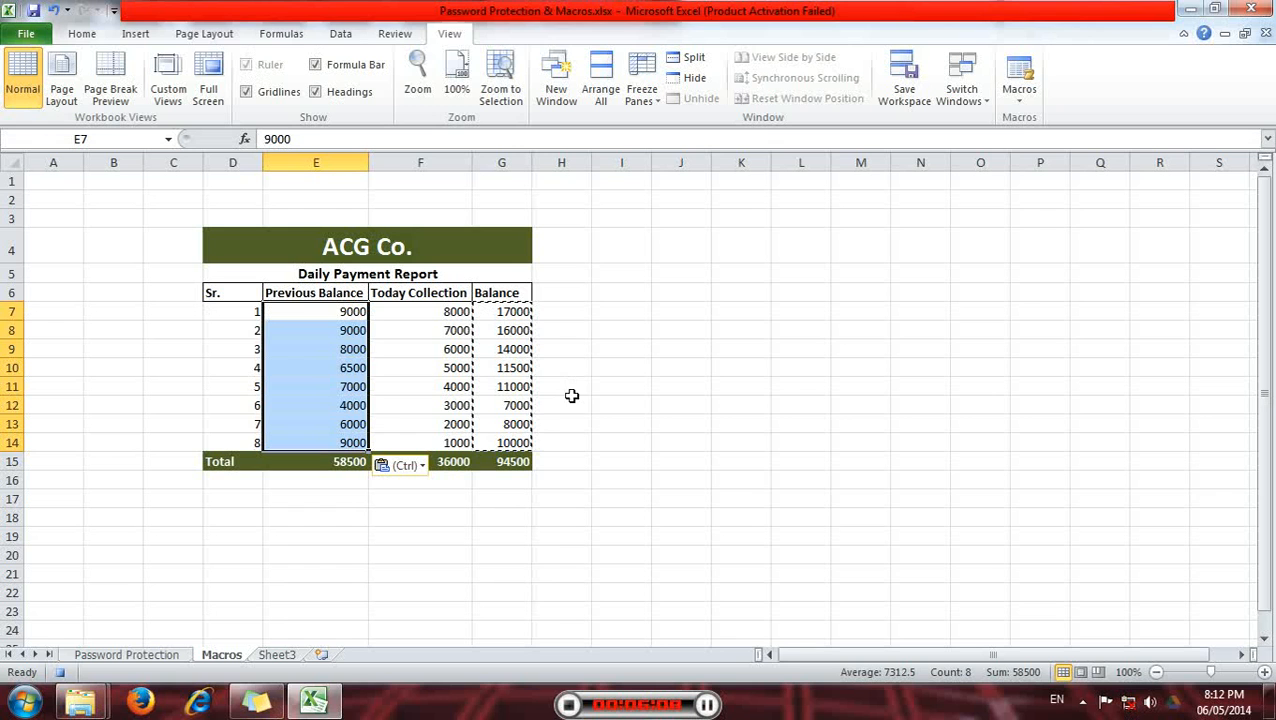
pyautogui.moveTo(408, 506); pyautogui.dragTo(413, 494)
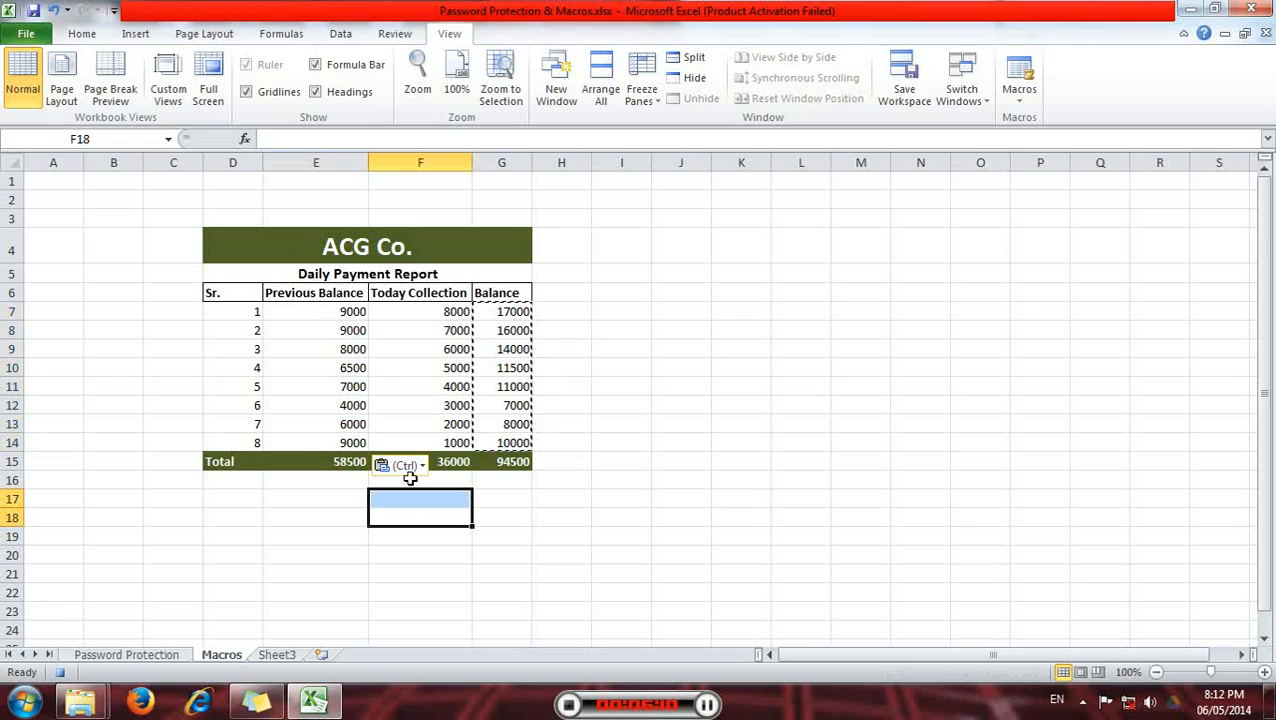
pyautogui.press('Escape')
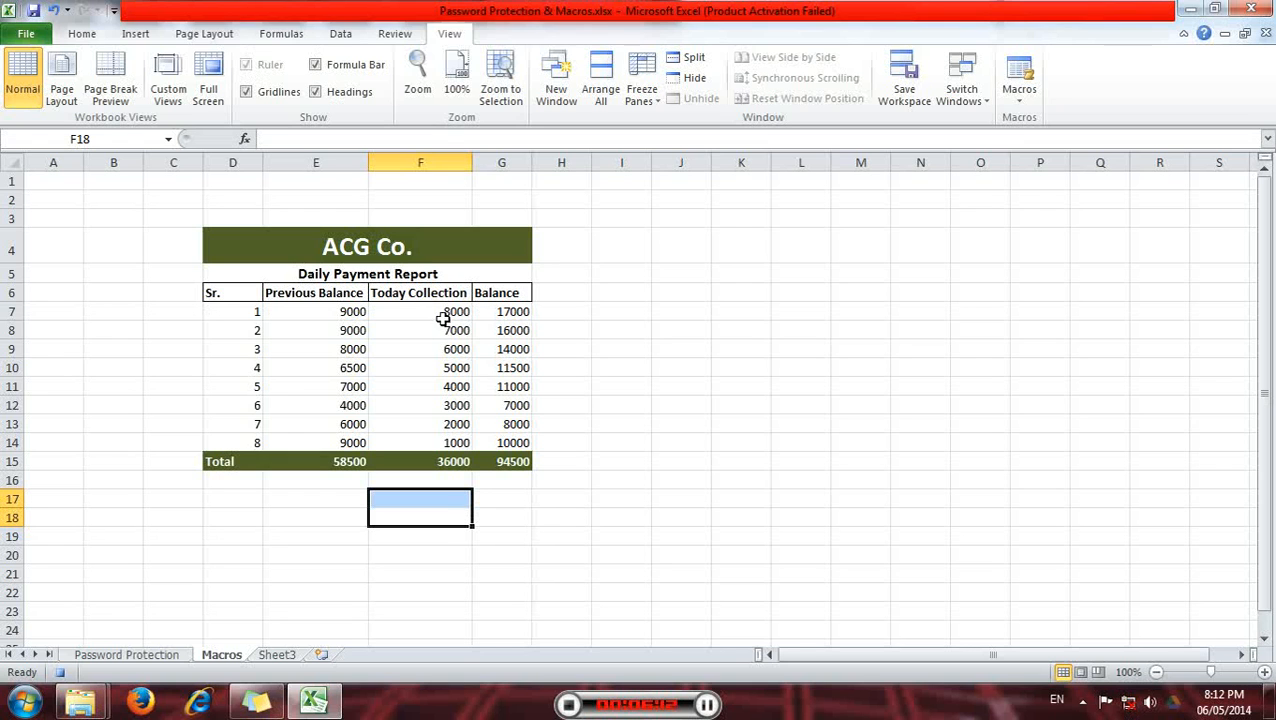
# - Clear the Today Collection entries in F7:F14 and stop recording the macro
pyautogui.click(441, 312)
pyautogui.moveTo(441, 312); pyautogui.dragTo(447, 443)
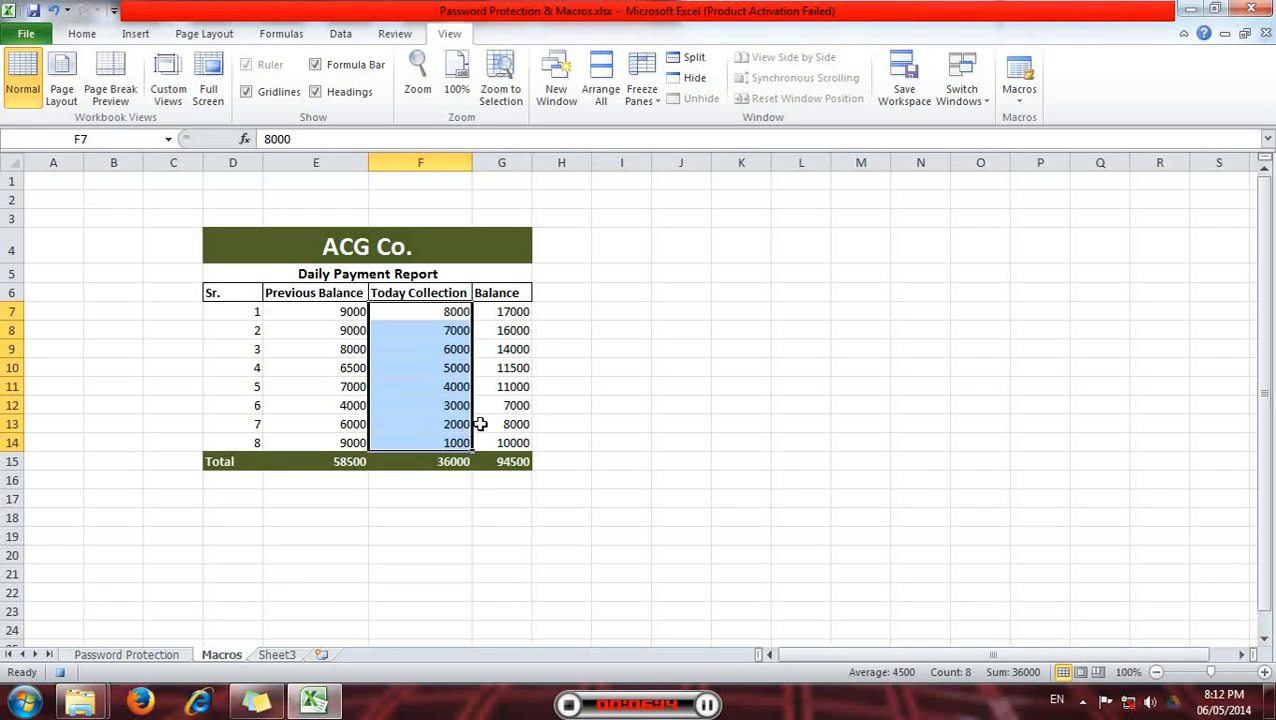
pyautogui.press('Delete')
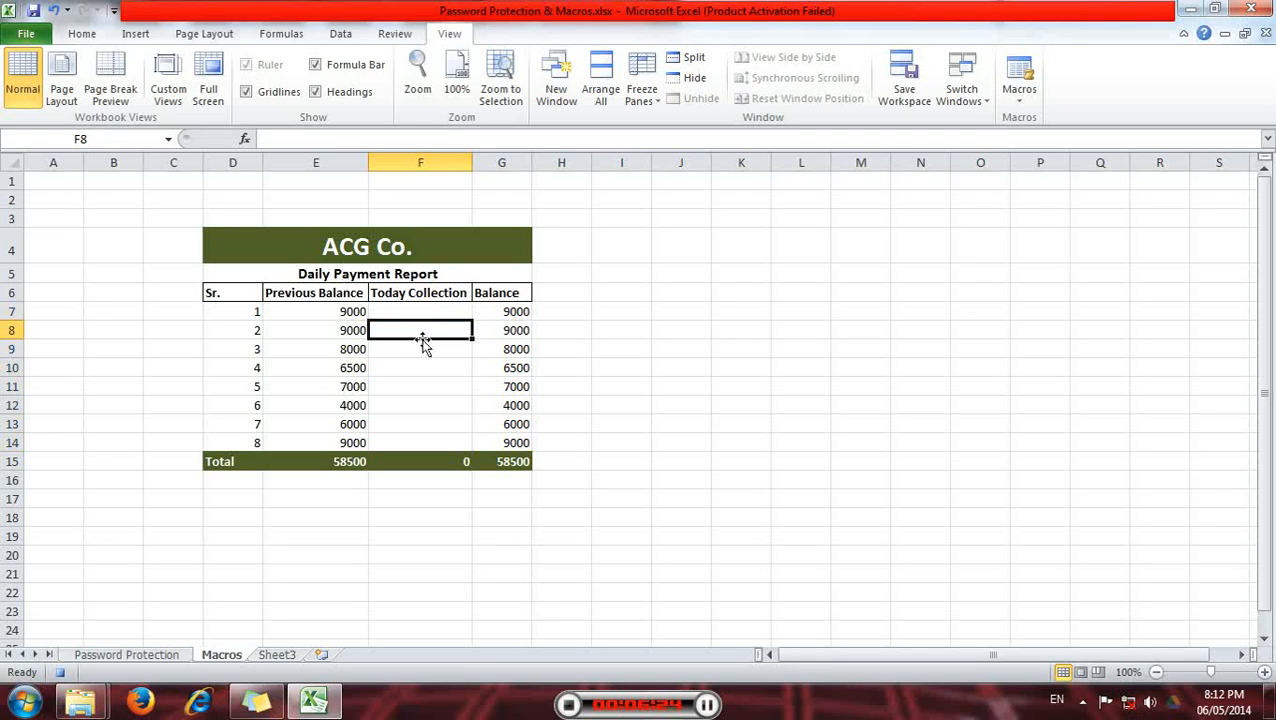
pyautogui.click(421, 350)
pyautogui.click(421, 366)
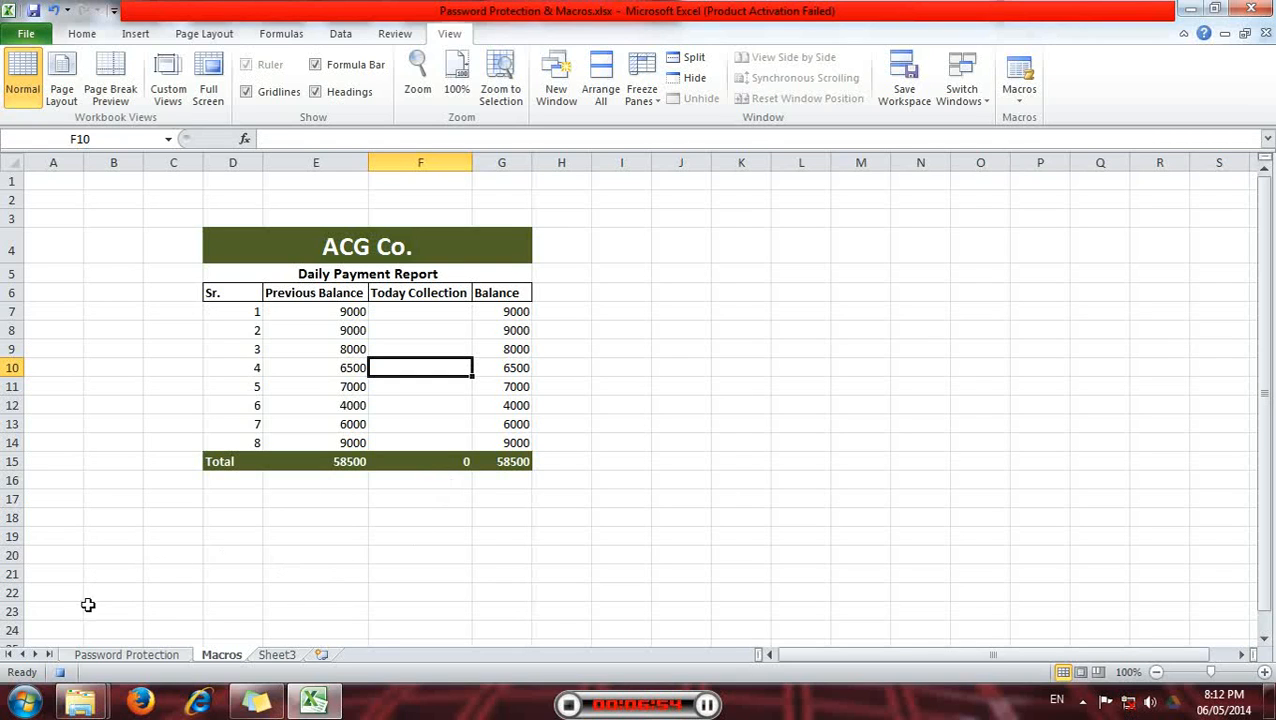
pyautogui.click(60, 673)
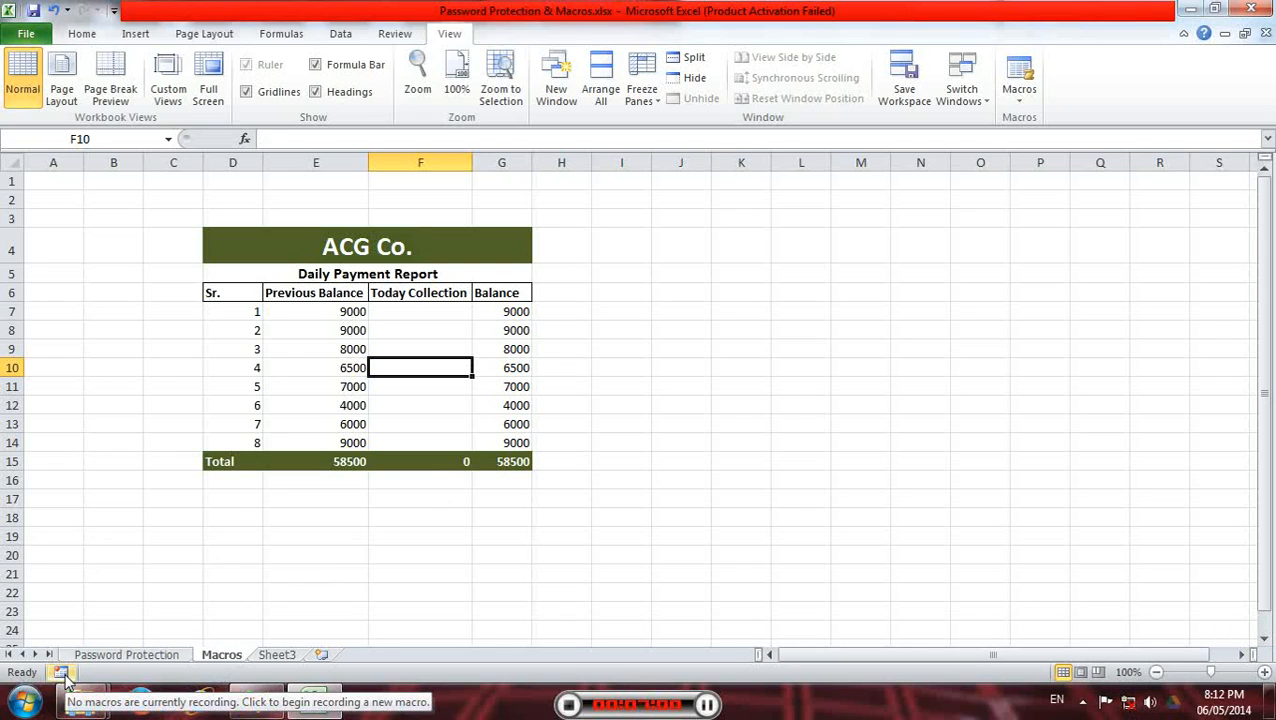
pyautogui.click(517, 522)
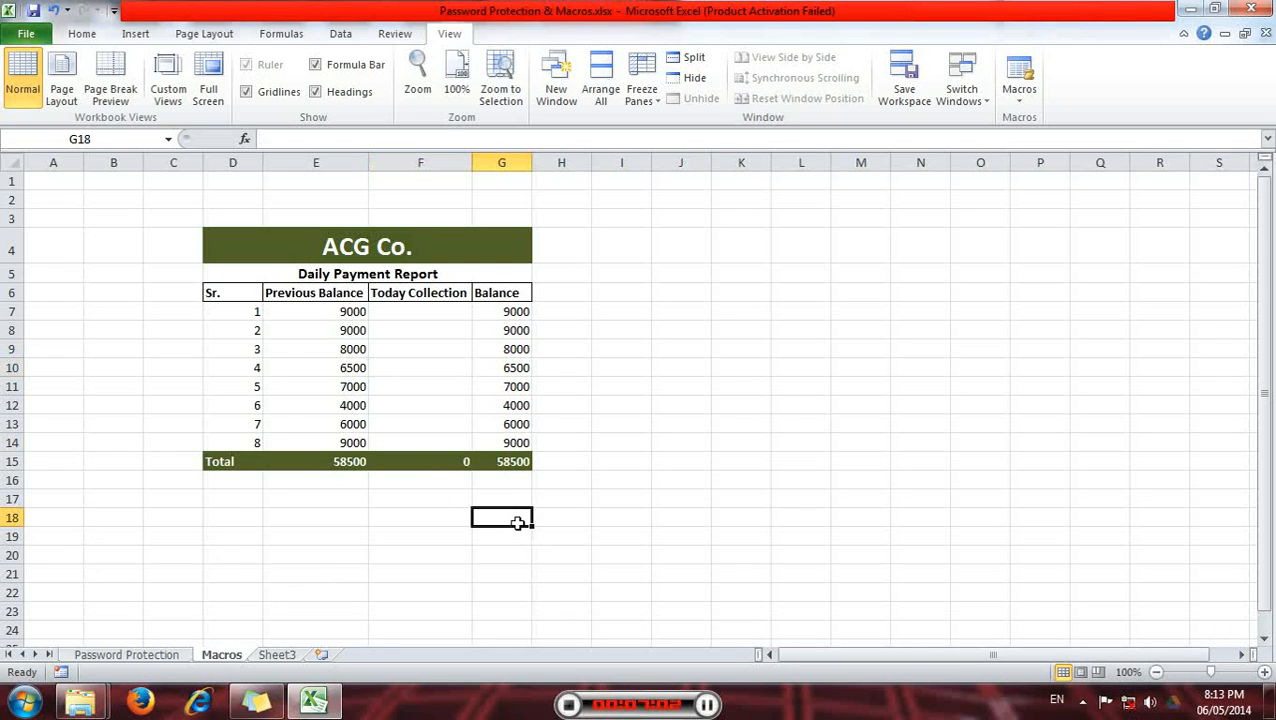
# - Enter 1000 in F7 and 3000 in F8 under Today Collection, and extend the series down to F14
pyautogui.click(430, 311)
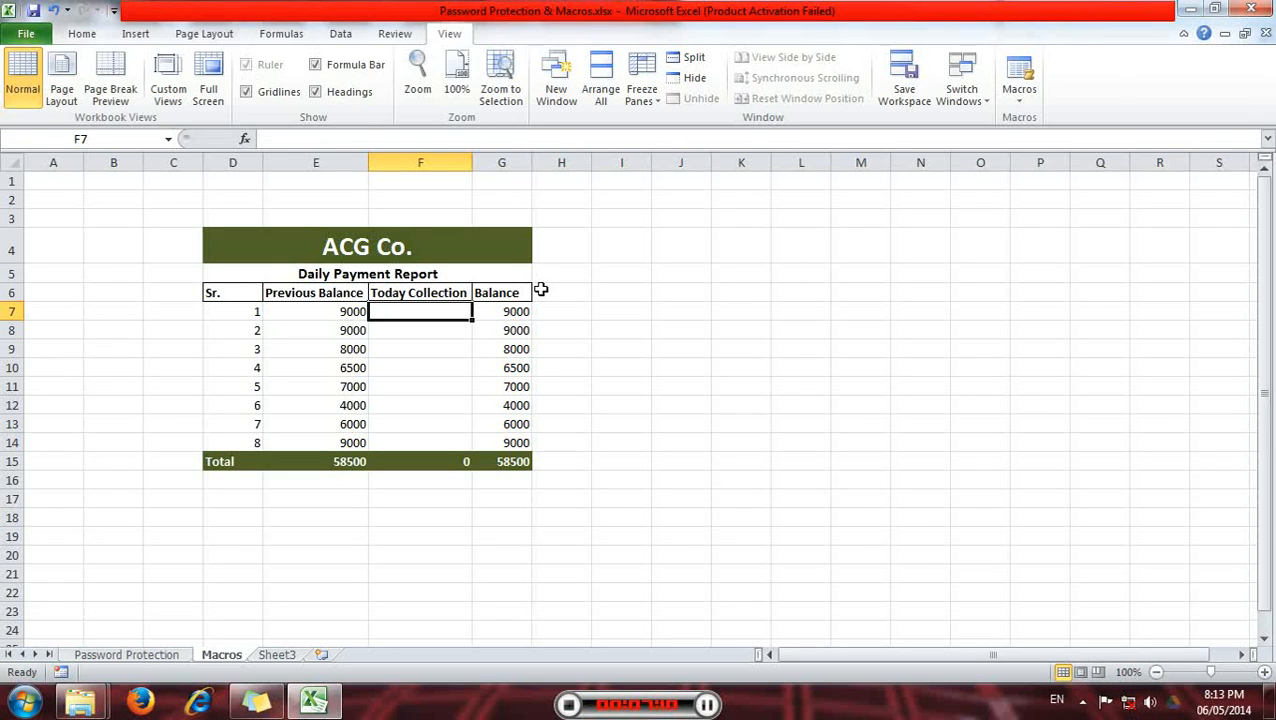
pyautogui.write('100')
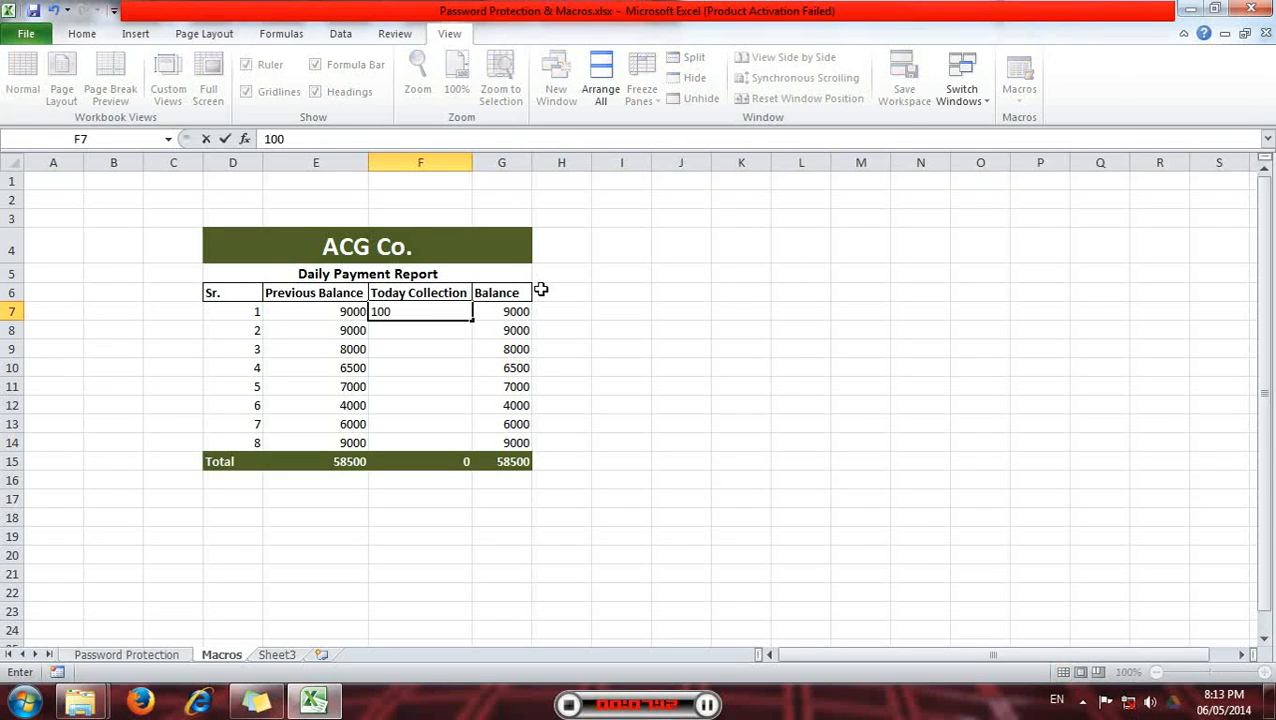
pyautogui.write('0')
pyautogui.press('Return')
pyautogui.write('3000')
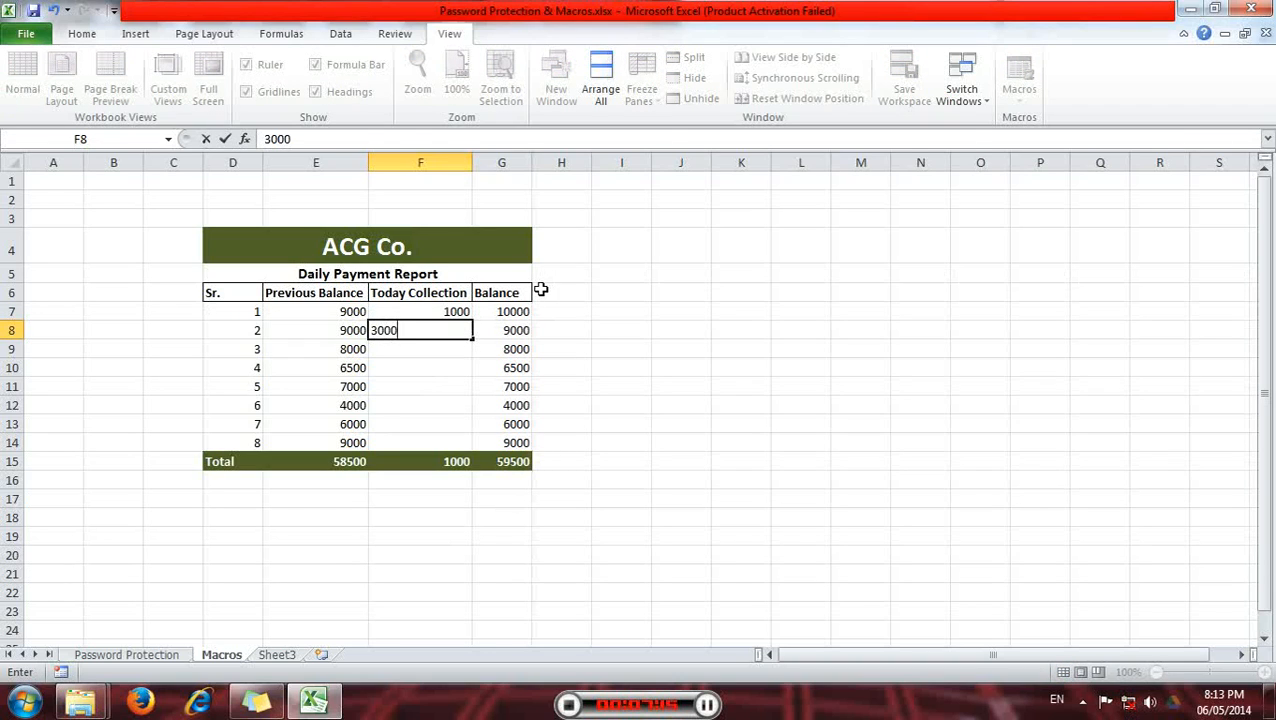
pyautogui.press('Return')
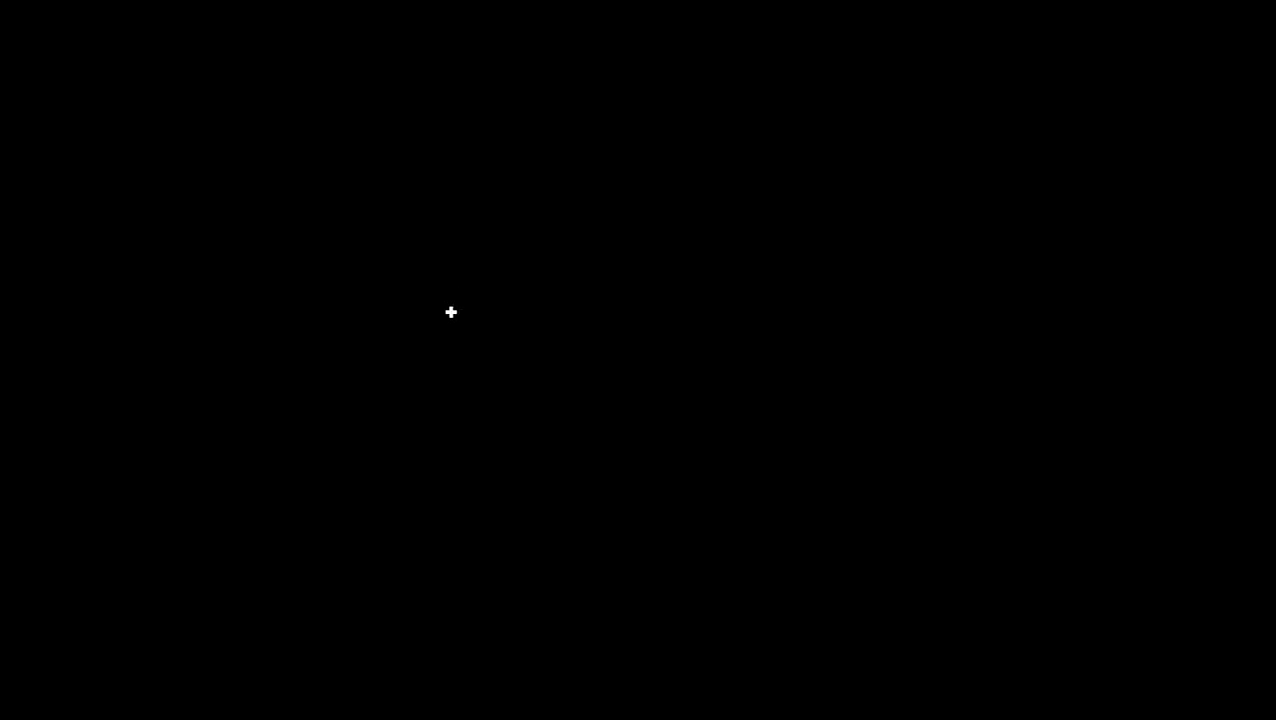
pyautogui.moveTo(445, 312); pyautogui.dragTo(462, 447)
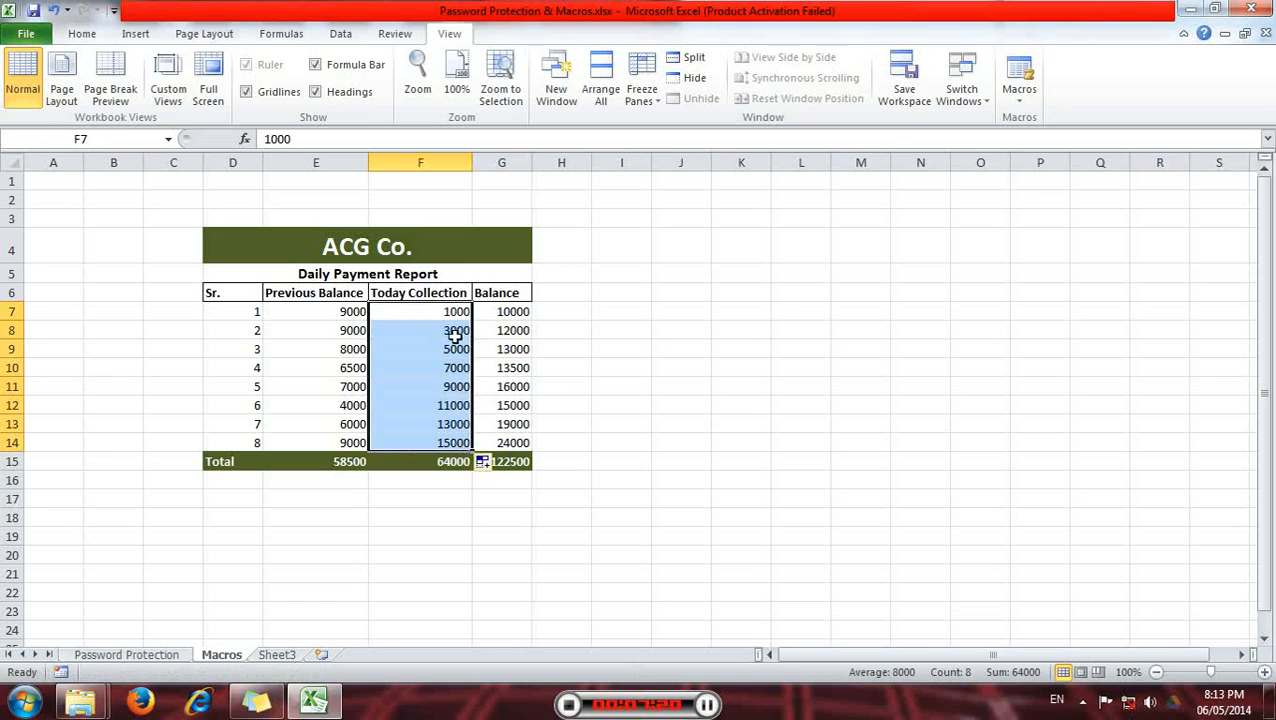
pyautogui.click(391, 511)
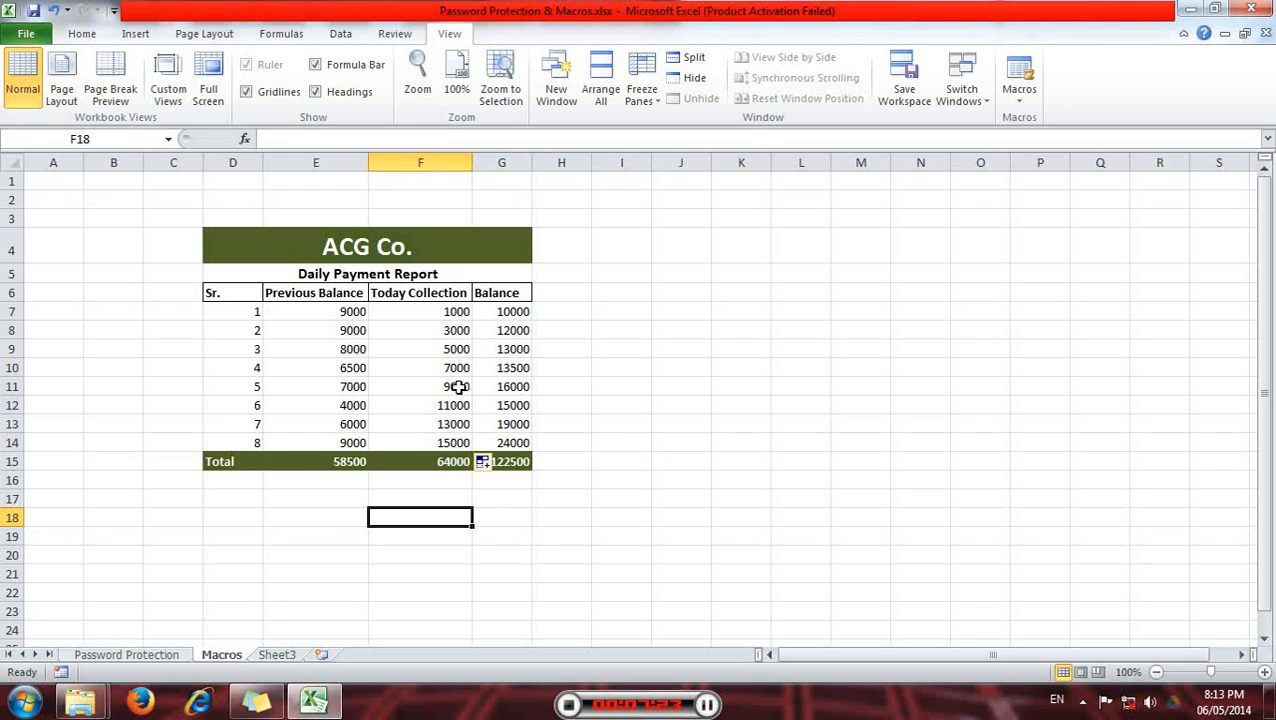
# - Run the DPR macro from the list of recorded macros
pyautogui.click(457, 387)
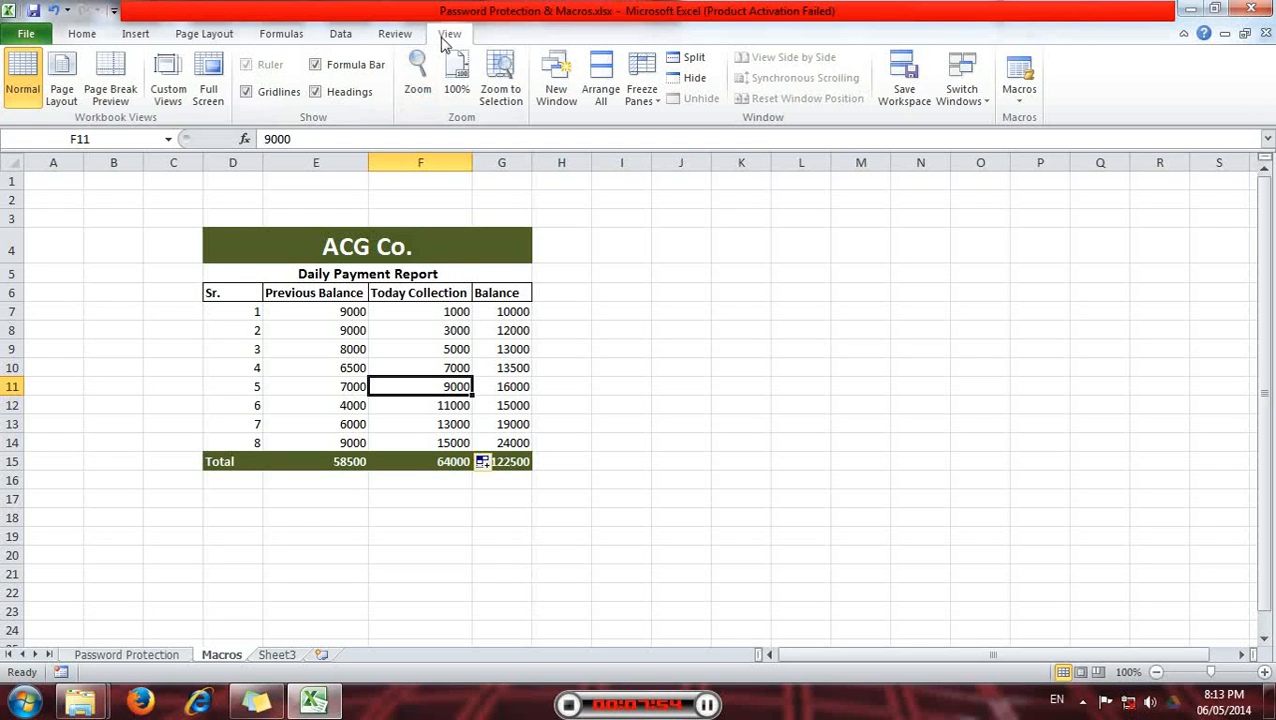
pyautogui.click(1019, 104)
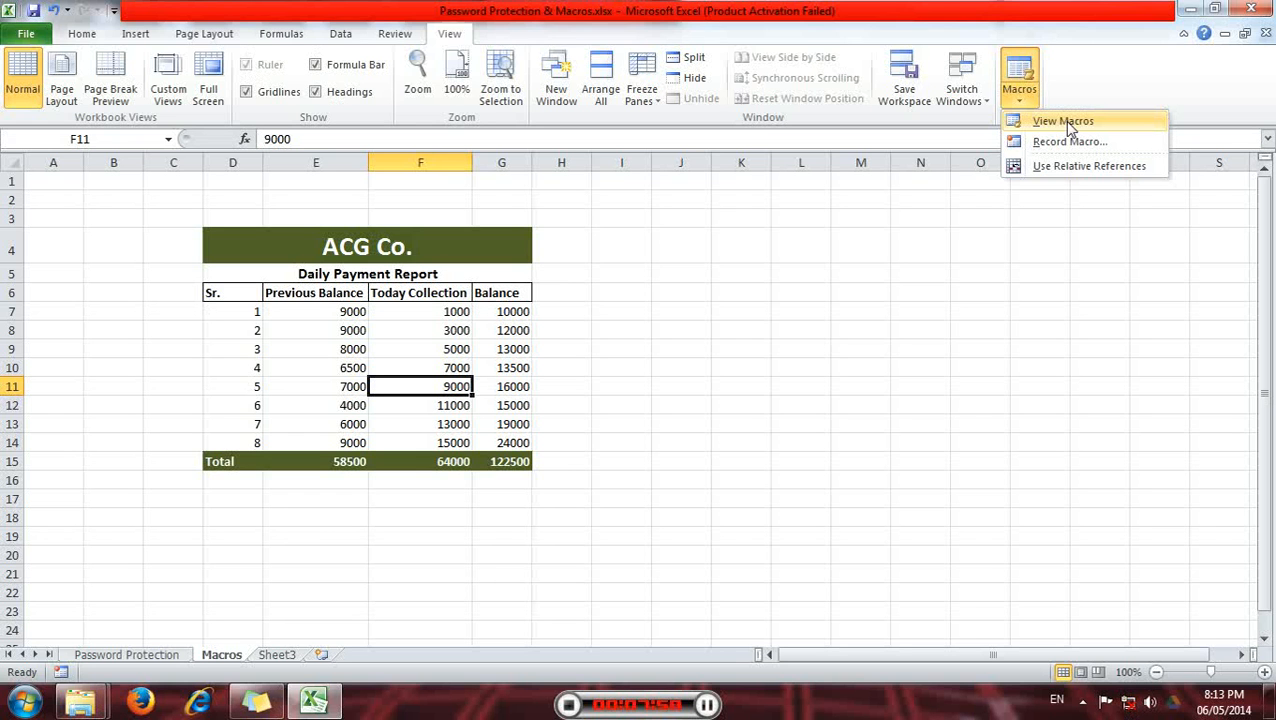
pyautogui.click(1064, 121)
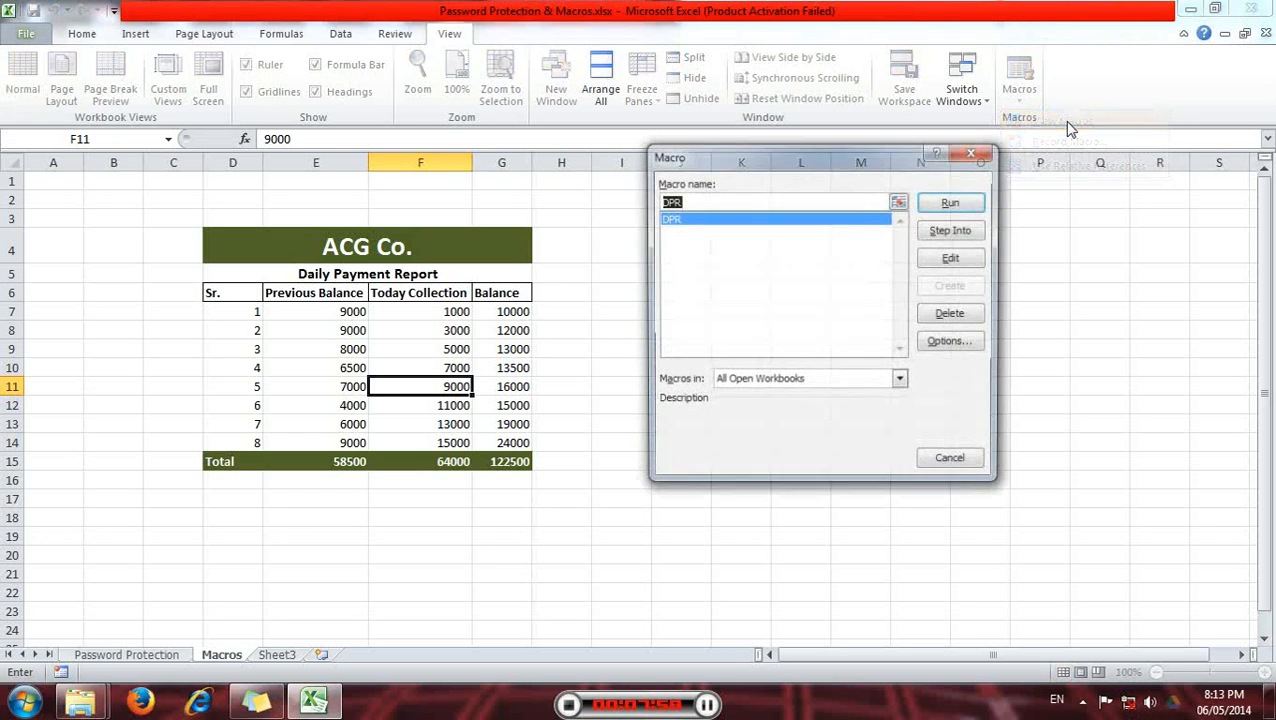
pyautogui.click(665, 220)
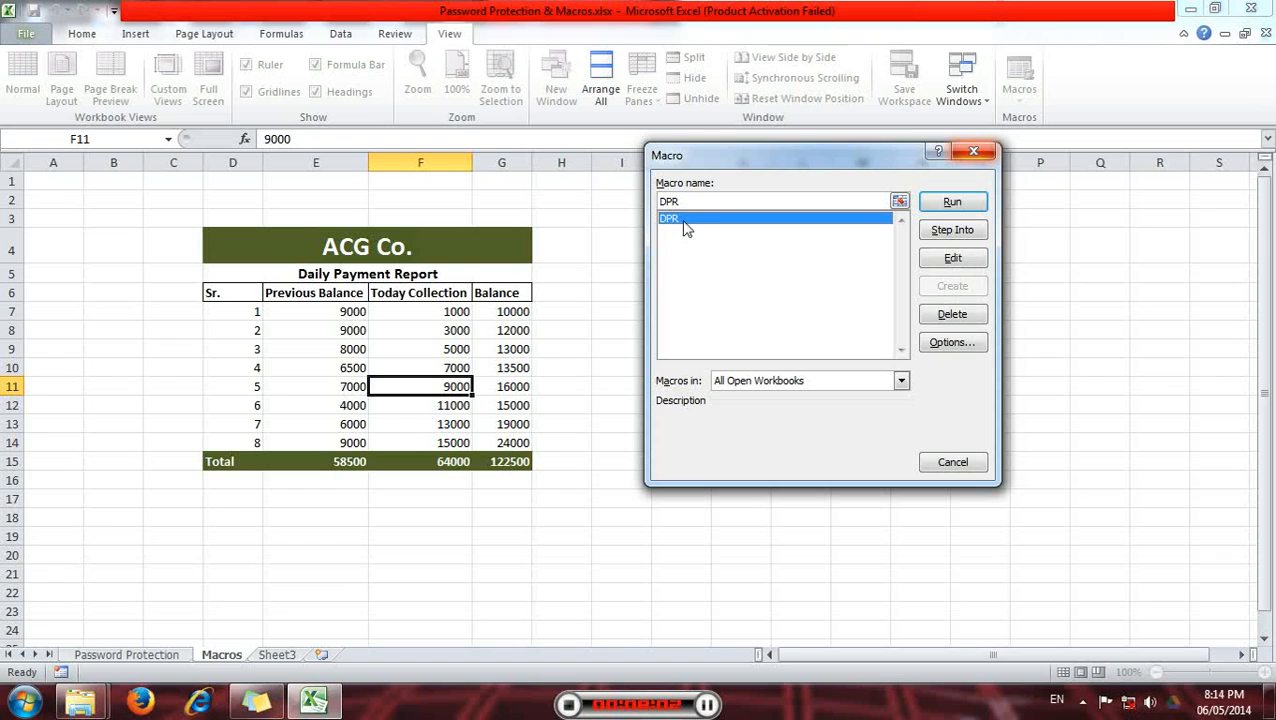
pyautogui.click(953, 203)
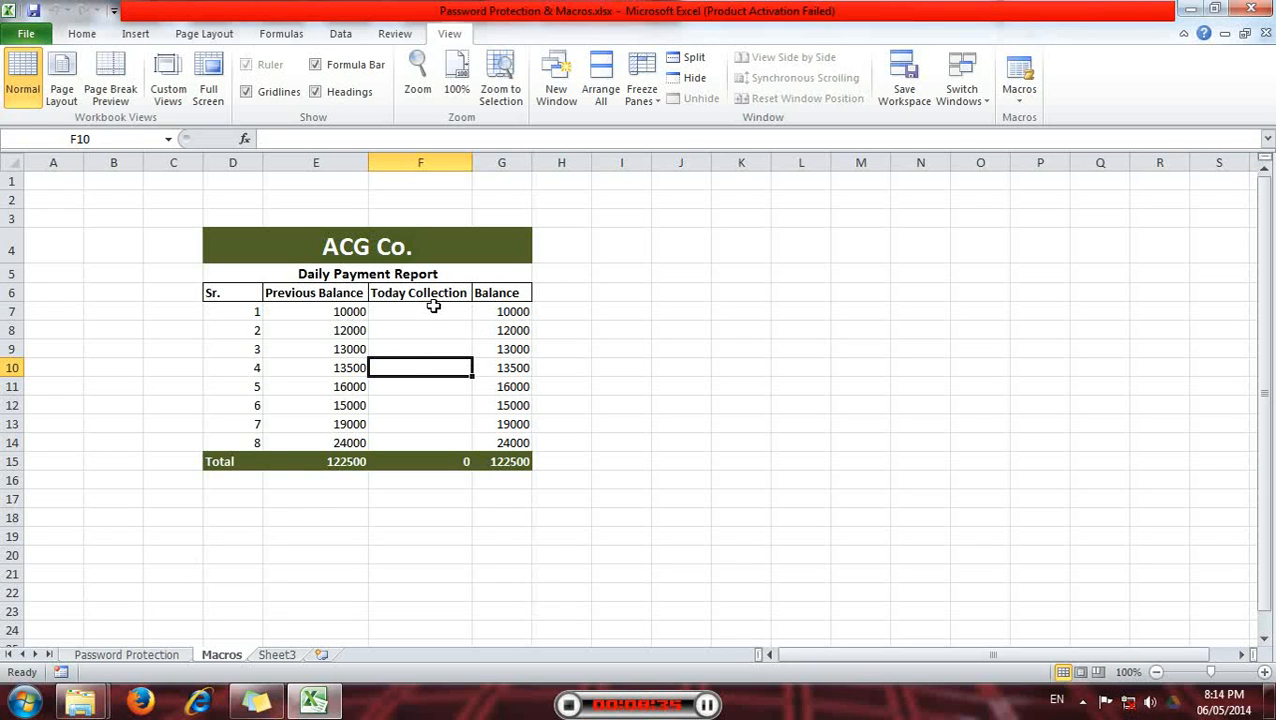
# - Enter 5000 in F7 and 3000 in F8 under Today Collection, and extend the series down to F14
pyautogui.click(430, 306)
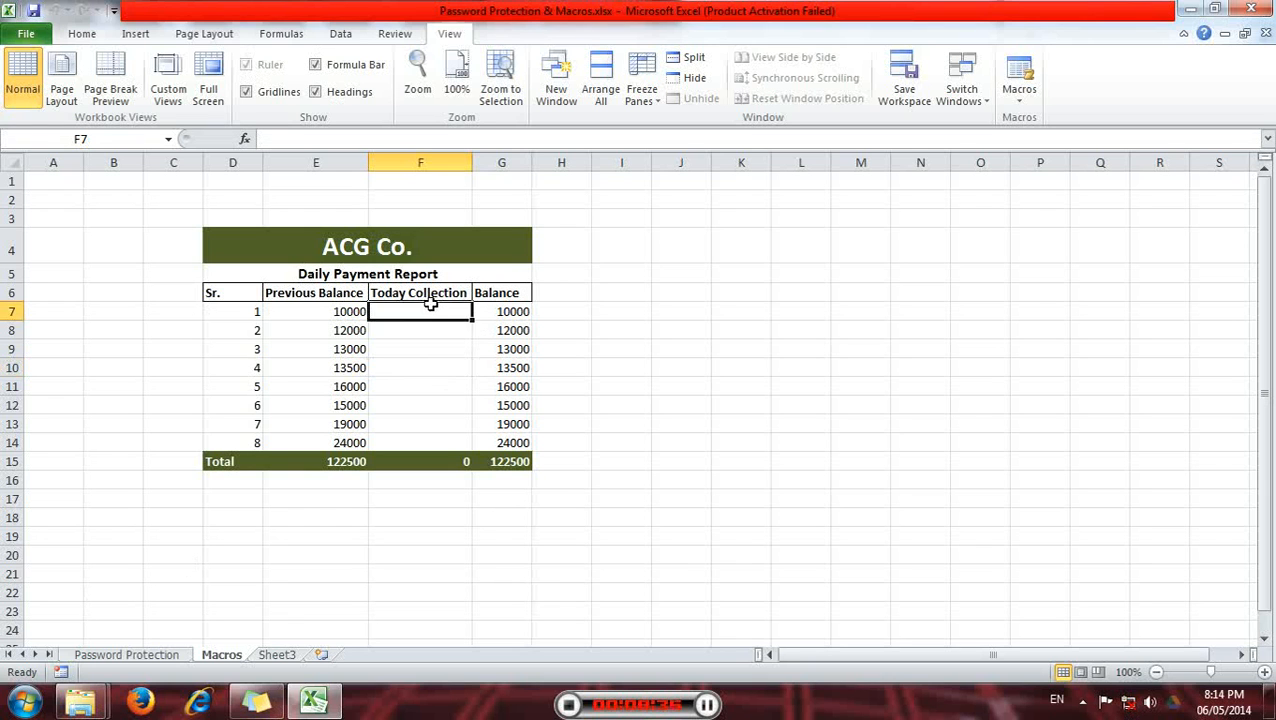
pyautogui.write('5000')
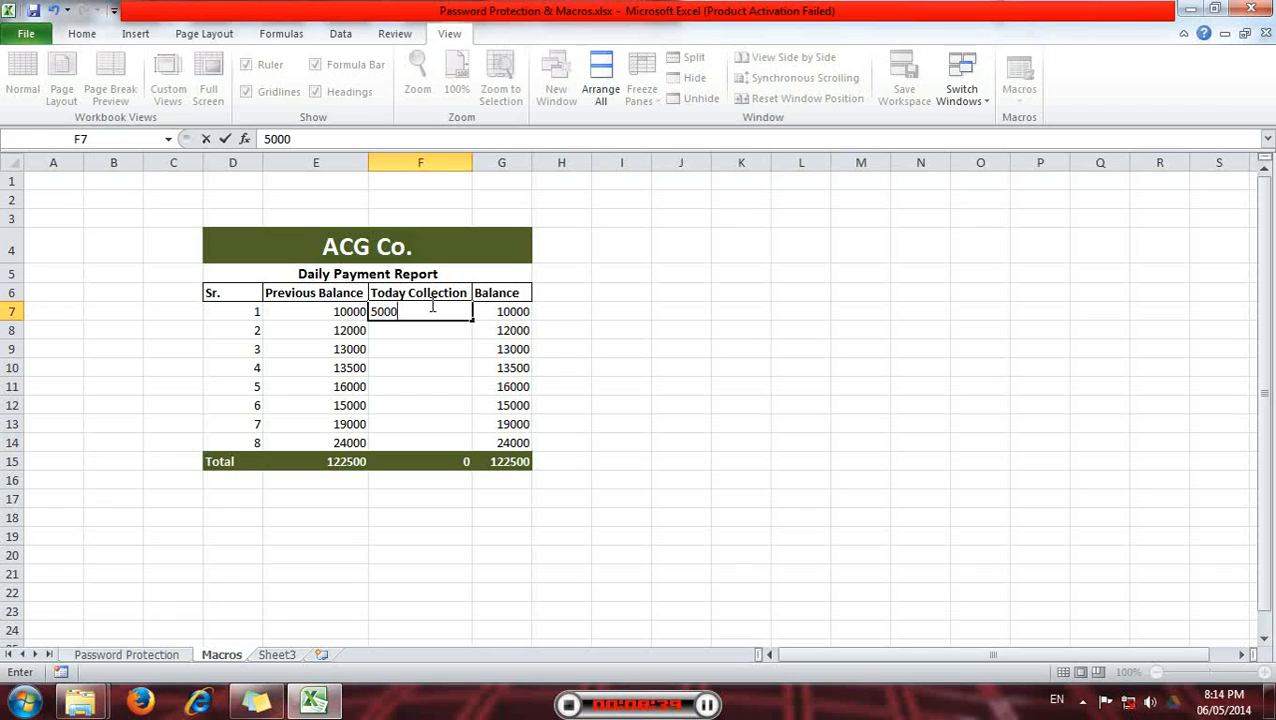
pyautogui.press('Return')
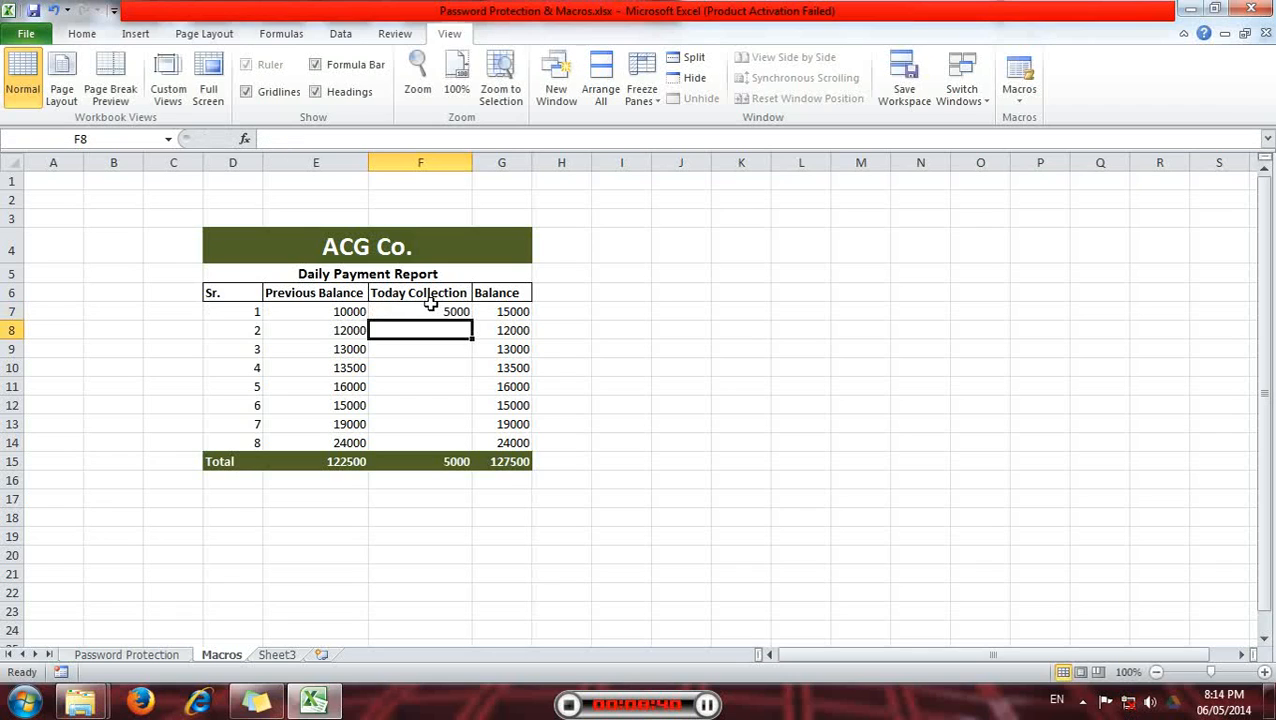
pyautogui.write('3000')
pyautogui.press('Return')
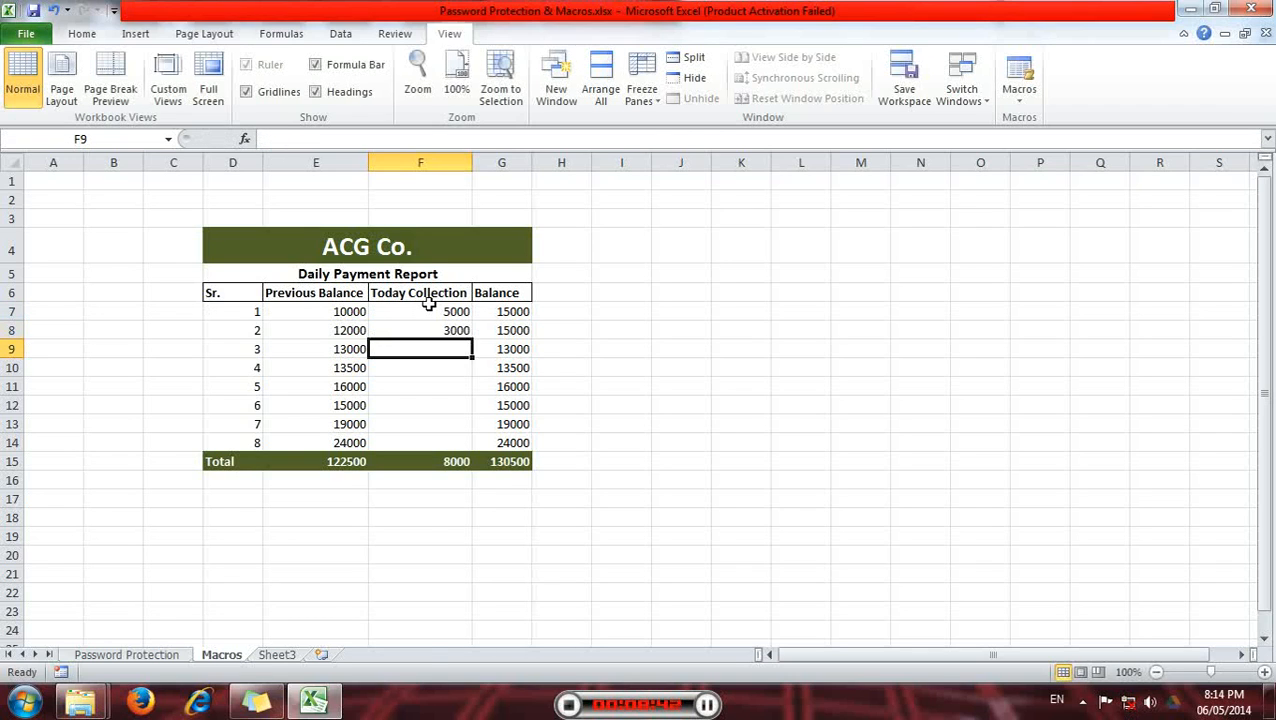
pyautogui.moveTo(428, 308); pyautogui.dragTo(466, 443)
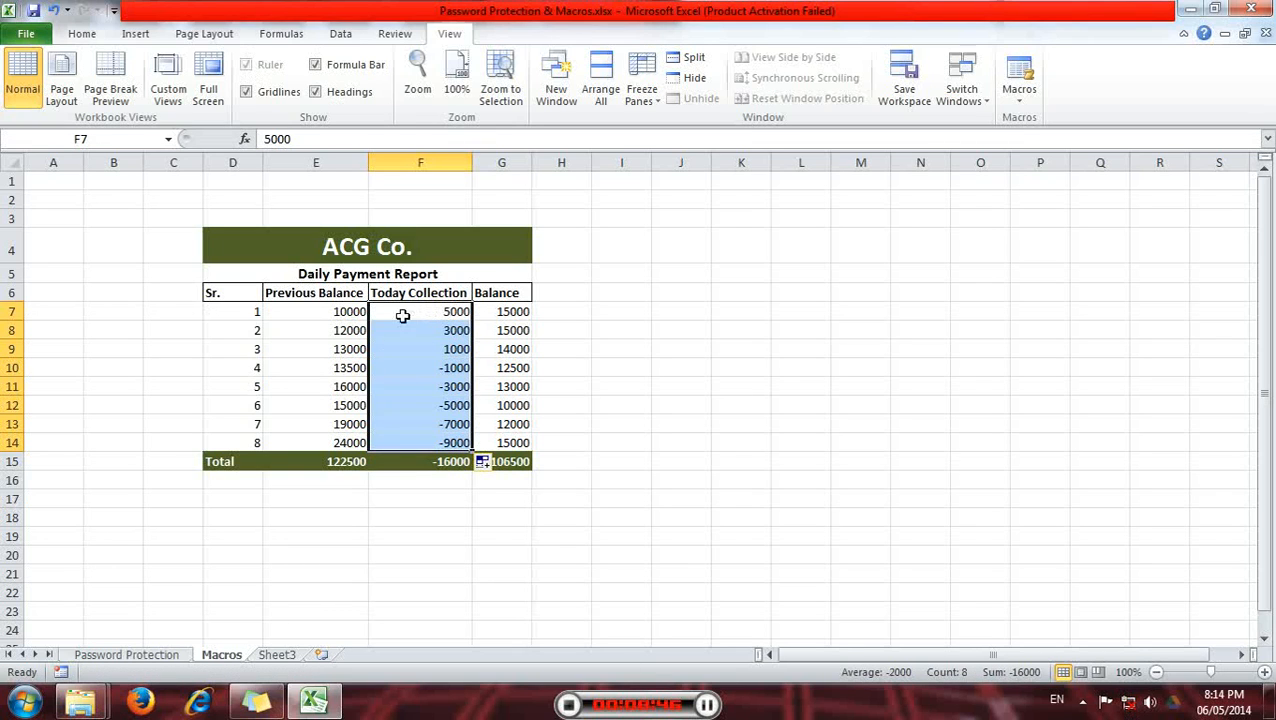
# - Run the DPR macro again through its assigned shortcut from an empty cell outside the report
pyautogui.click(431, 517)
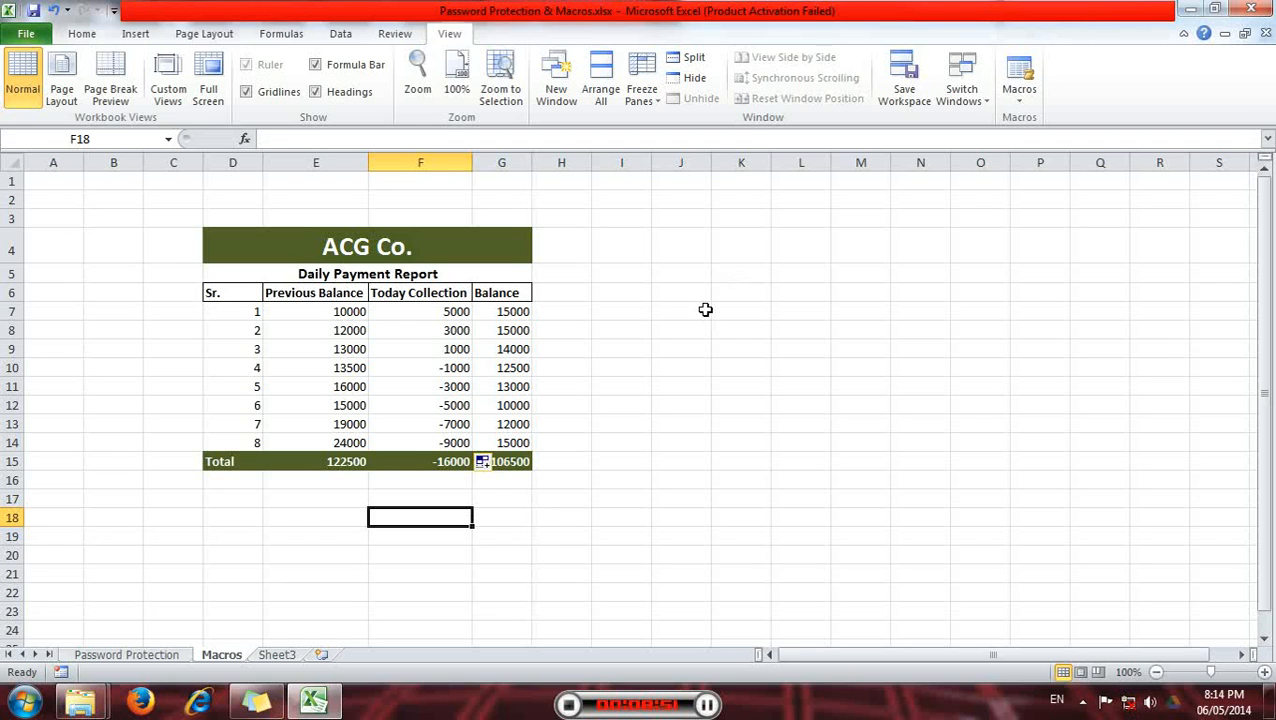
pyautogui.click(705, 310)
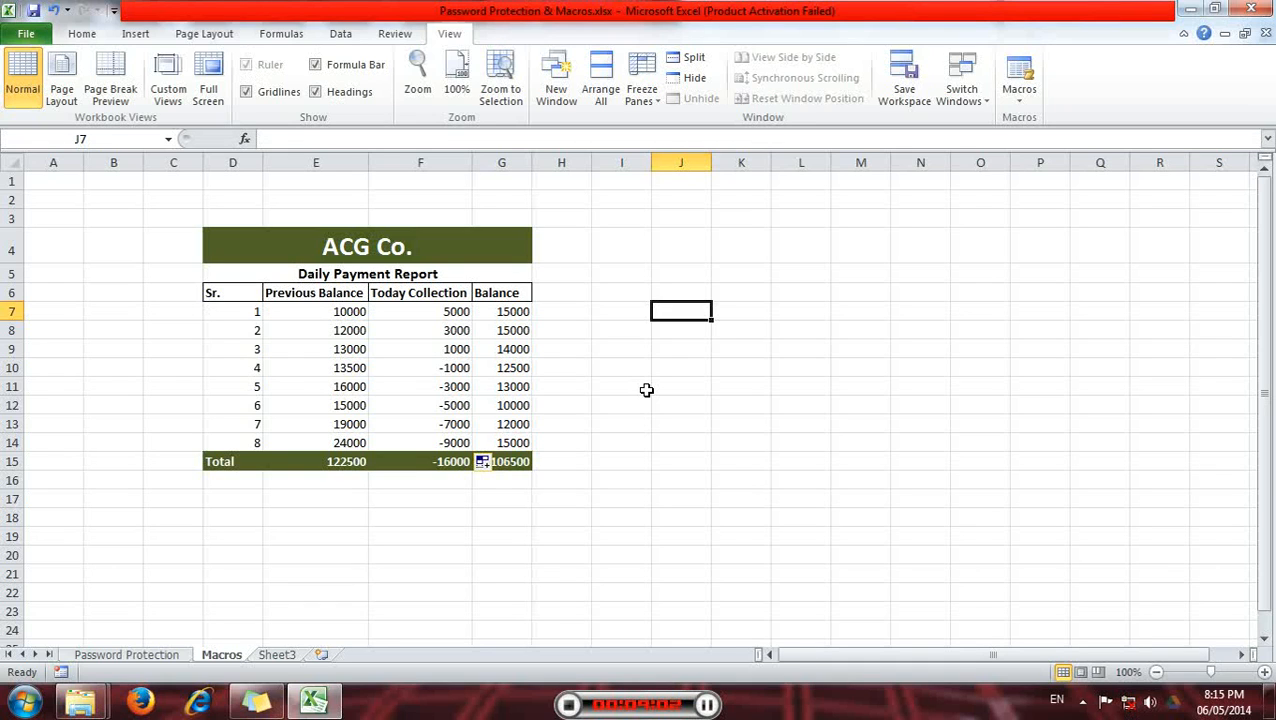
pyautogui.hotkey('ctrl', 'm')
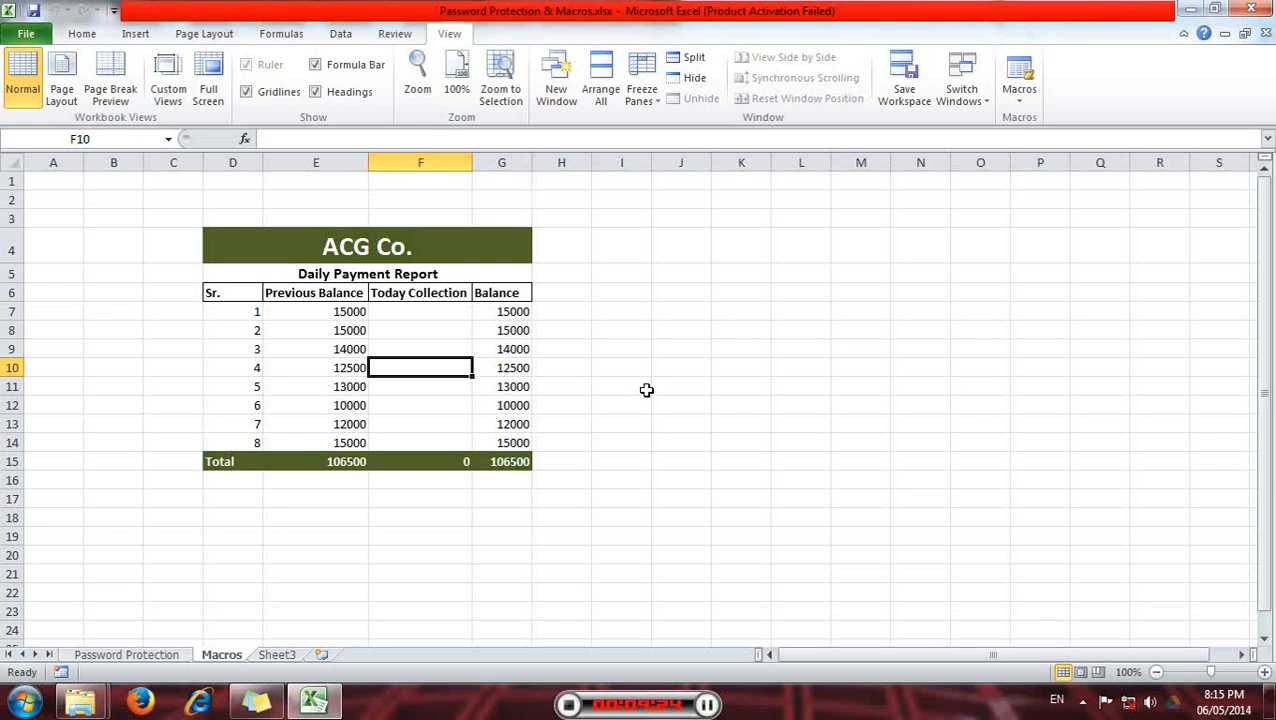
# - Fill the staggered cells A17, B18, A19, B20 and A21 with a light blue theme color
pyautogui.click(61, 499)
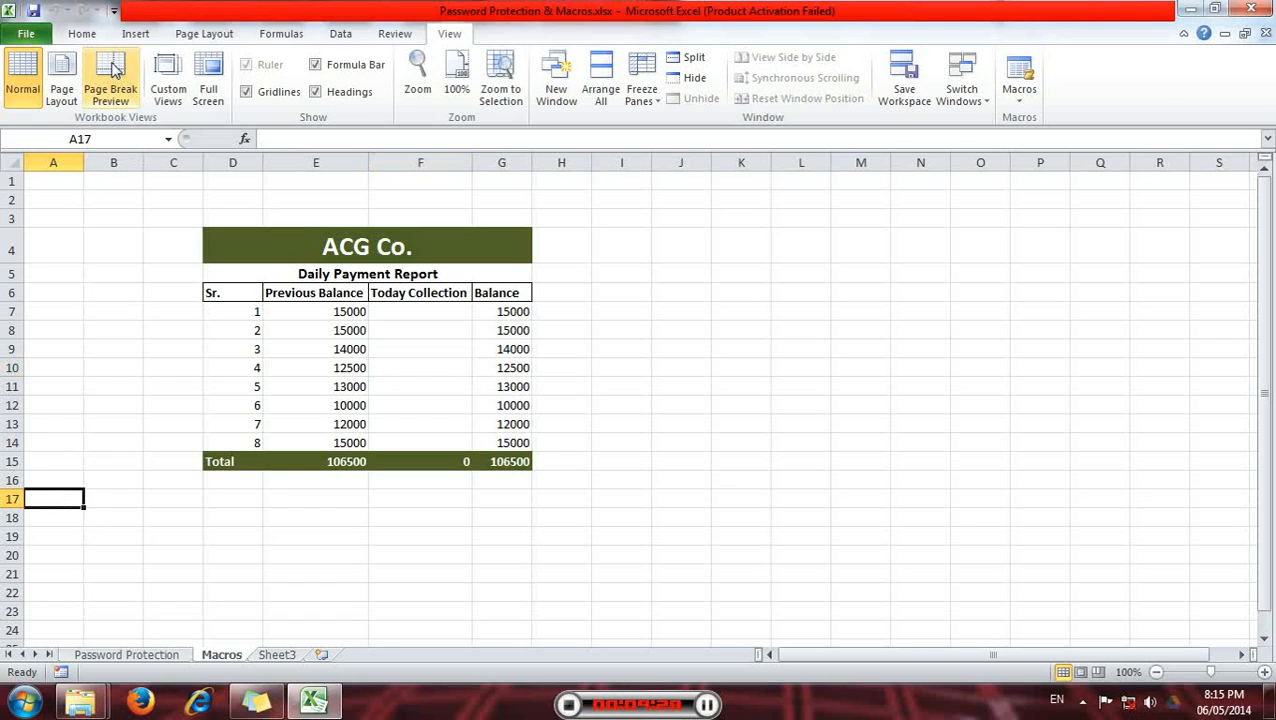
pyautogui.click(82, 34)
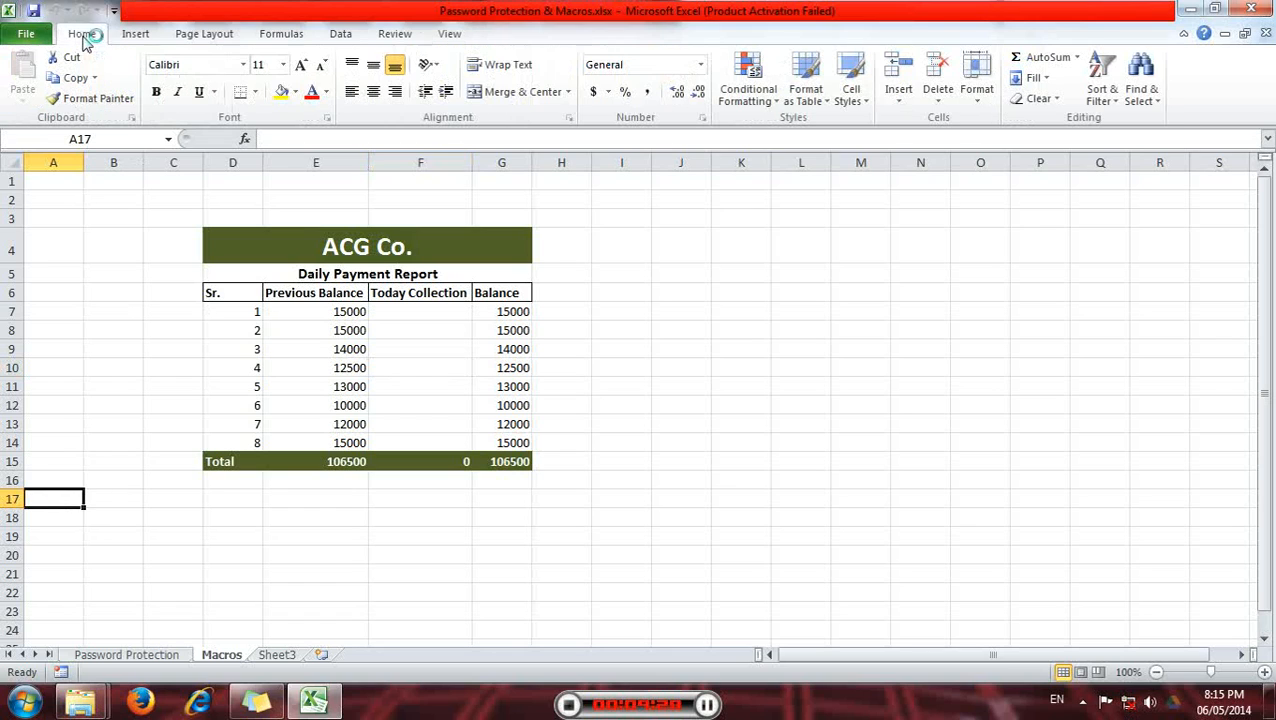
pyautogui.keyDown('ctrl'); pyautogui.click(113, 520); pyautogui.keyUp('ctrl')
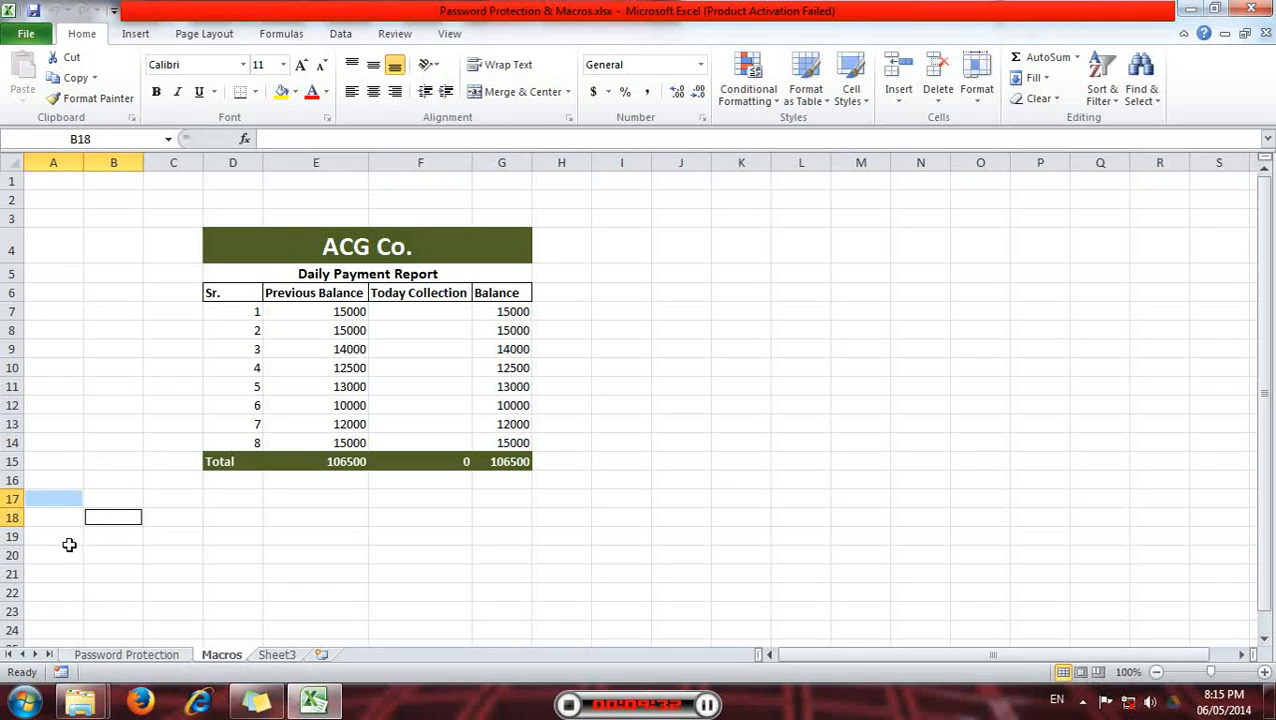
pyautogui.keyDown('ctrl'); pyautogui.click(57, 536); pyautogui.keyUp('ctrl')
pyautogui.keyDown('ctrl'); pyautogui.click(114, 556); pyautogui.keyUp('ctrl')
pyautogui.keyDown('ctrl'); pyautogui.click(48, 575); pyautogui.keyUp('ctrl')
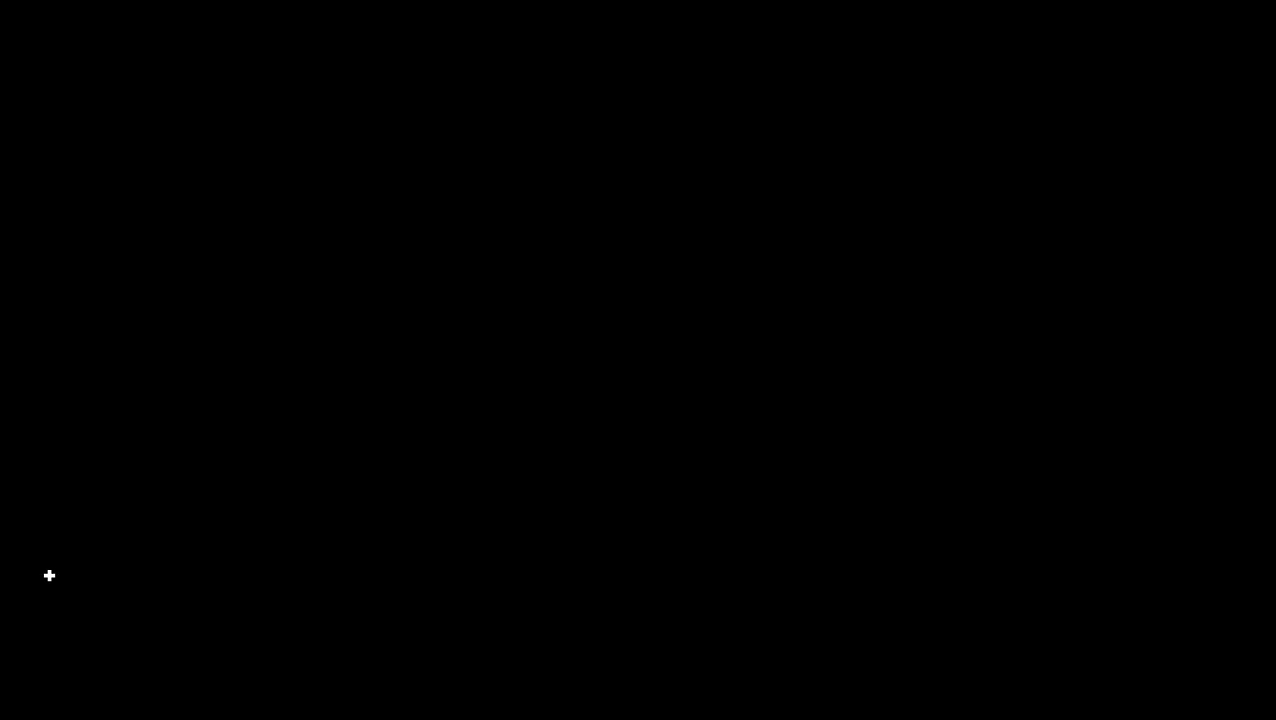
pyautogui.click(296, 92)
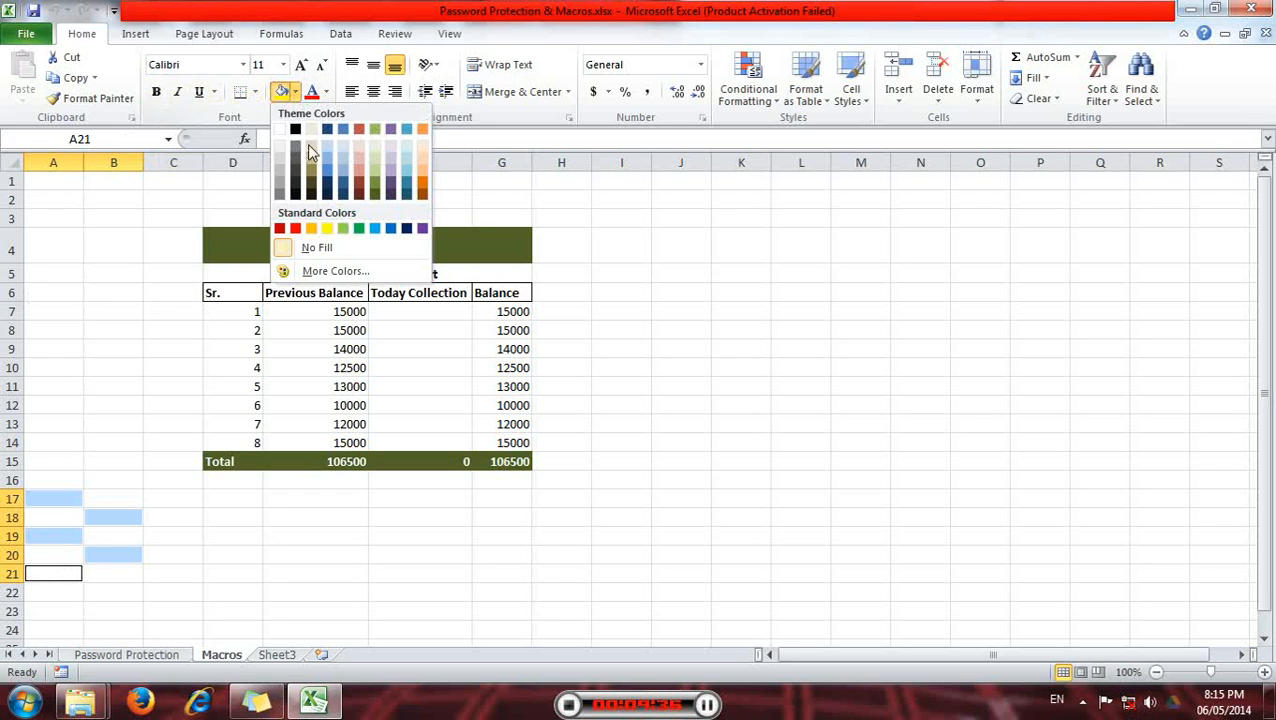
pyautogui.click(344, 154)
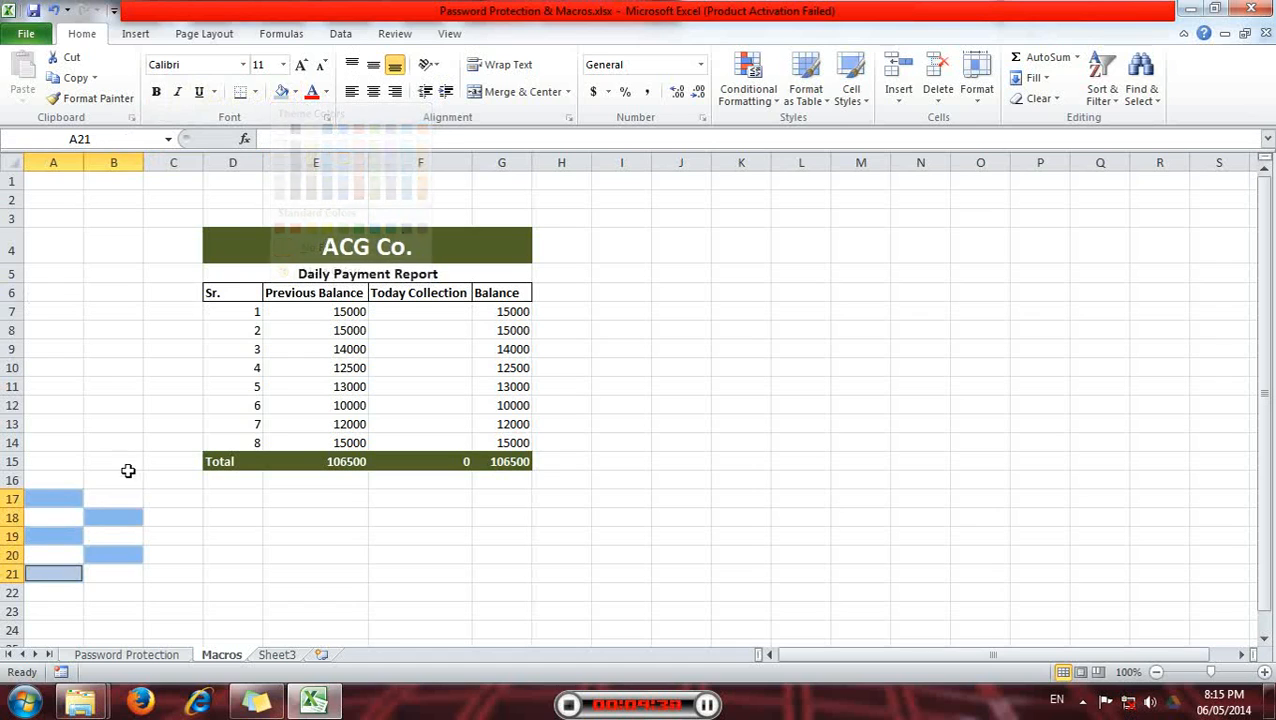
# - Undo the light blue fill on the staggered cells and deselect them
pyautogui.click(122, 496)
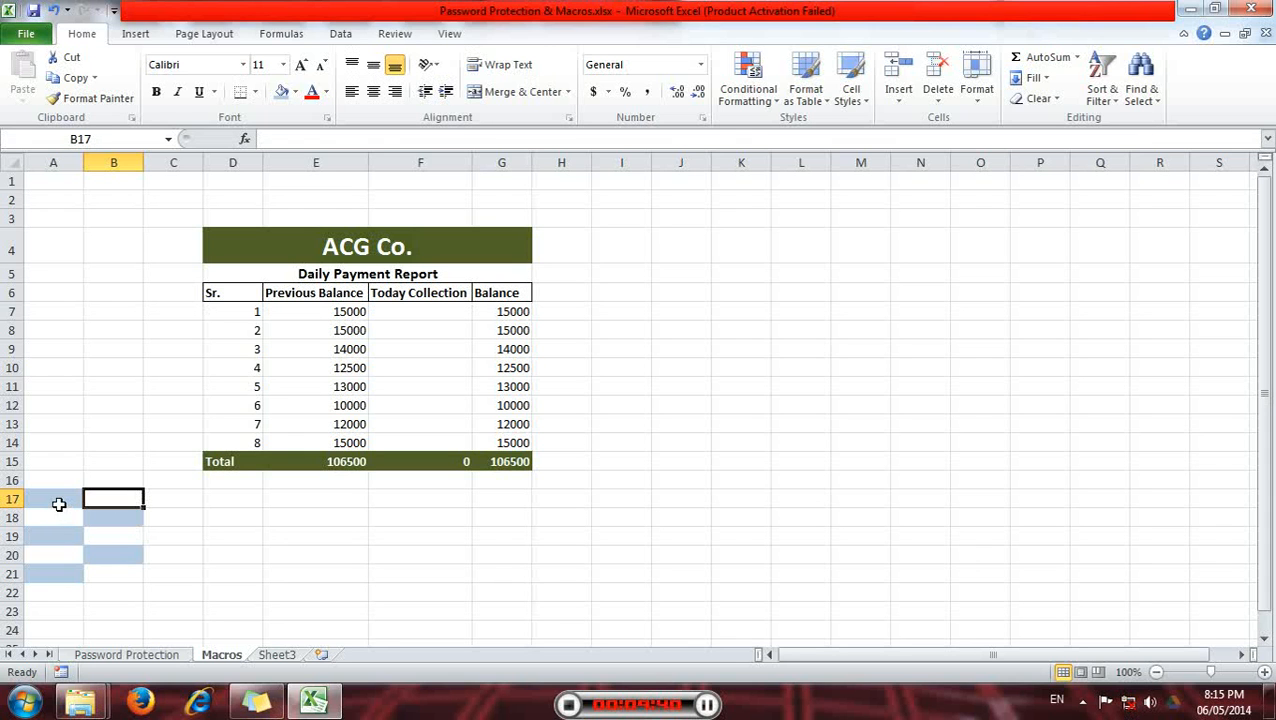
pyautogui.hotkey('ctrl', 'z')
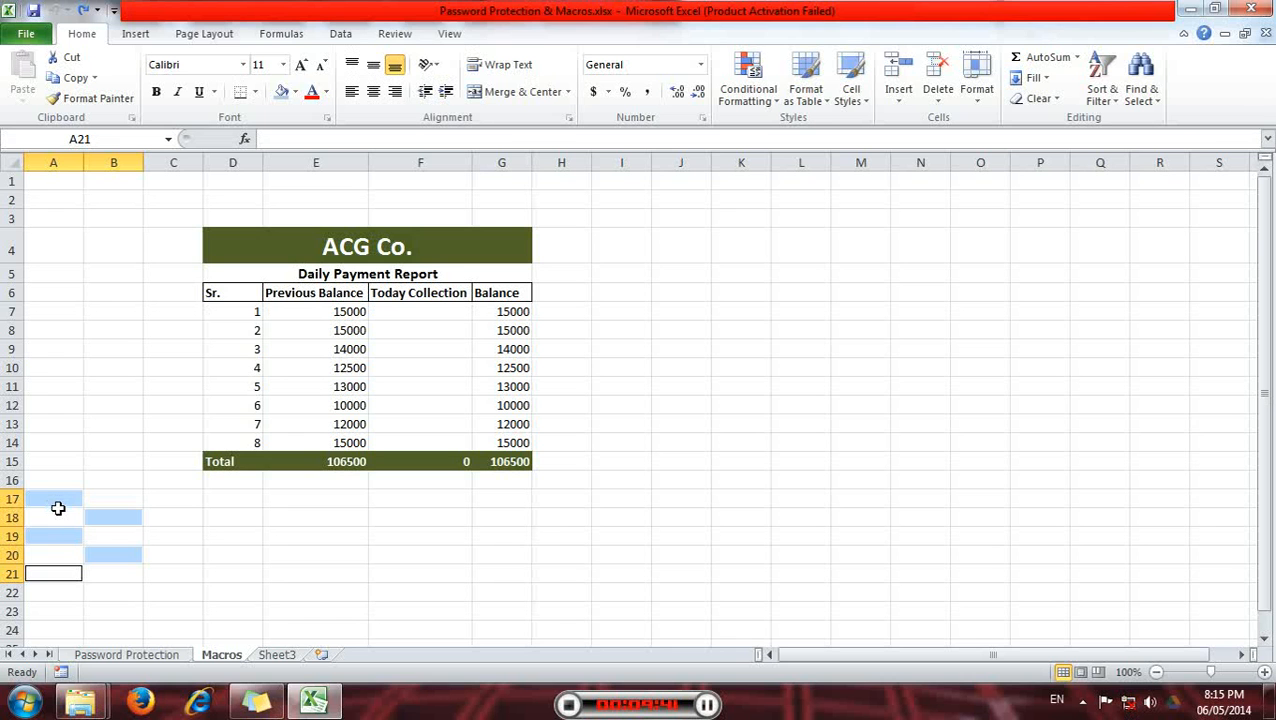
pyautogui.click(87, 461)
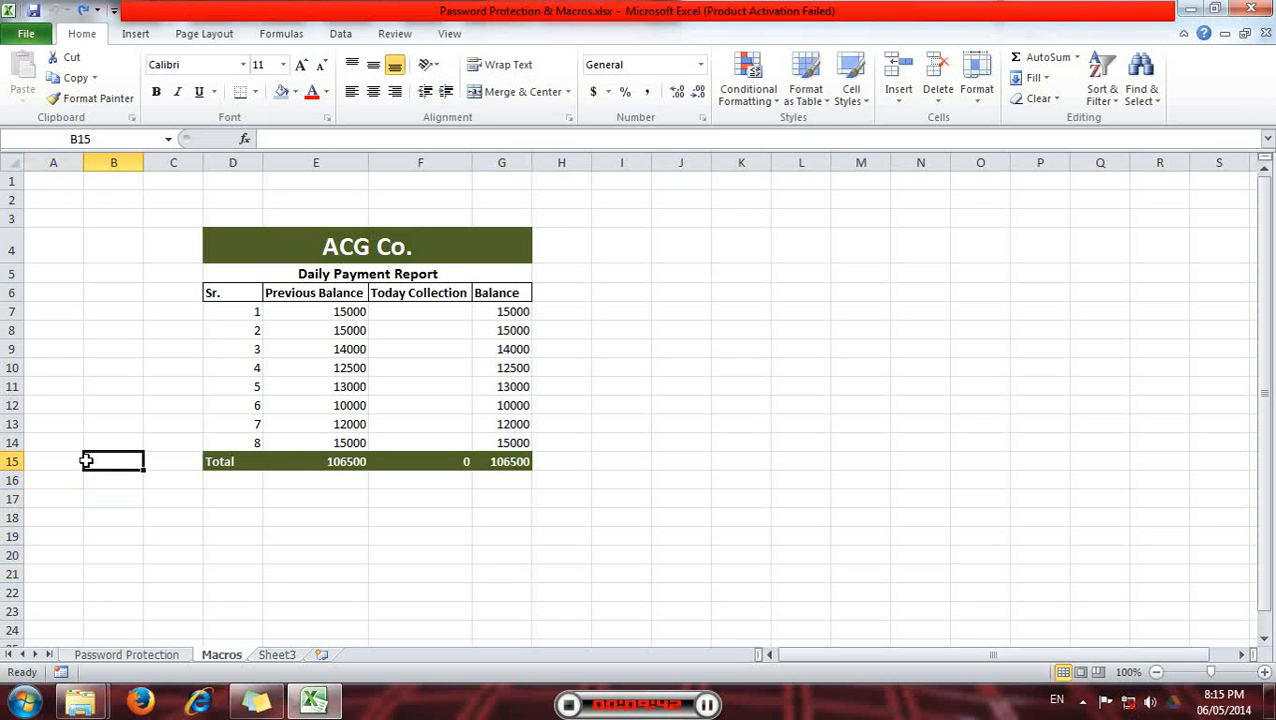
pyautogui.click(120, 520)
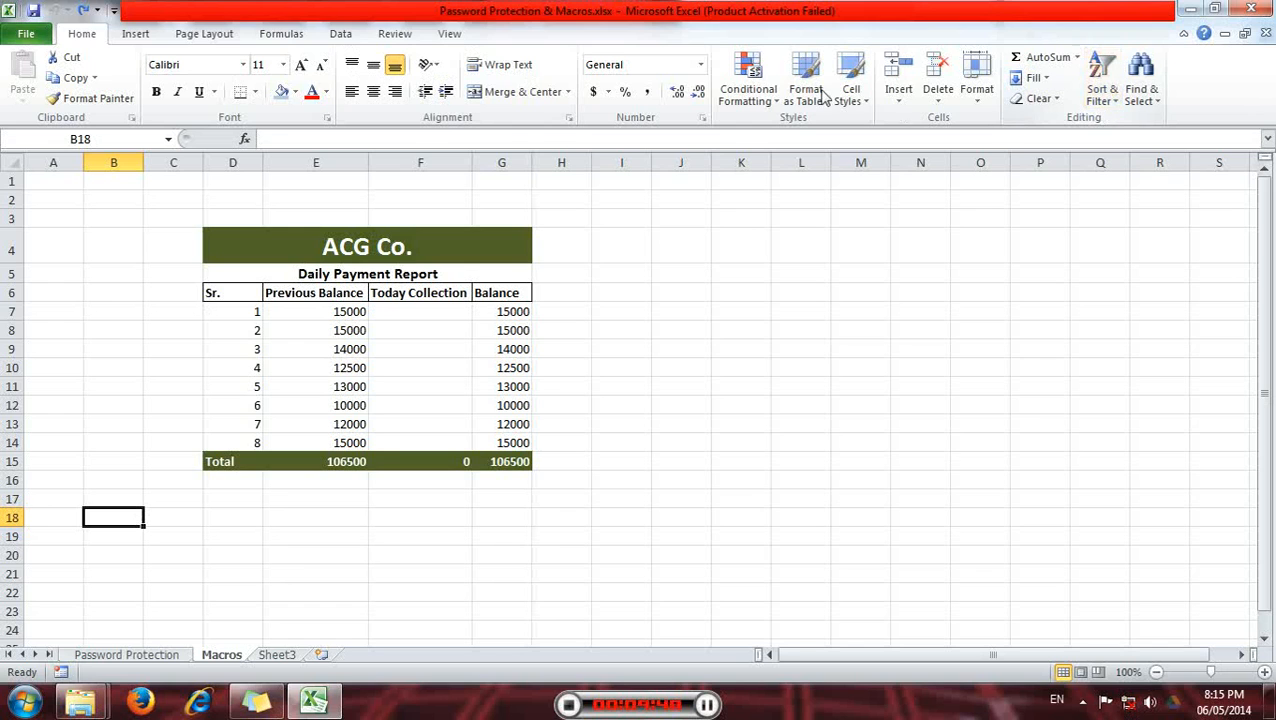
# - Start recording a macro named Color, stored in This Workbook, without a shortcut key
pyautogui.click(446, 33)
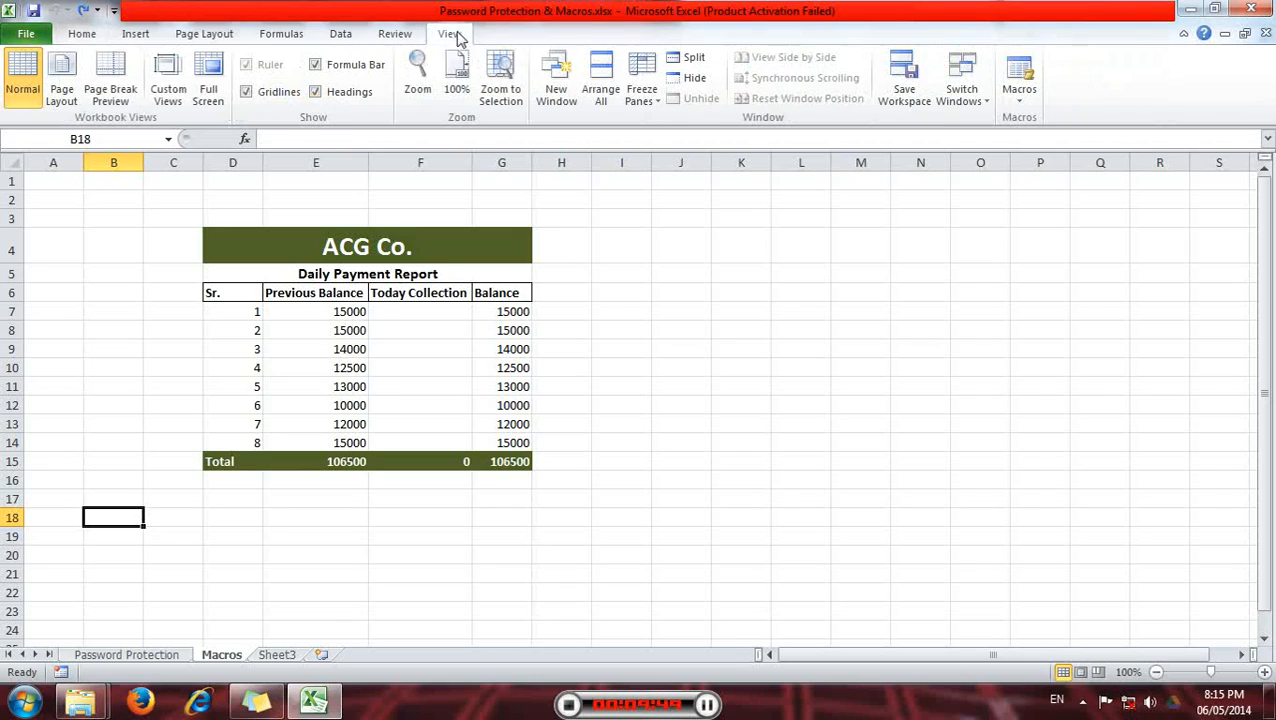
pyautogui.click(1019, 90)
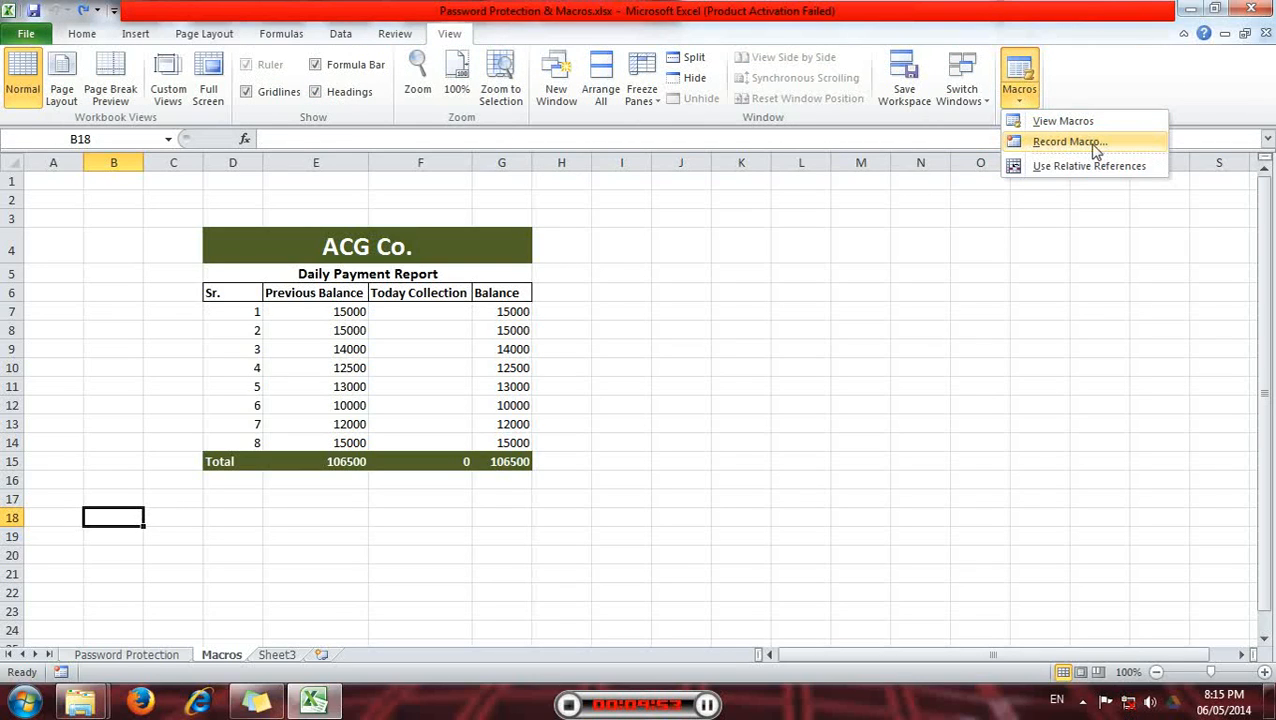
pyautogui.click(1068, 146)
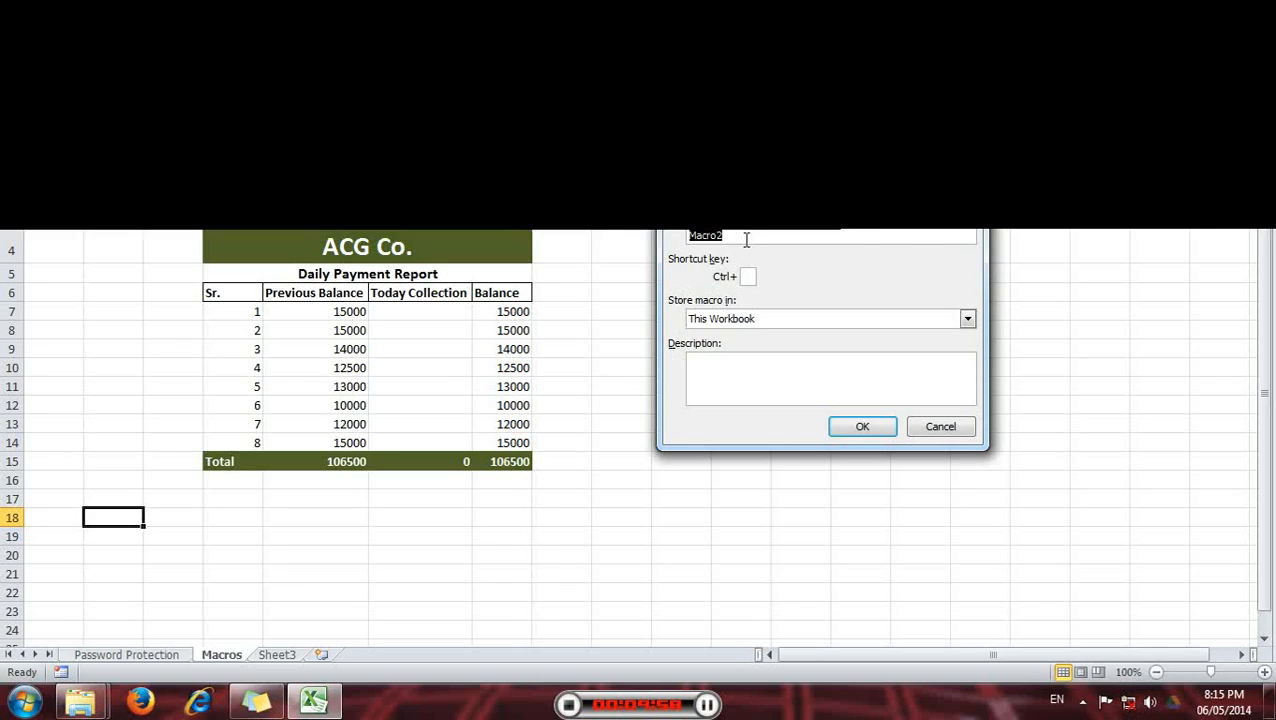
pyautogui.write('c')
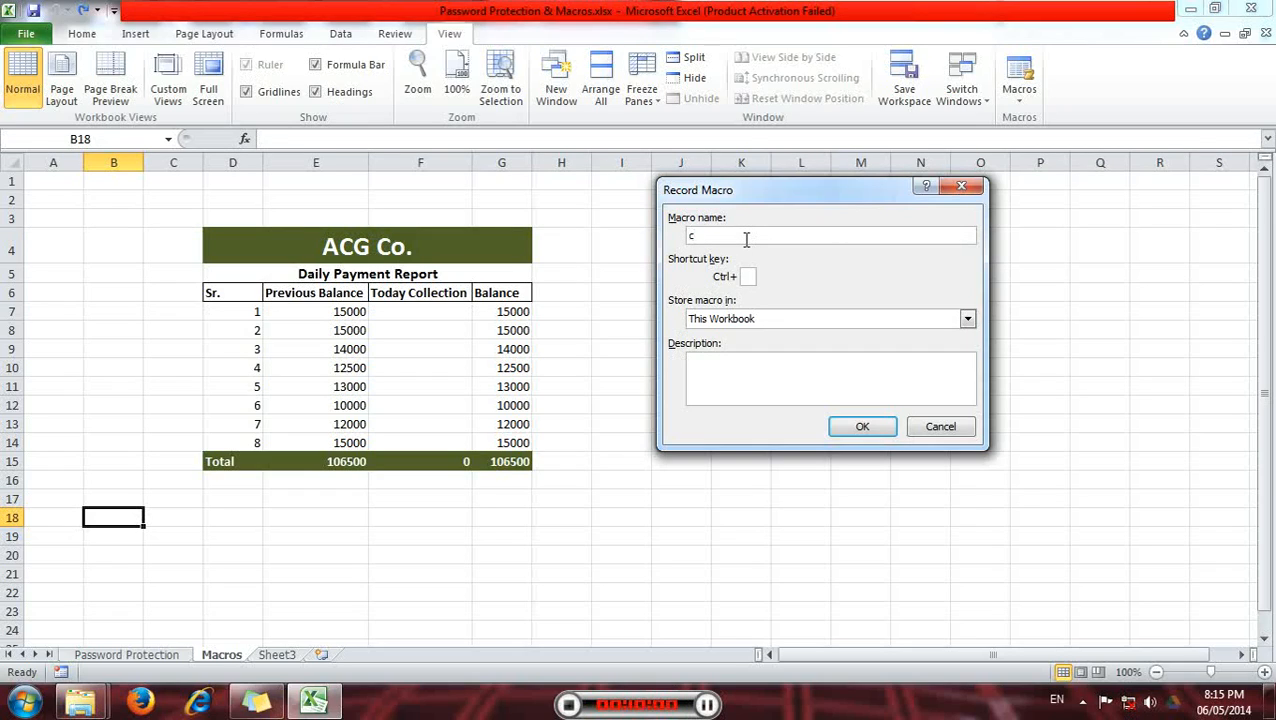
pyautogui.write('OLOR')
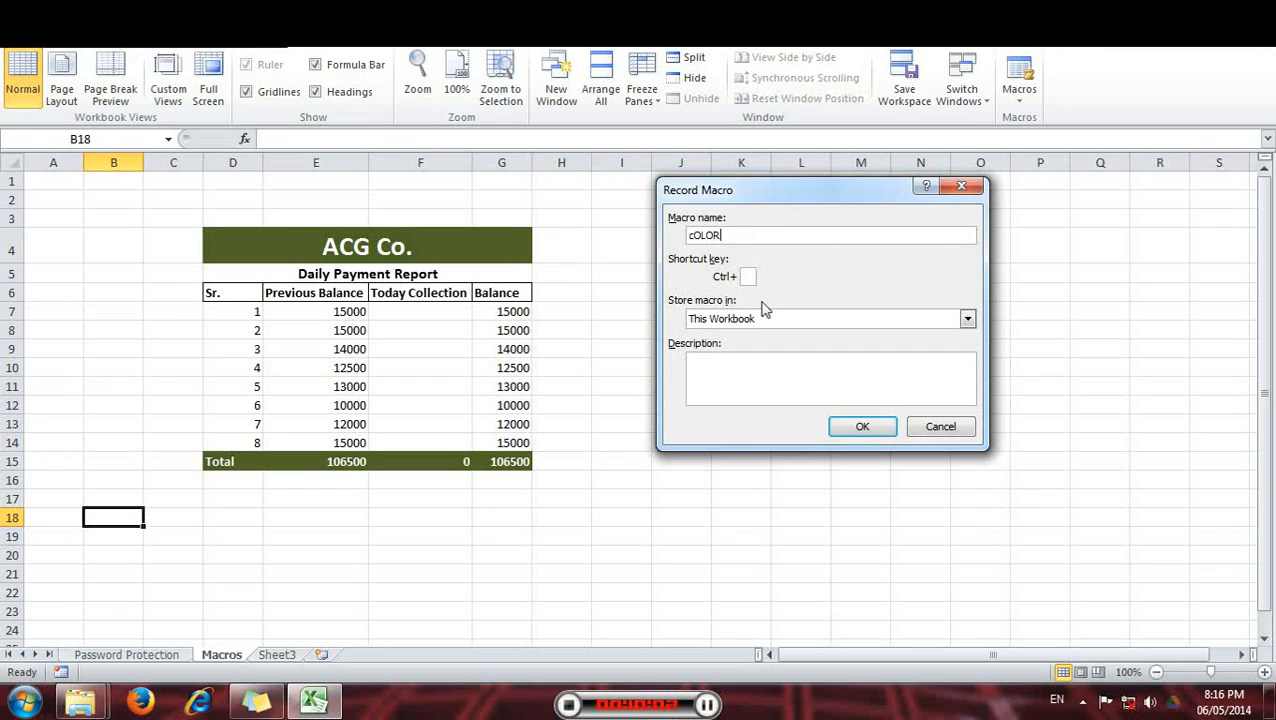
pyautogui.moveTo(752, 236); pyautogui.dragTo(548, 240)
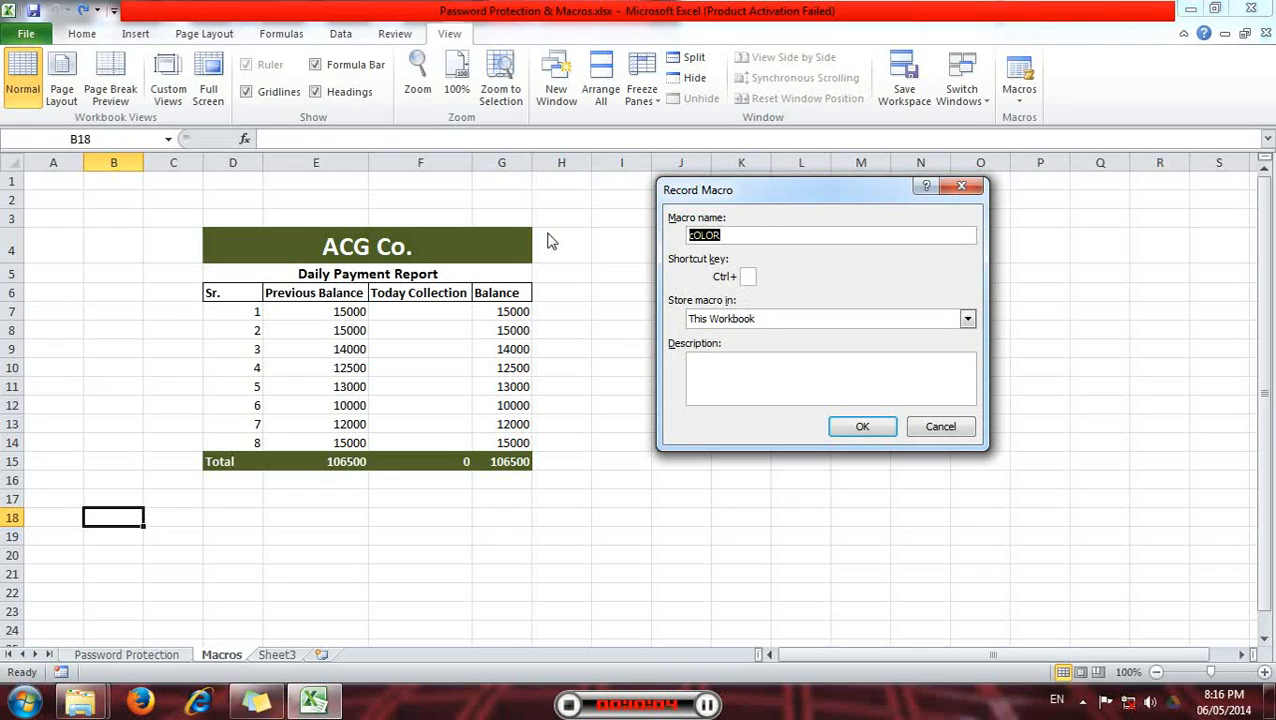
pyautogui.write('Color')
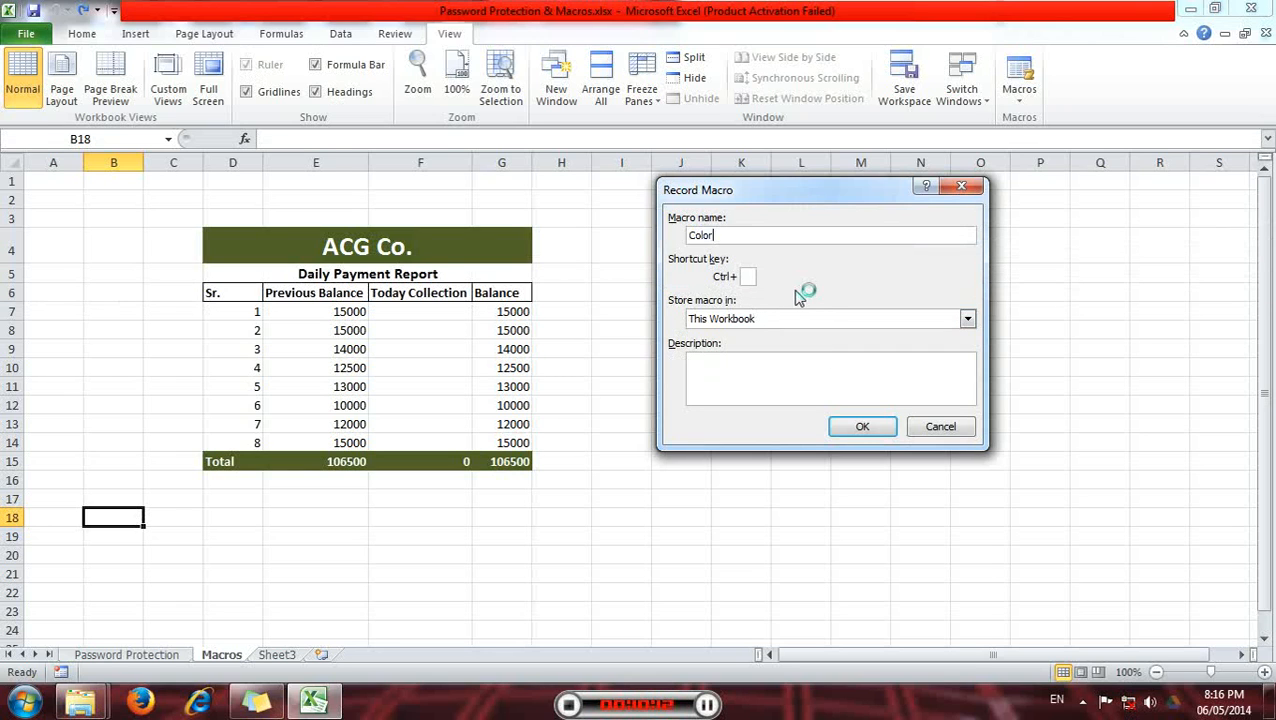
pyautogui.click(708, 705)
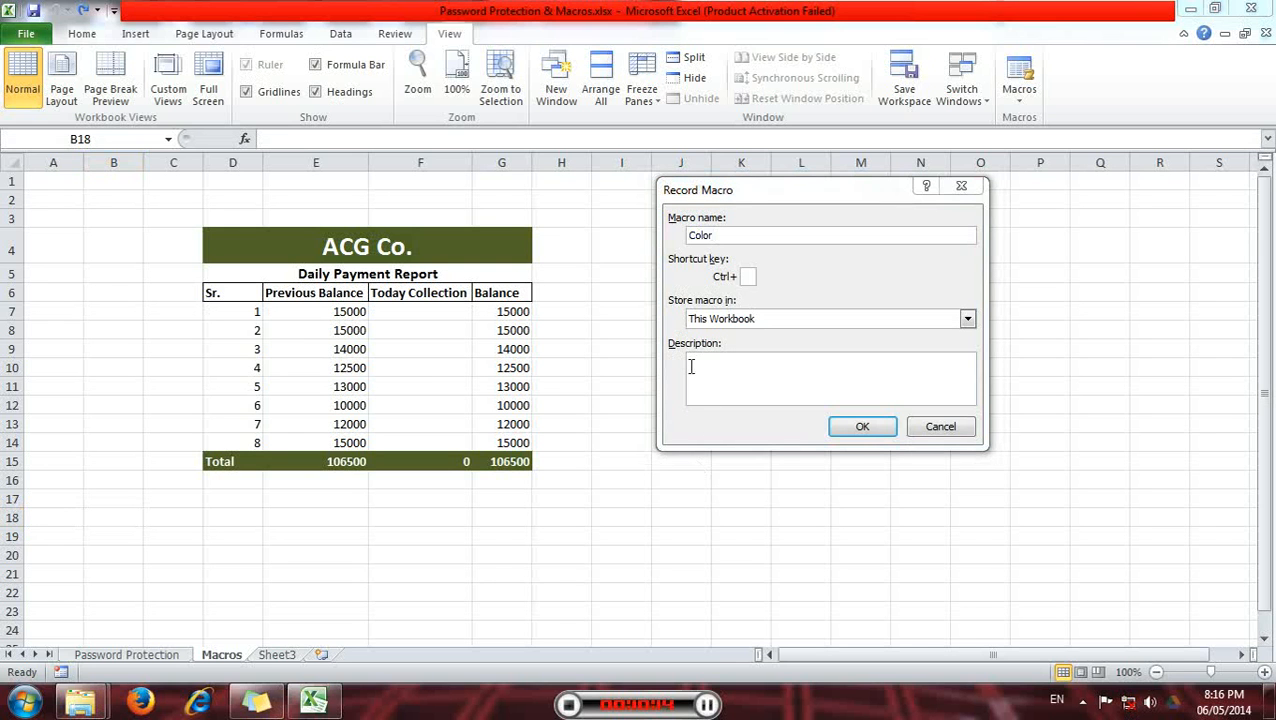
pyautogui.click(756, 258)
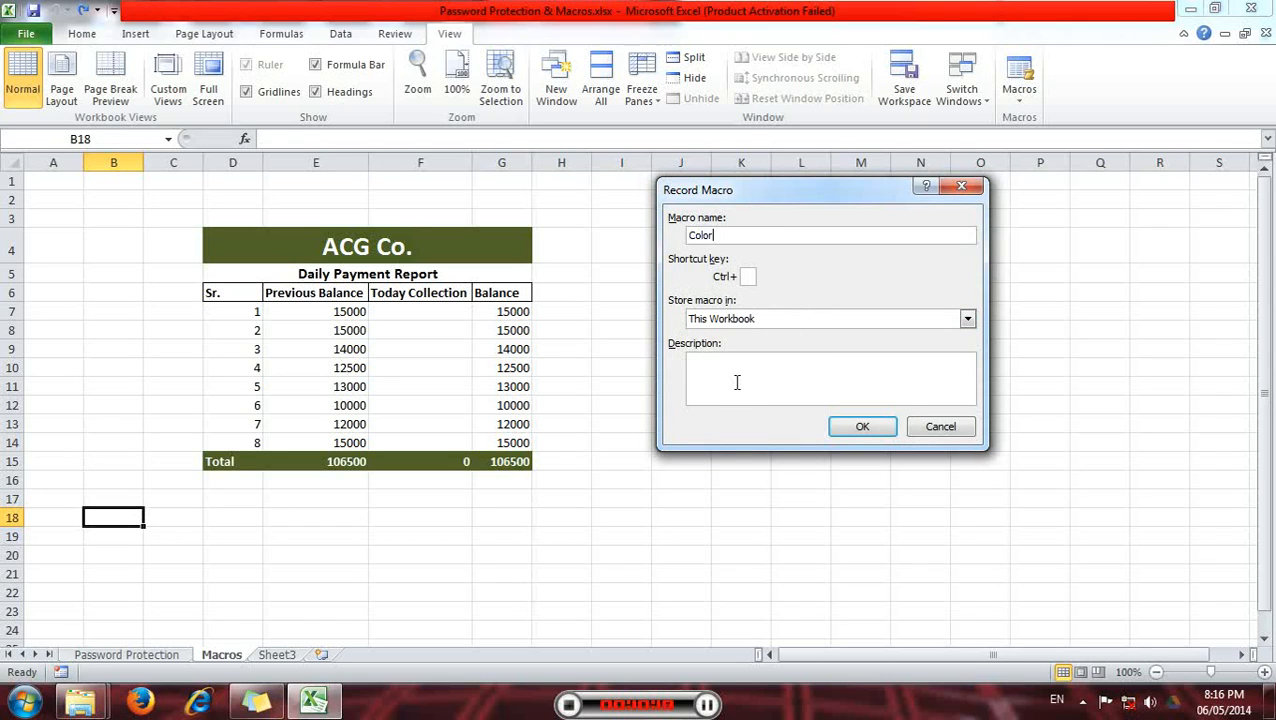
pyautogui.click(859, 428)
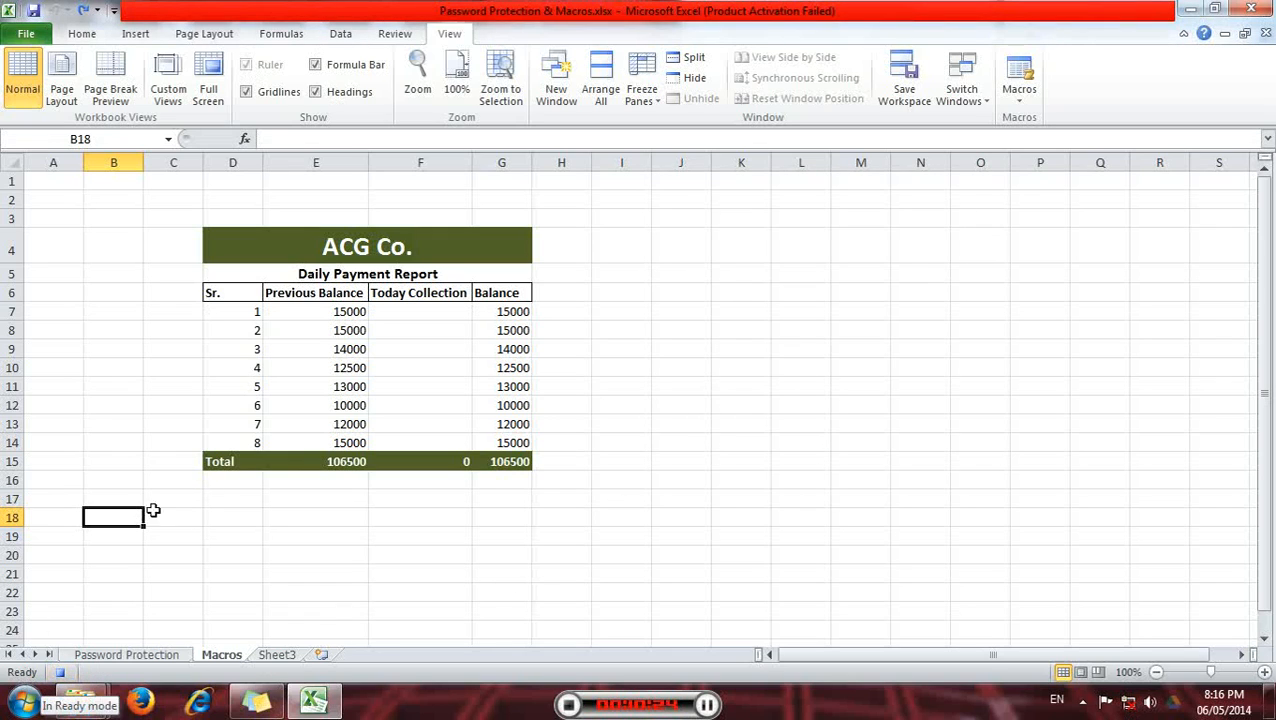
# - Fill the staggered cells A17, B18, A19, B20 and A21 with the last used light blue color
pyautogui.click(58, 494)
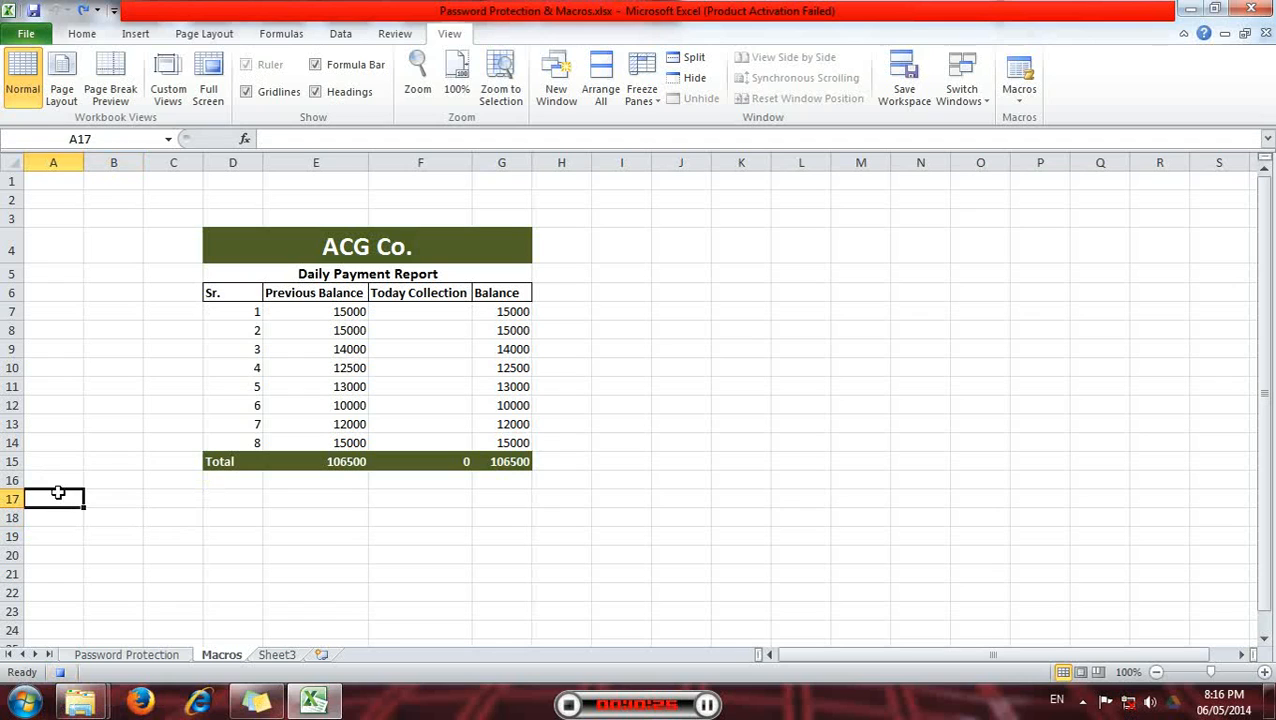
pyautogui.keyDown('ctrl'); pyautogui.click(114, 515); pyautogui.keyUp('ctrl')
pyautogui.keyDown('ctrl'); pyautogui.click(63, 535); pyautogui.keyUp('ctrl')
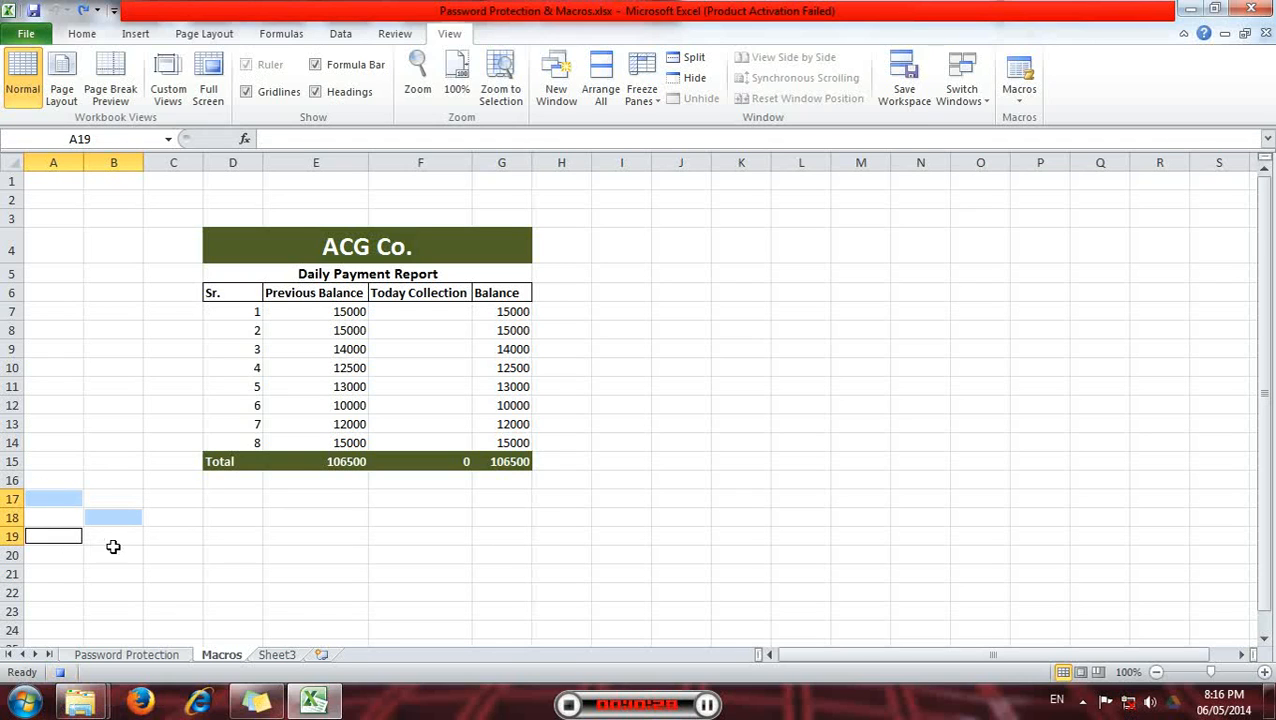
pyautogui.keyDown('ctrl'); pyautogui.click(118, 552); pyautogui.keyUp('ctrl')
pyautogui.keyDown('ctrl'); pyautogui.click(60, 571); pyautogui.keyUp('ctrl')
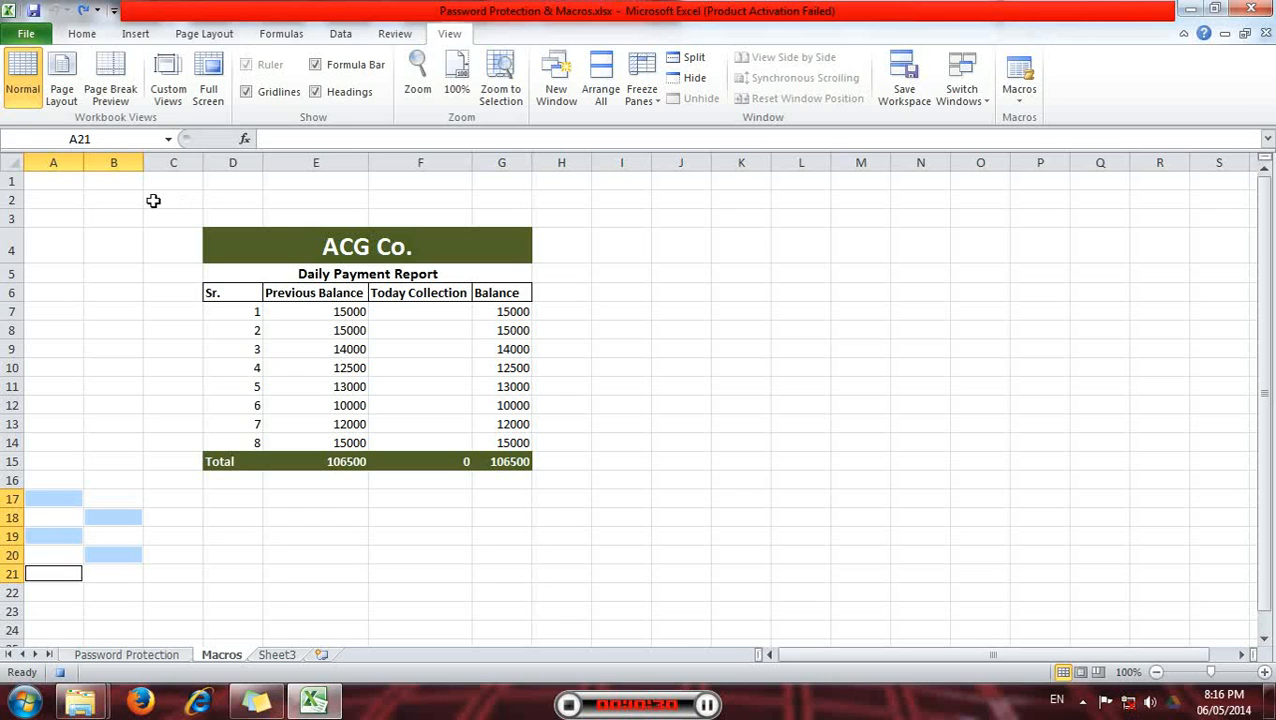
pyautogui.click(82, 38)
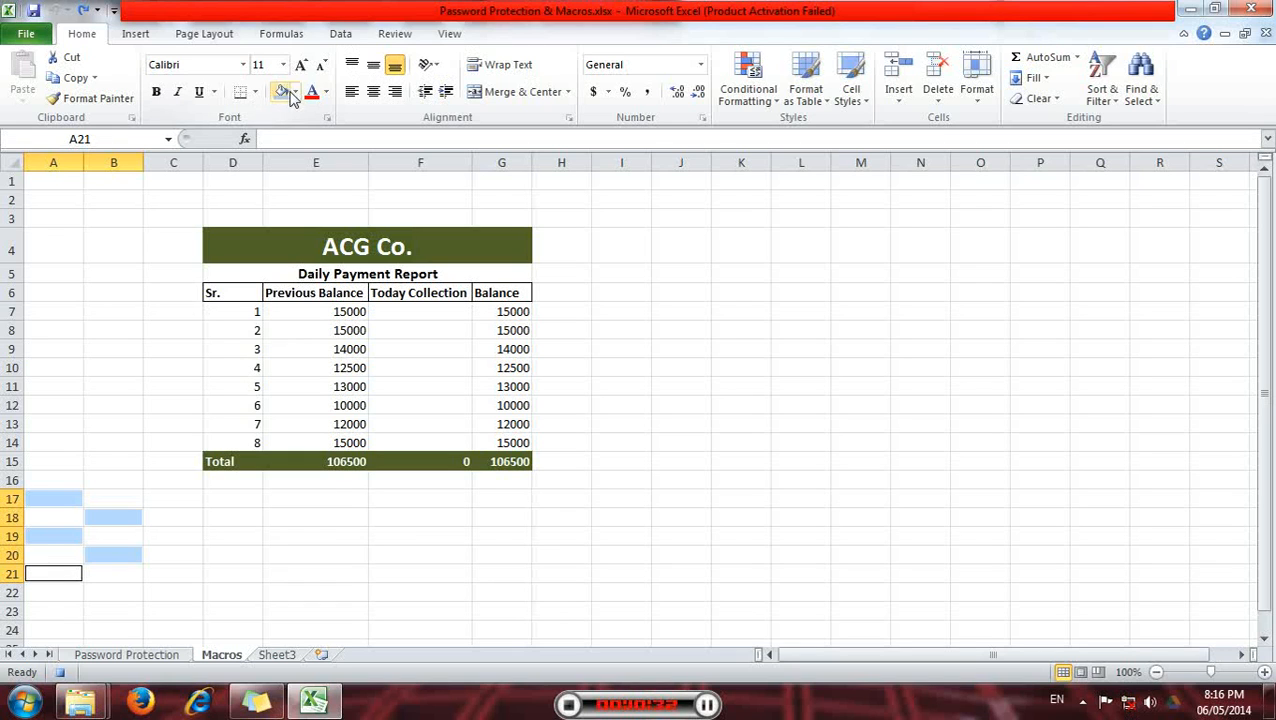
pyautogui.click(285, 92)
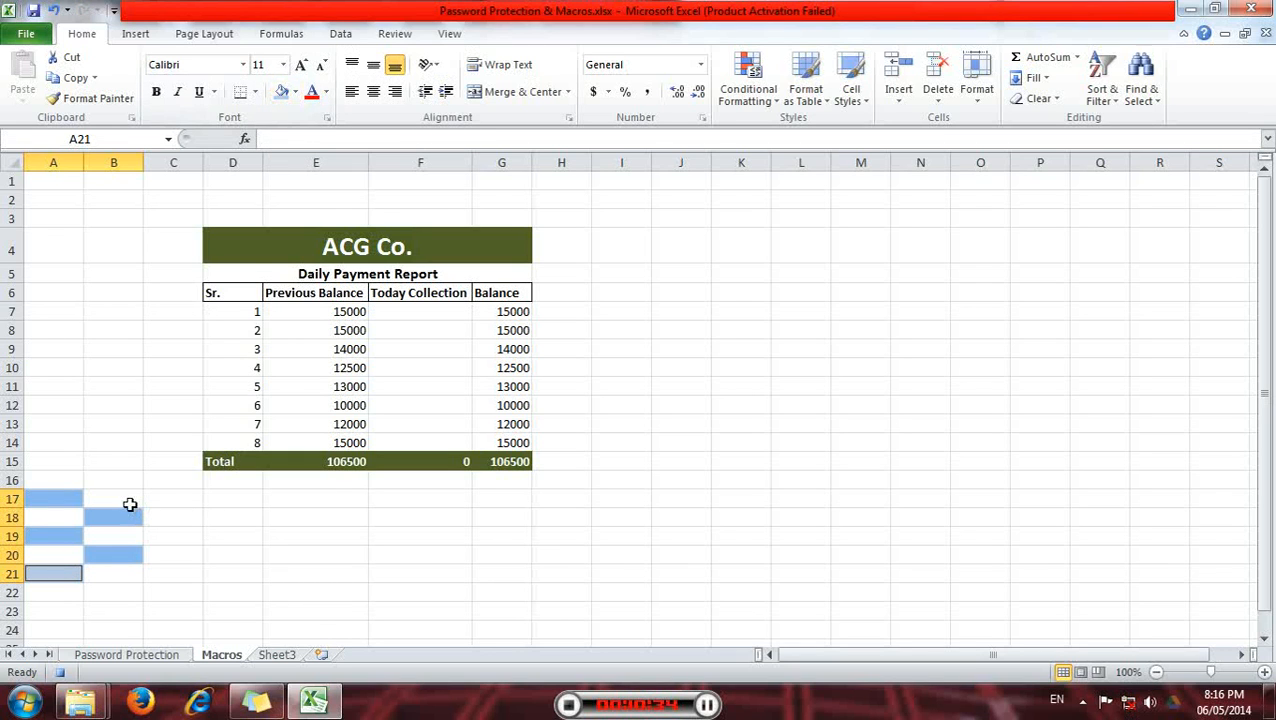
# - Fill the alternate cells B17, A18, B19, A20 and B21 with the red theme color and deselect them
pyautogui.click(130, 500)
pyautogui.keyDown('ctrl'); pyautogui.click(62, 516); pyautogui.keyUp('ctrl')
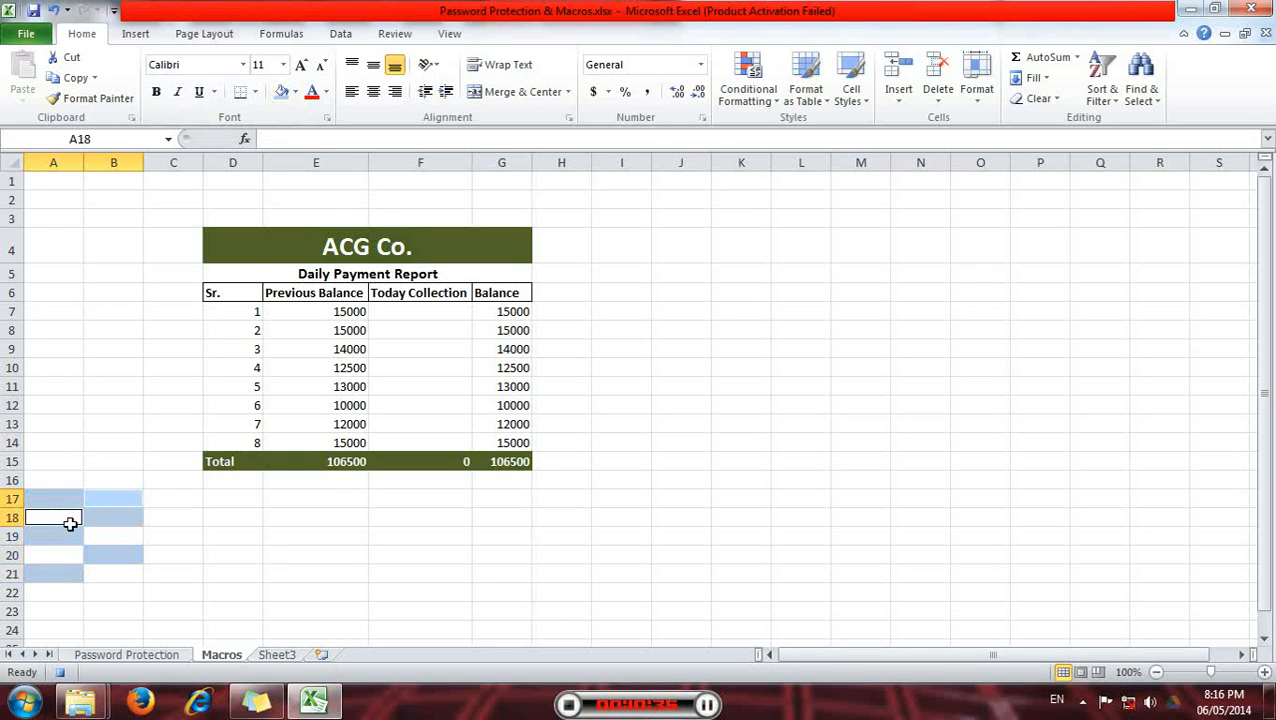
pyautogui.keyDown('ctrl'); pyautogui.click(125, 537); pyautogui.keyUp('ctrl')
pyautogui.keyDown('ctrl'); pyautogui.click(55, 554); pyautogui.keyUp('ctrl')
pyautogui.keyDown('ctrl'); pyautogui.click(103, 576); pyautogui.keyUp('ctrl')
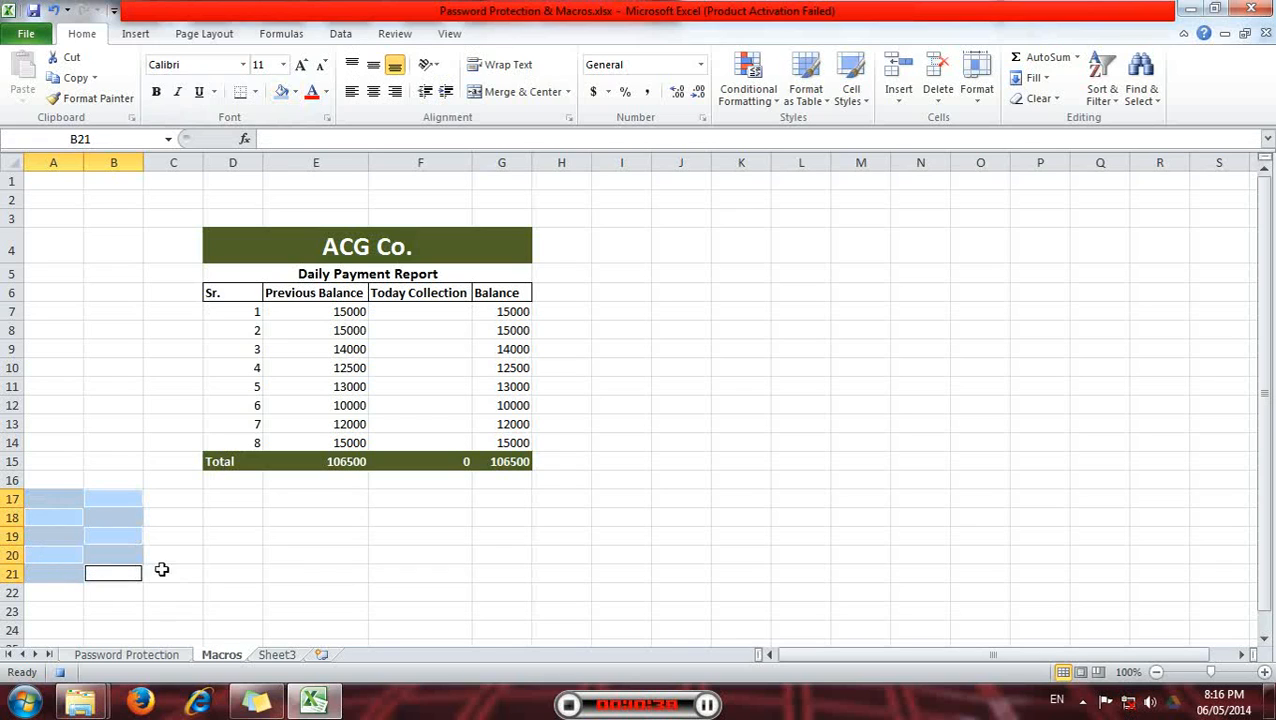
pyautogui.click(295, 92)
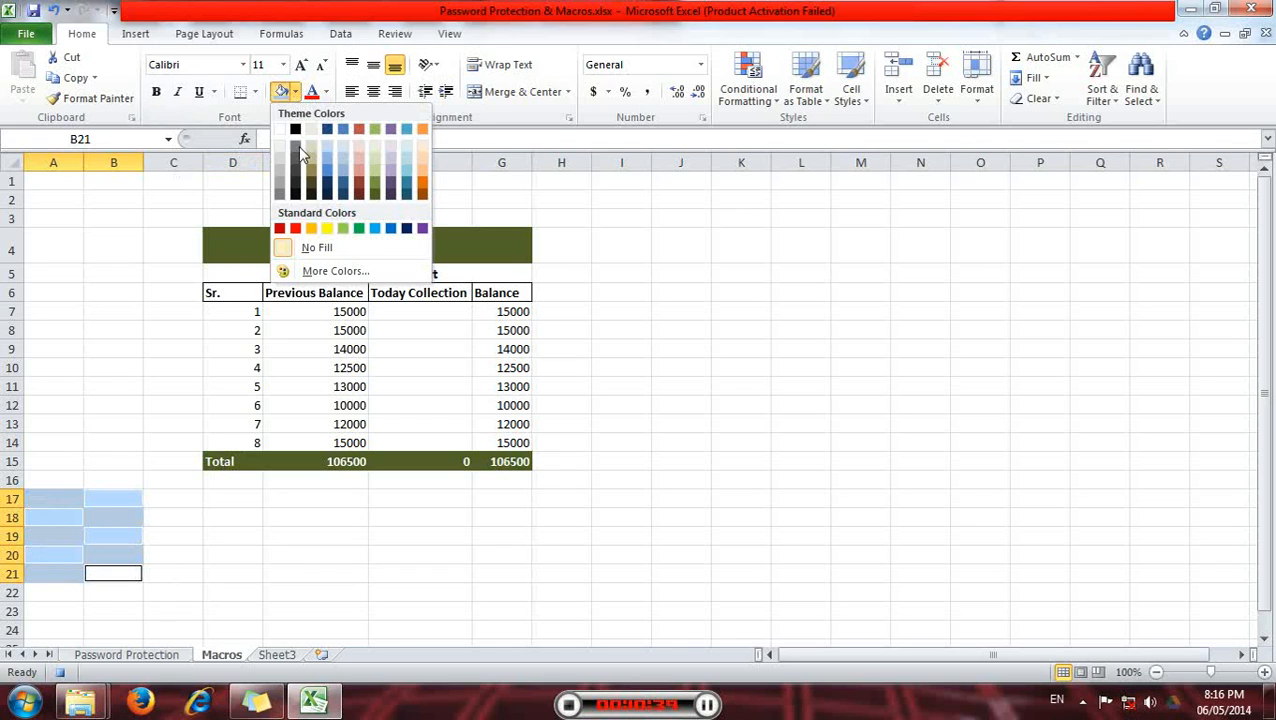
pyautogui.click(359, 129)
pyautogui.click(78, 460)
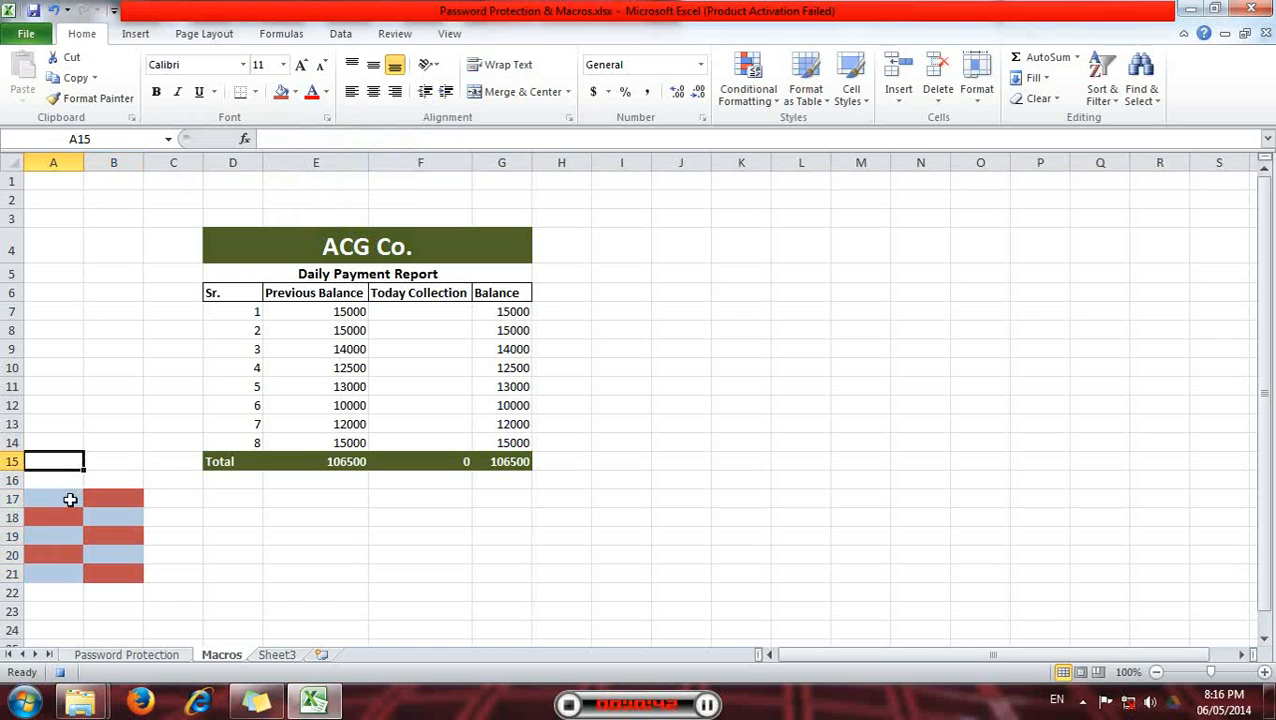
# - Apply All Borders to the range A17:B21, select cell C19, and stop recording the Color macro
pyautogui.moveTo(66, 498); pyautogui.dragTo(115, 570)
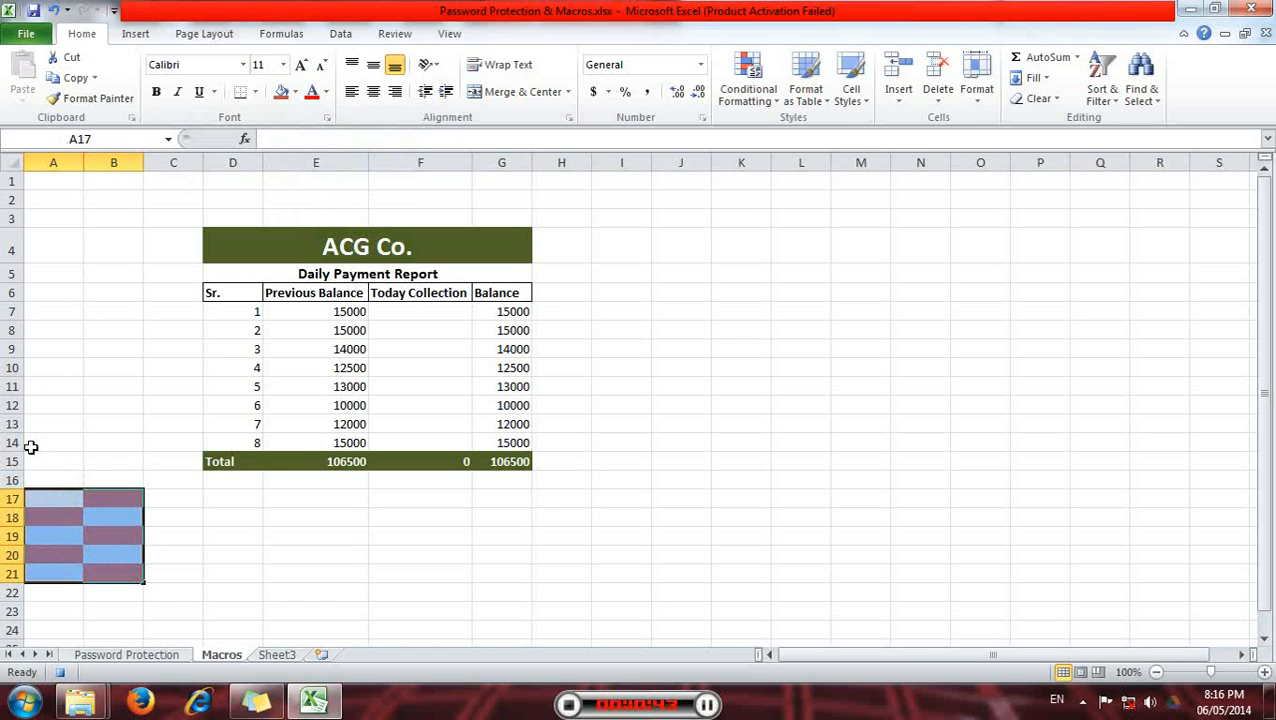
pyautogui.click(255, 92)
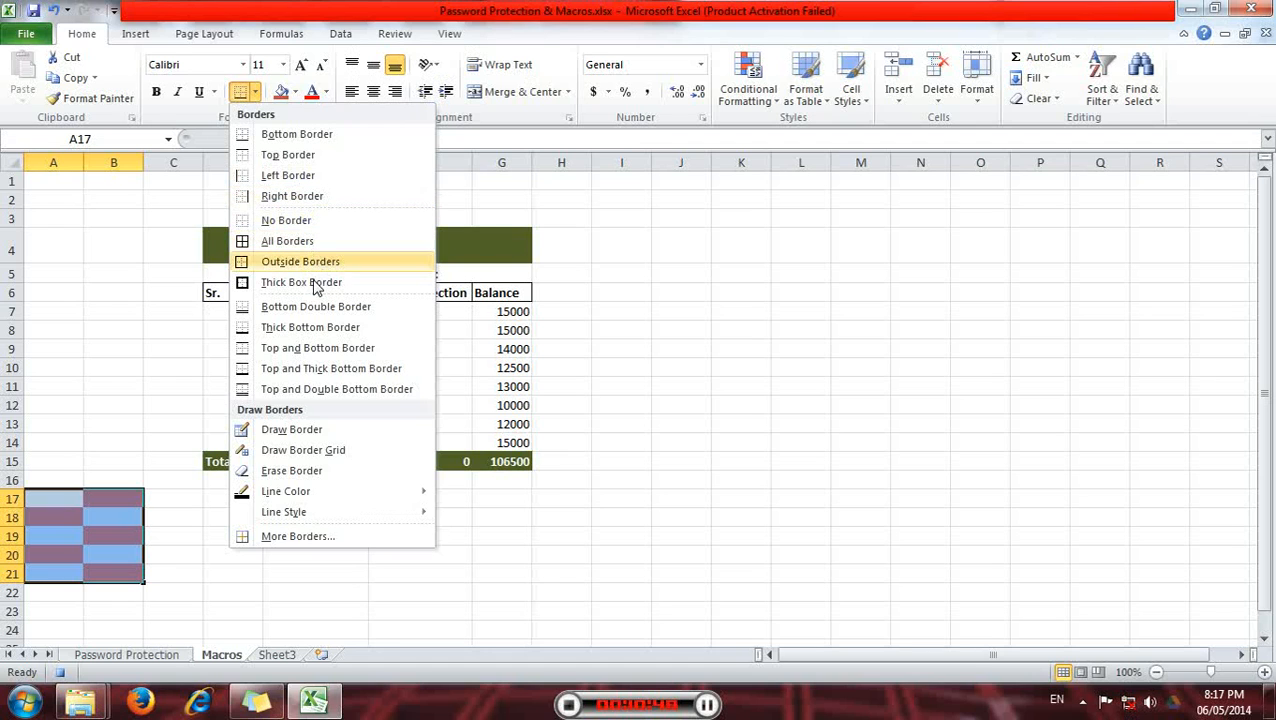
pyautogui.click(288, 242)
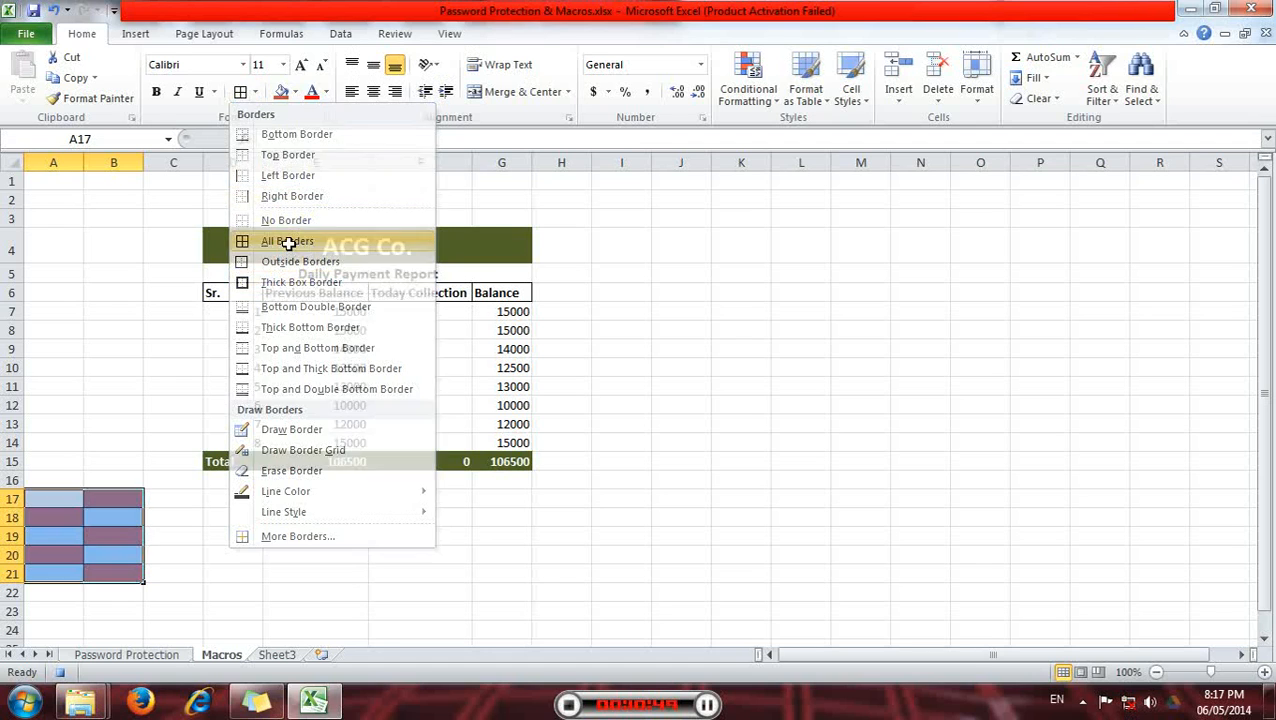
pyautogui.click(196, 538)
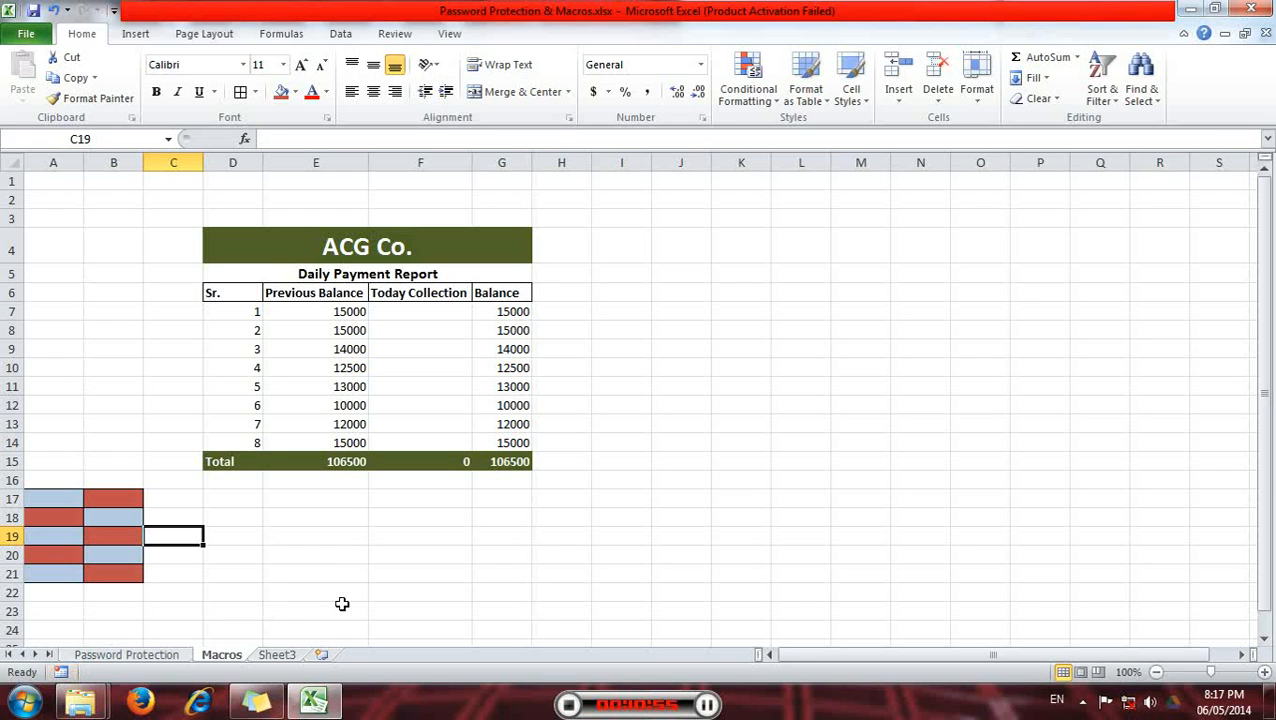
pyautogui.click(397, 553)
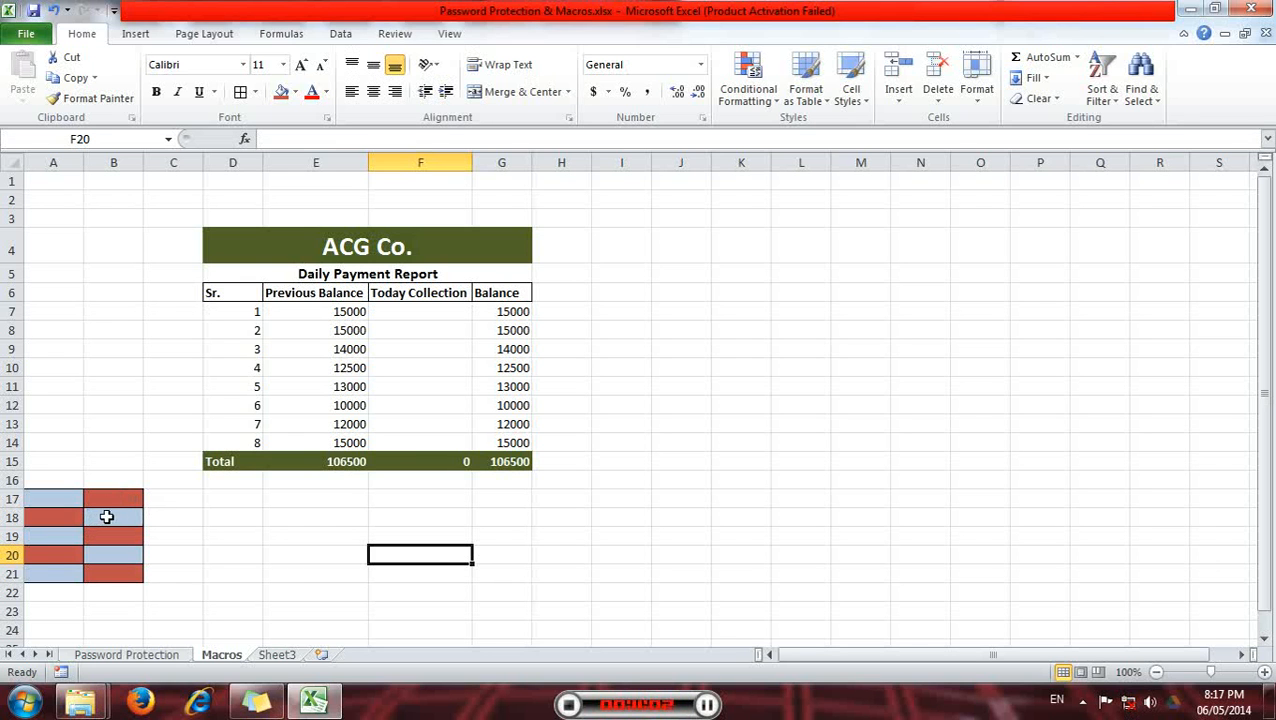
pyautogui.click(236, 555)
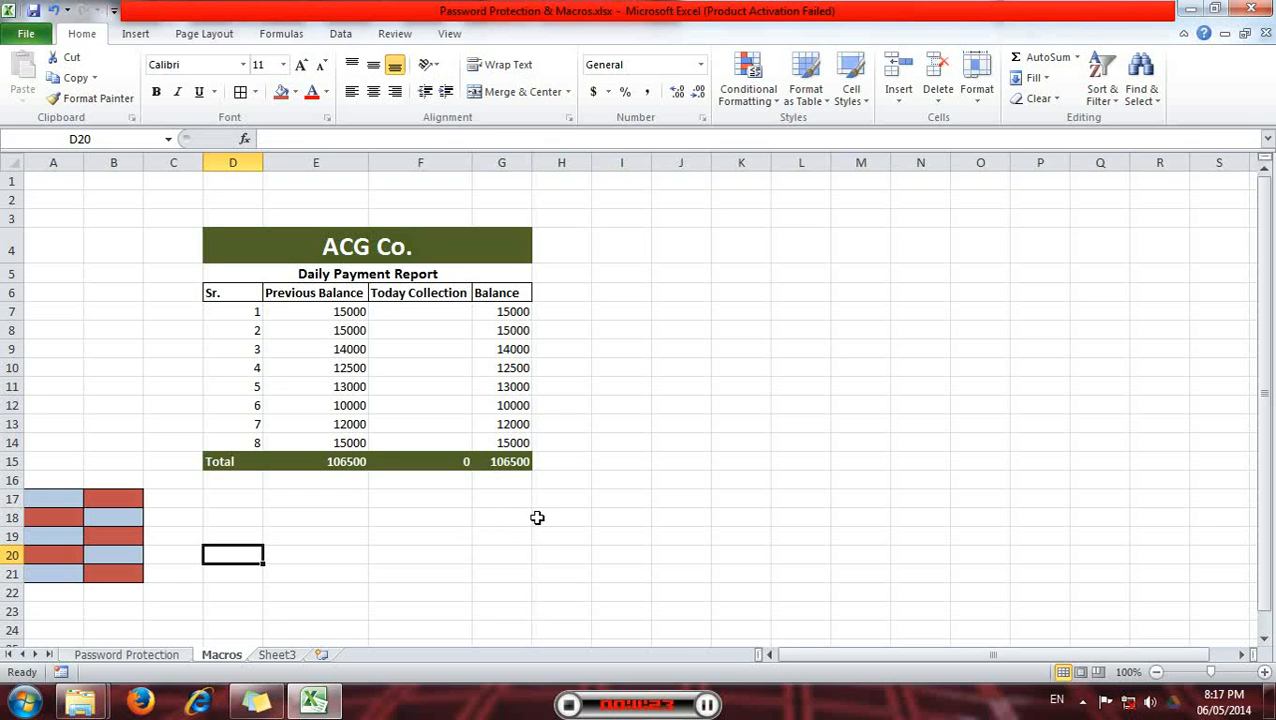
pyautogui.click(537, 517)
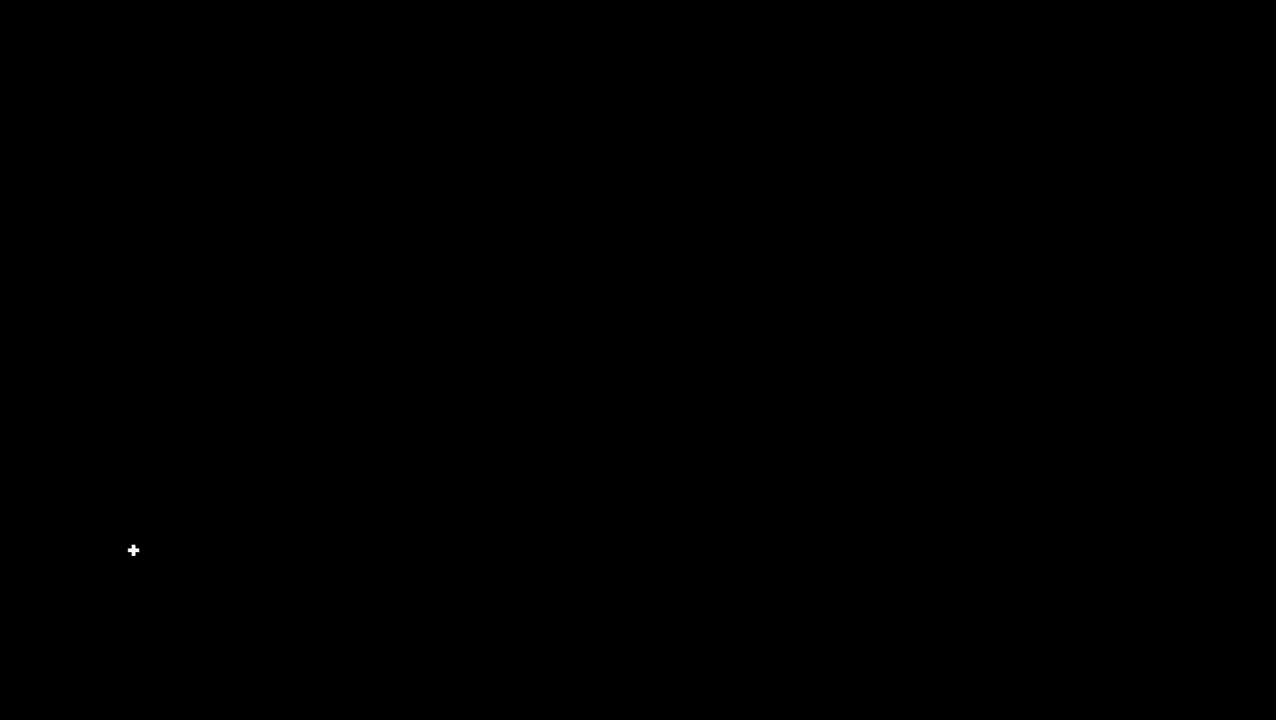
# - Clear the checkered range A17:B21 by setting it to No Fill and No Border, then deselect it
pyautogui.moveTo(60, 498); pyautogui.dragTo(105, 575)
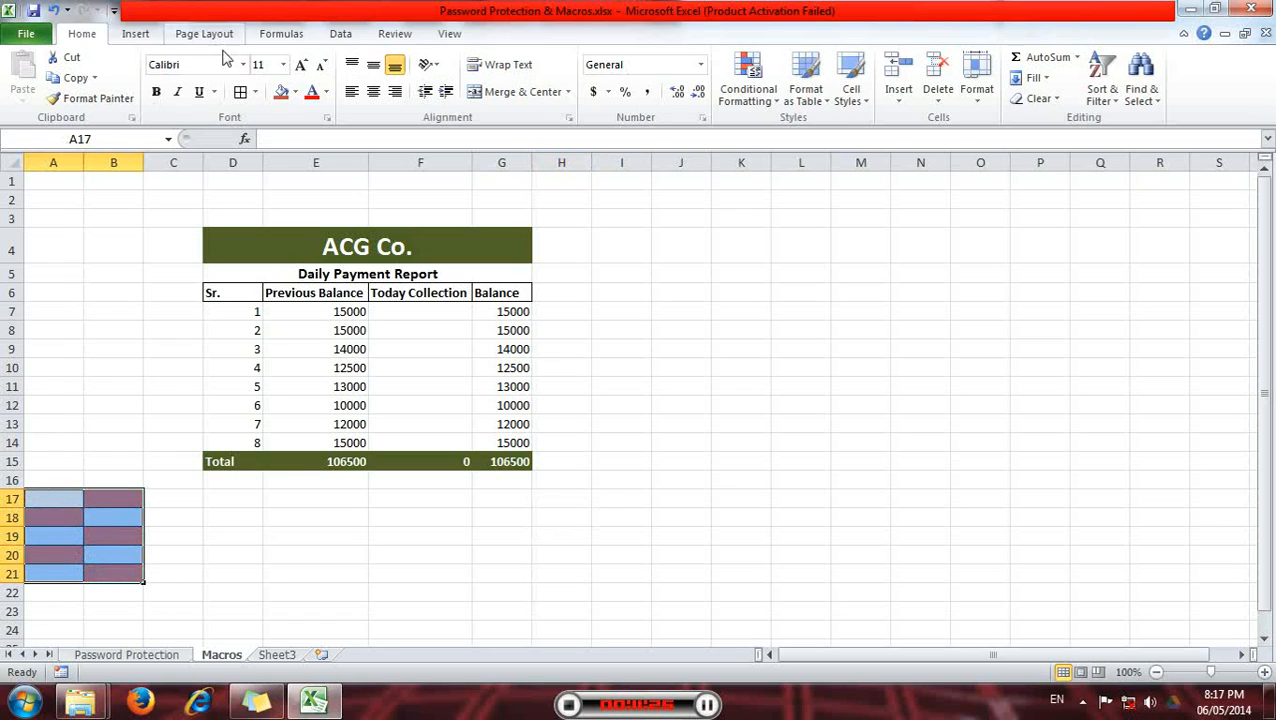
pyautogui.click(293, 95)
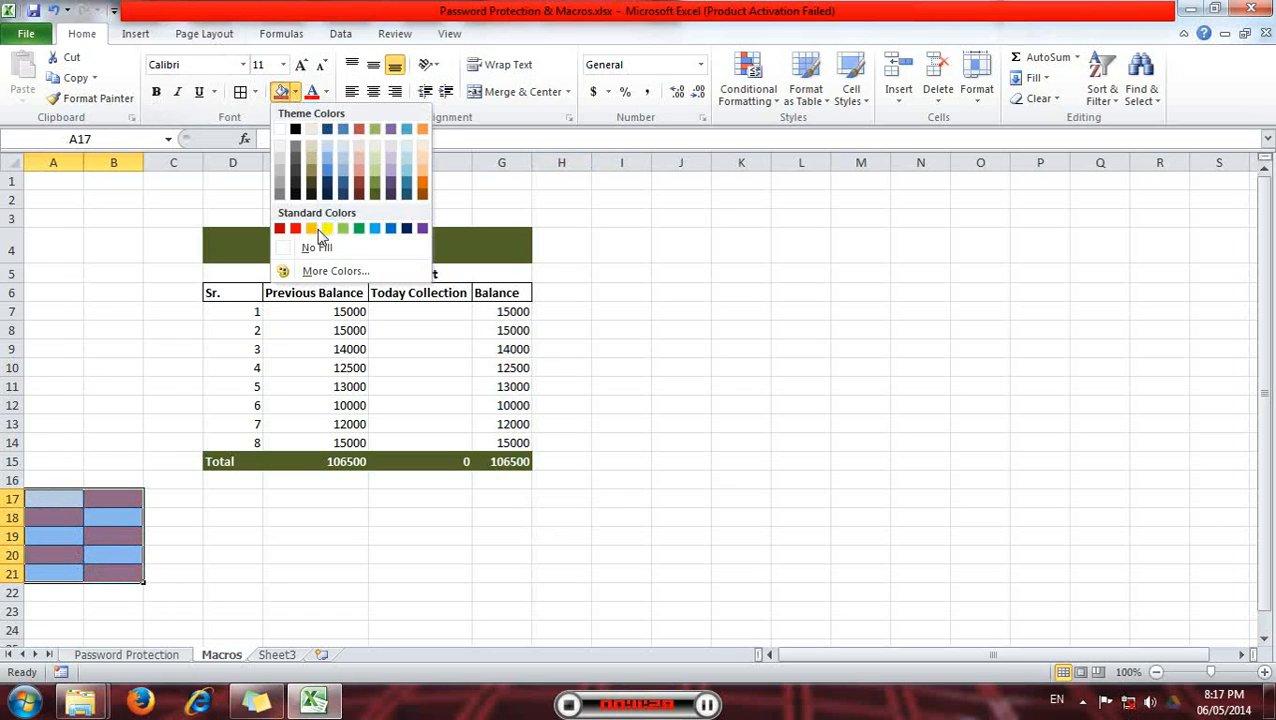
pyautogui.click(313, 245)
pyautogui.click(256, 92)
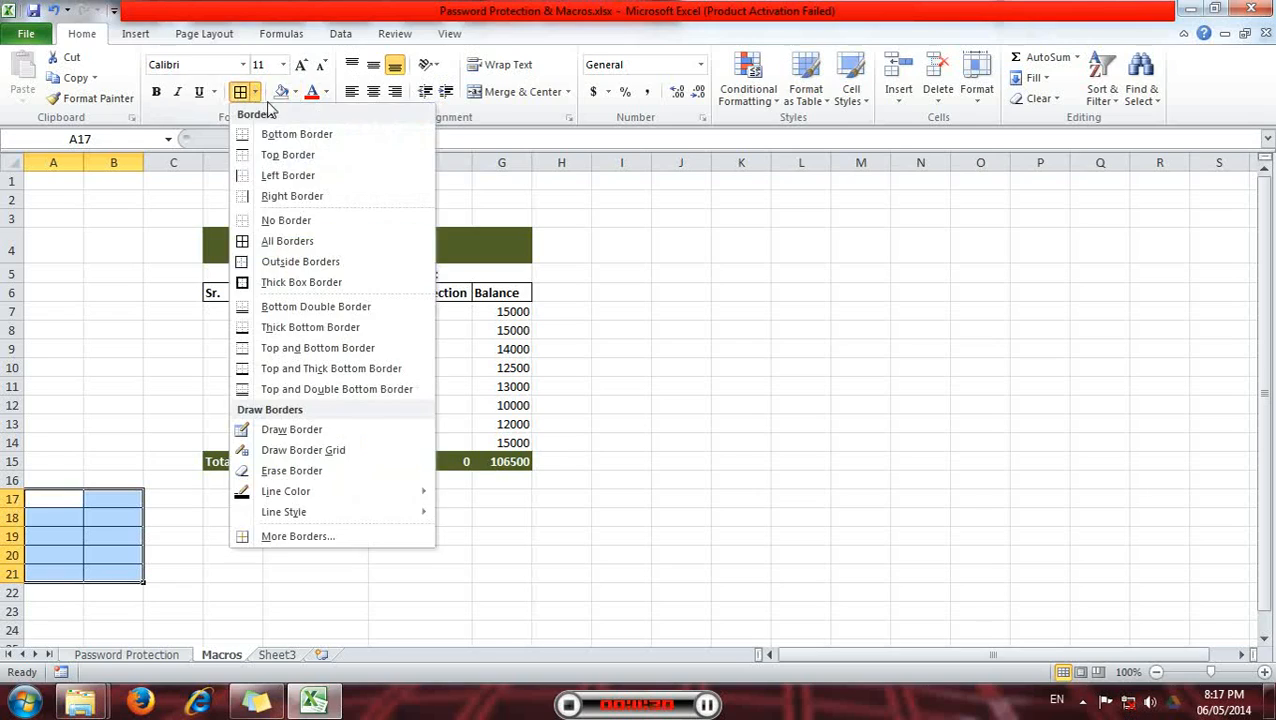
pyautogui.moveTo(323, 498)
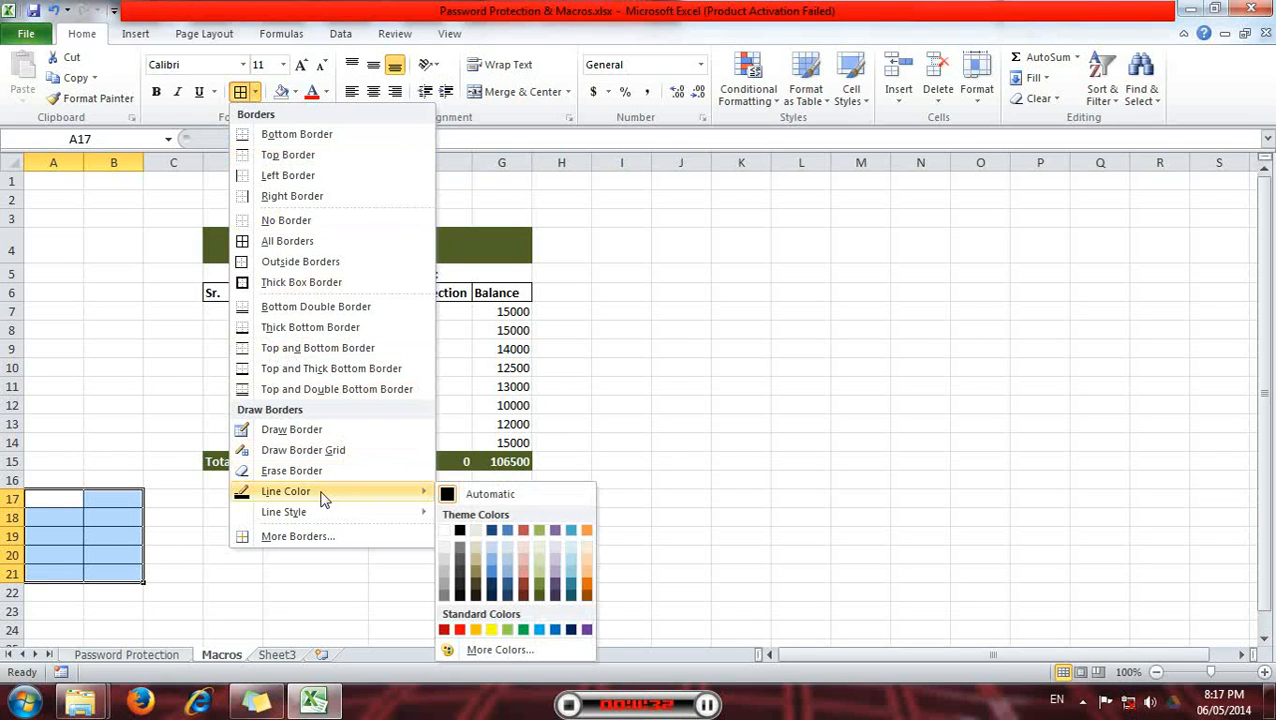
pyautogui.click(322, 220)
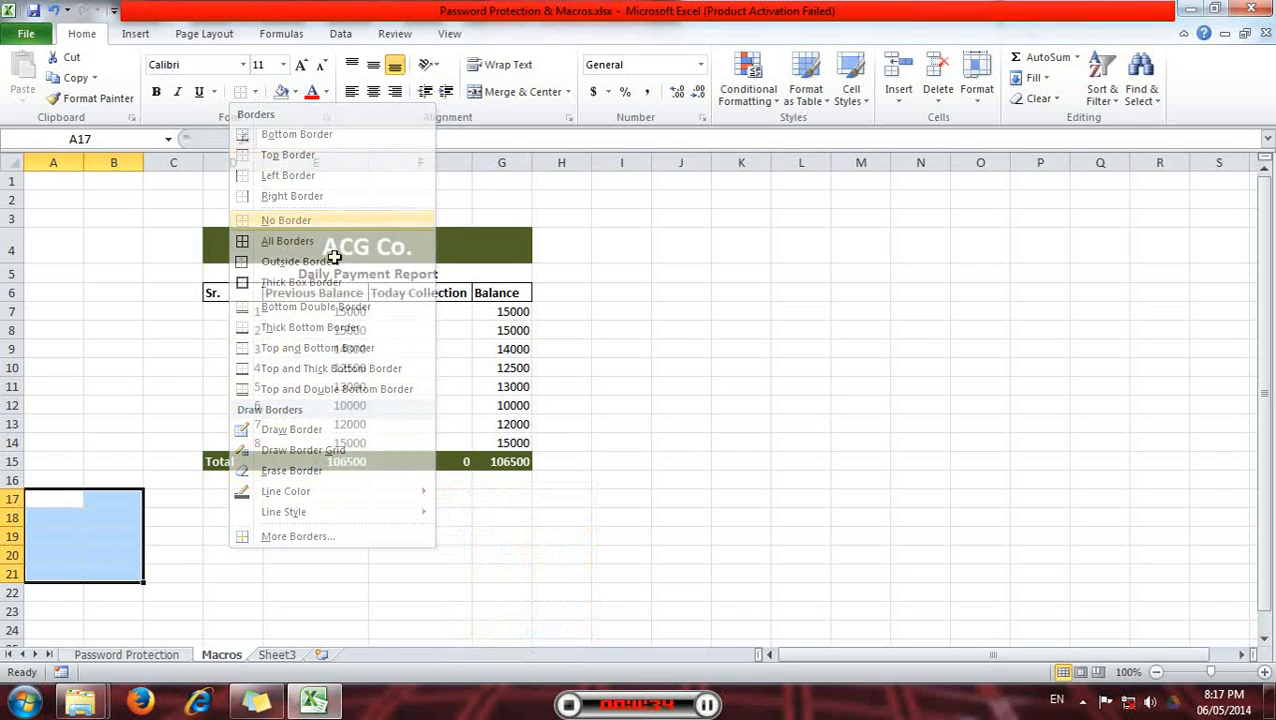
pyautogui.click(232, 536)
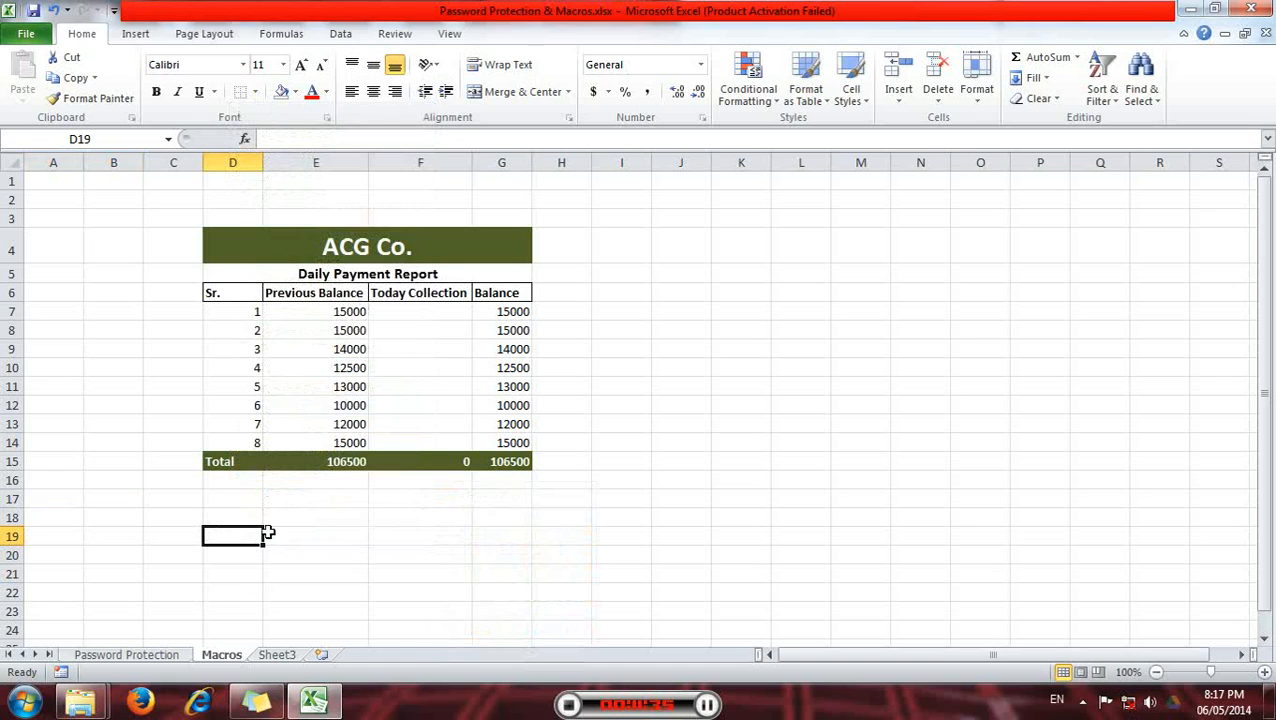
# - Run the Color macro from the macro list with the empty cell M5 selected on the Macros sheet
pyautogui.click(851, 273)
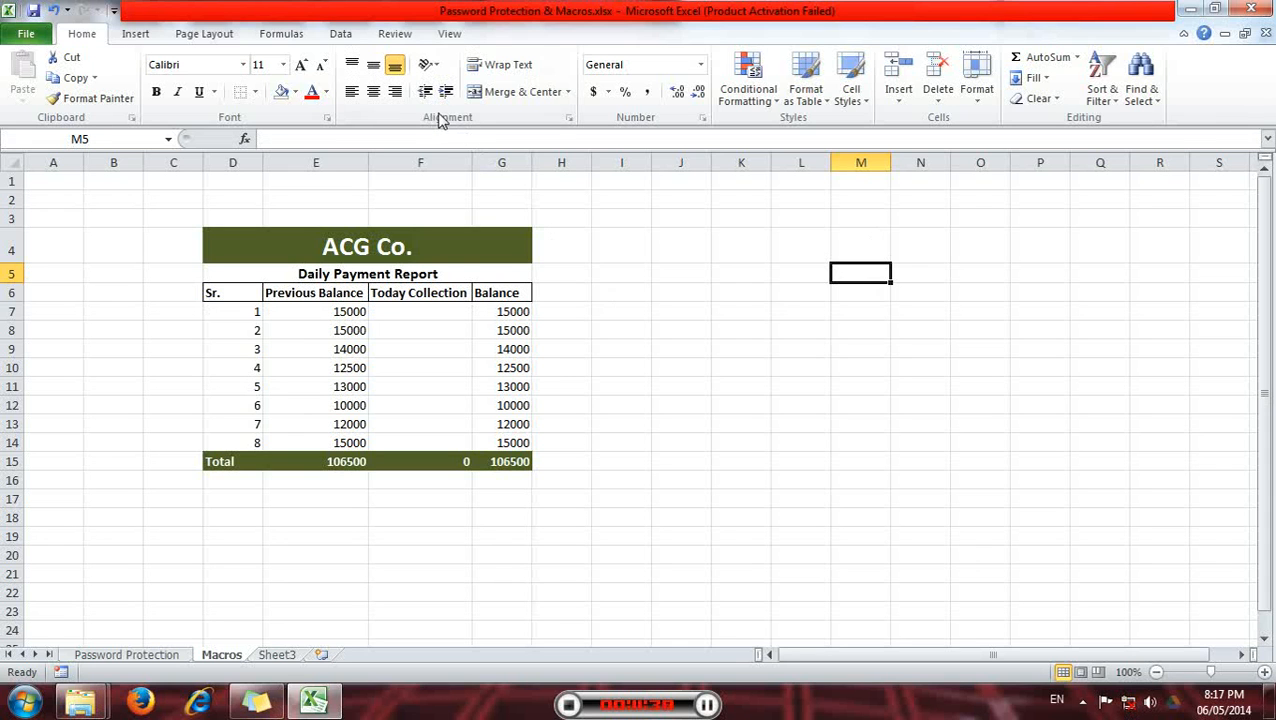
pyautogui.click(449, 33)
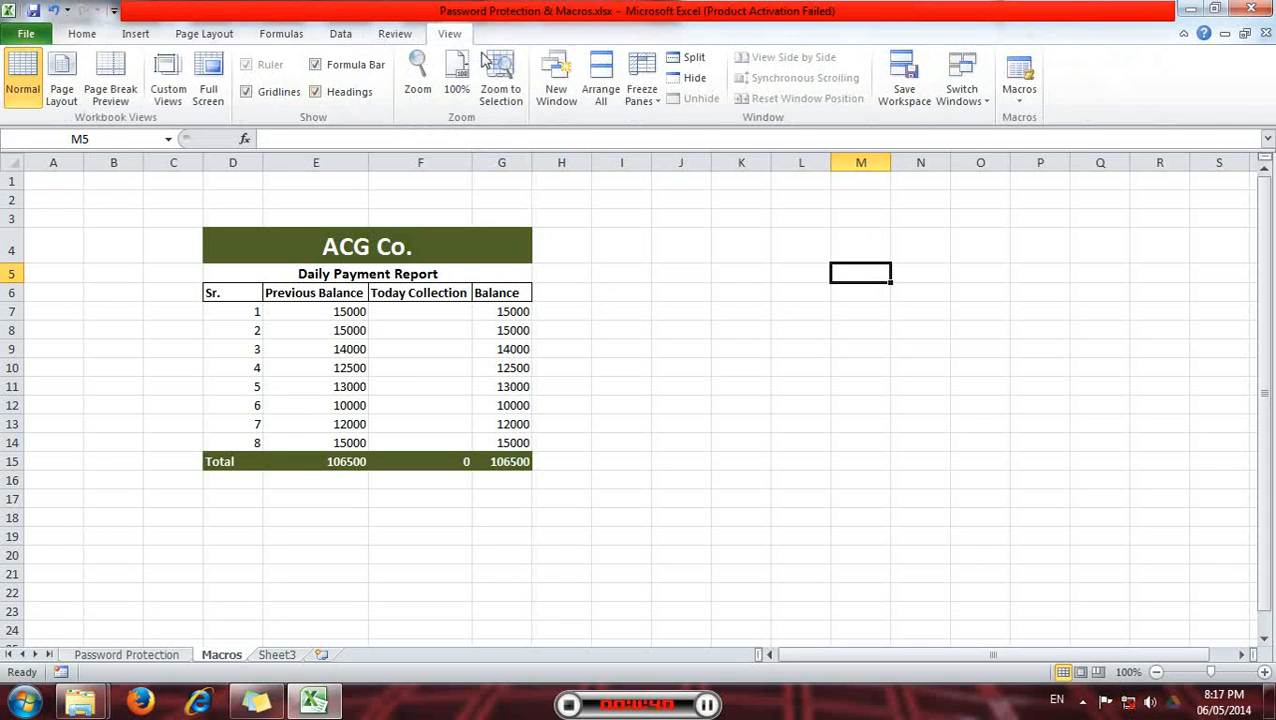
pyautogui.click(1019, 98)
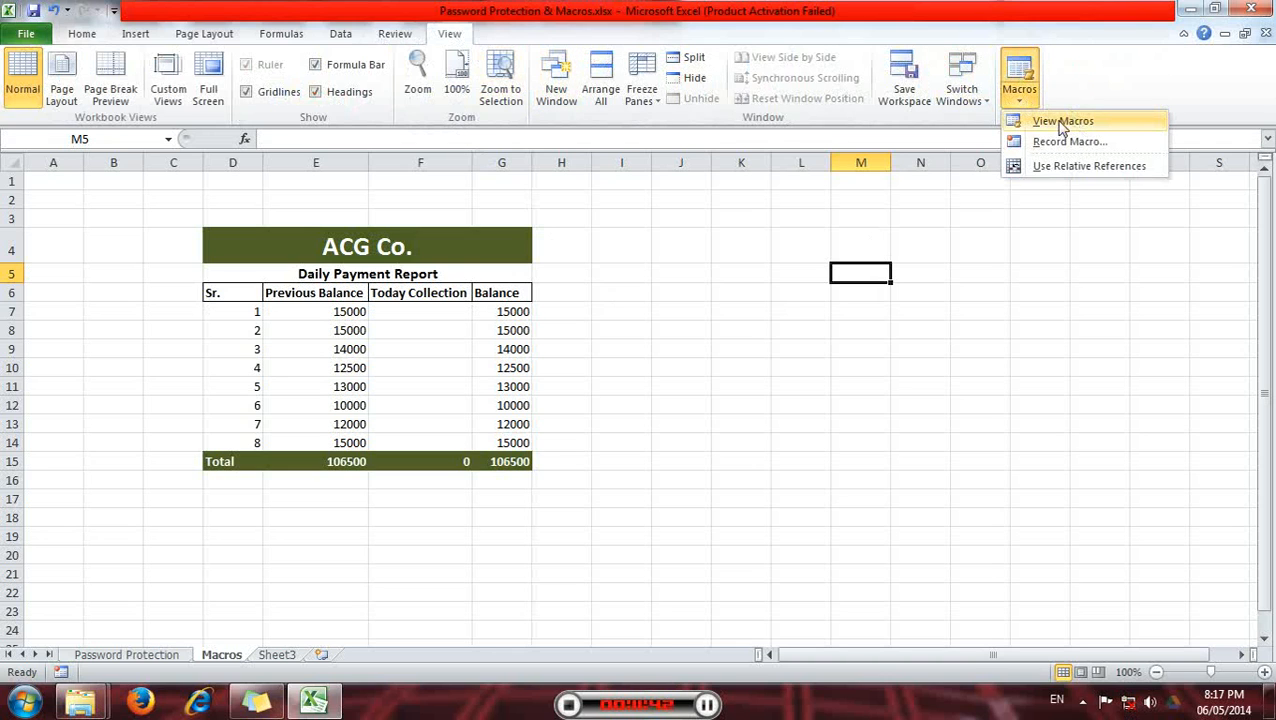
pyautogui.click(1062, 122)
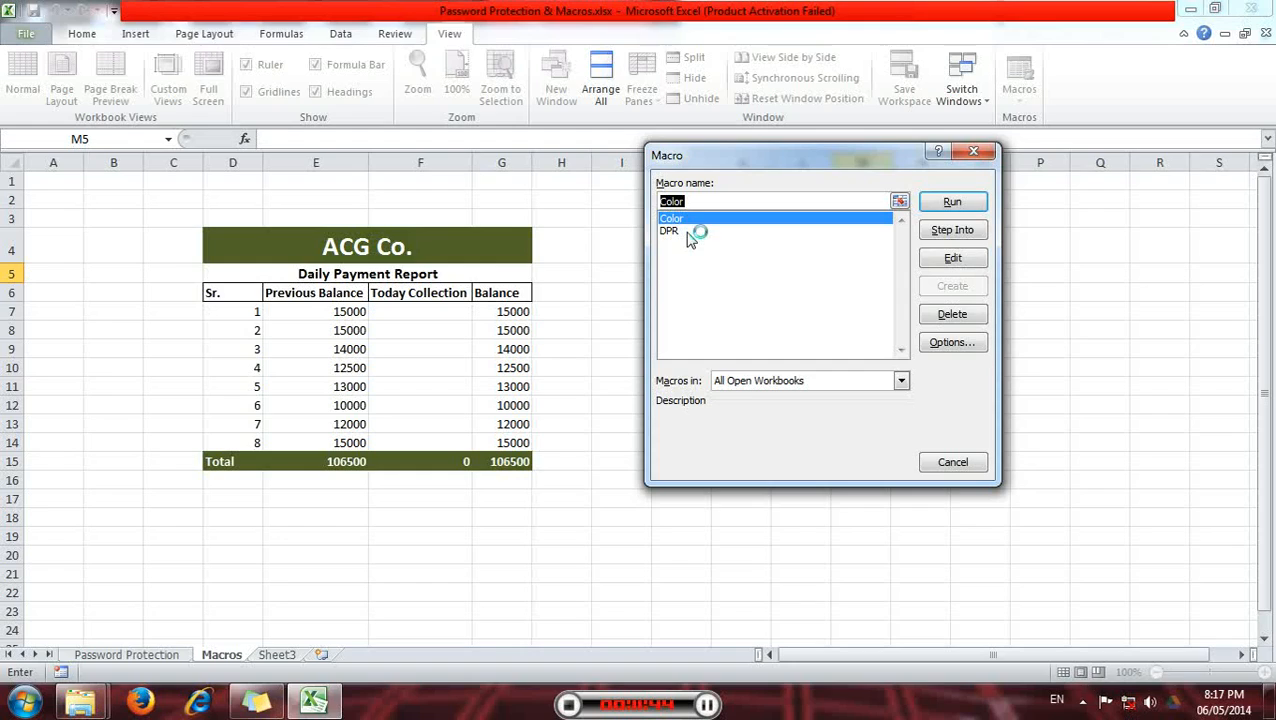
pyautogui.click(689, 236)
pyautogui.press('Up')
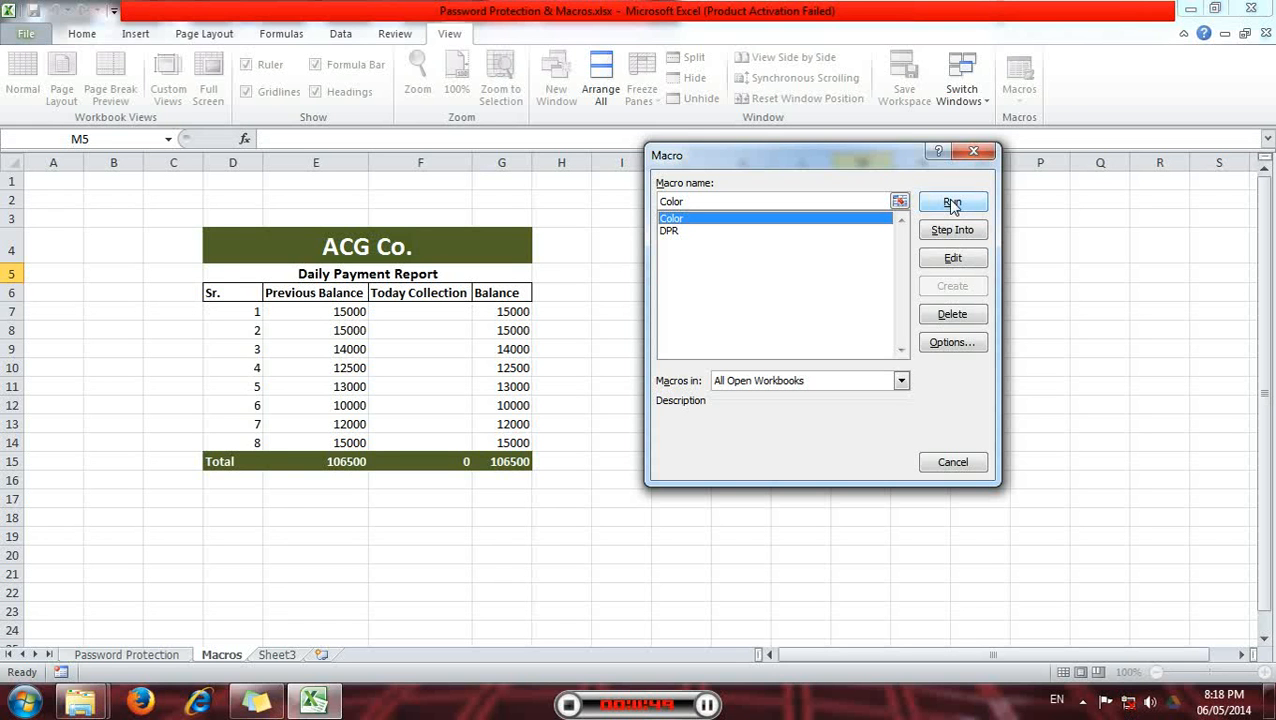
pyautogui.click(952, 203)
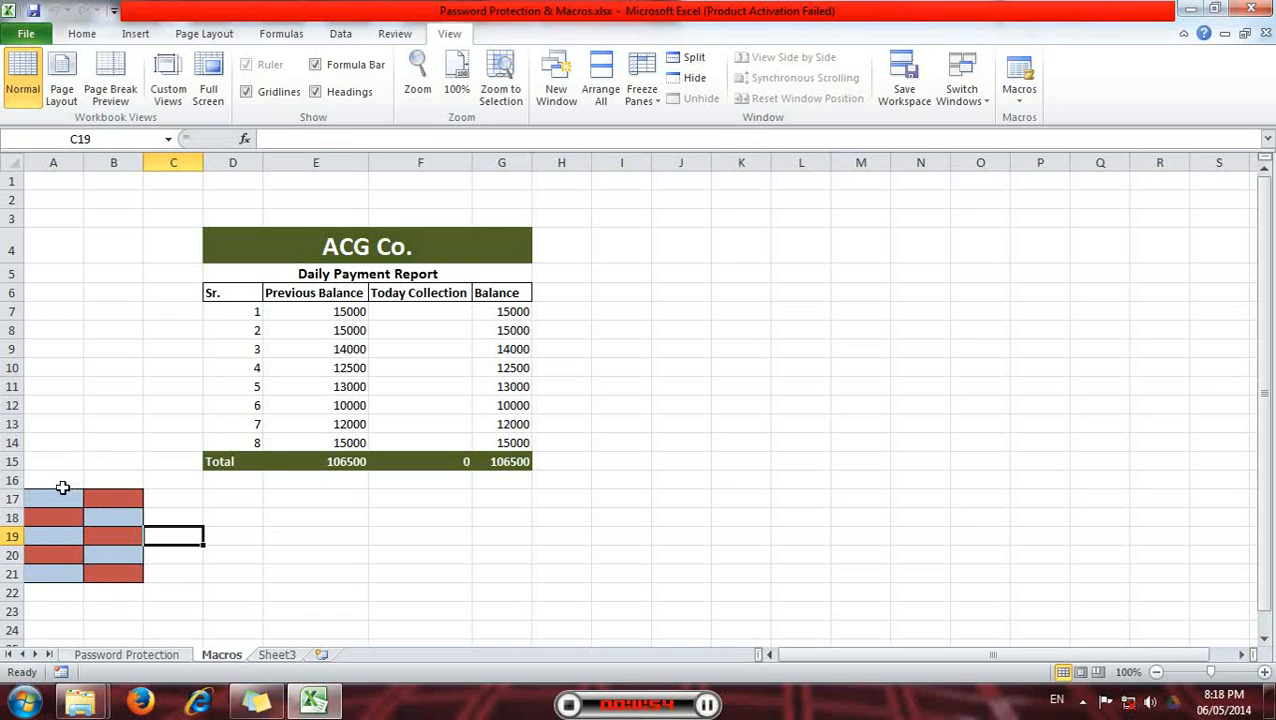
pyautogui.click(522, 549)
pyautogui.click(363, 520)
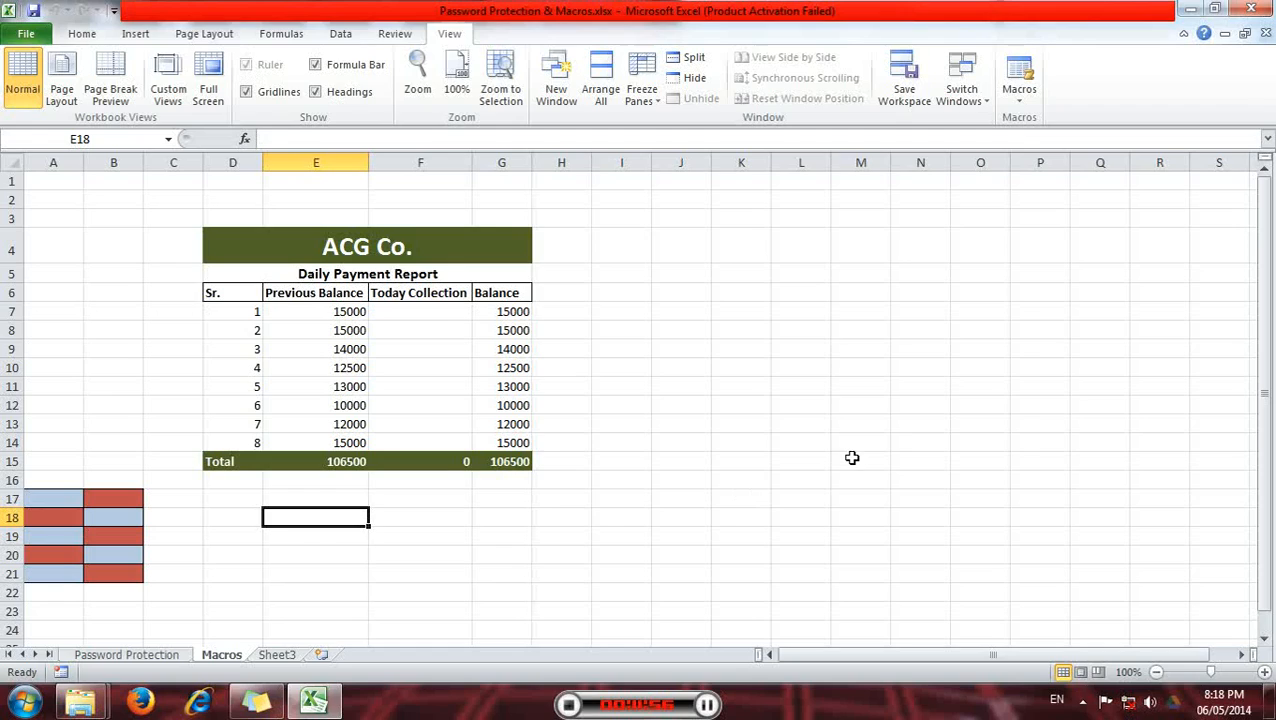
pyautogui.click(851, 458)
pyautogui.moveTo(745, 272); pyautogui.dragTo(1030, 445)
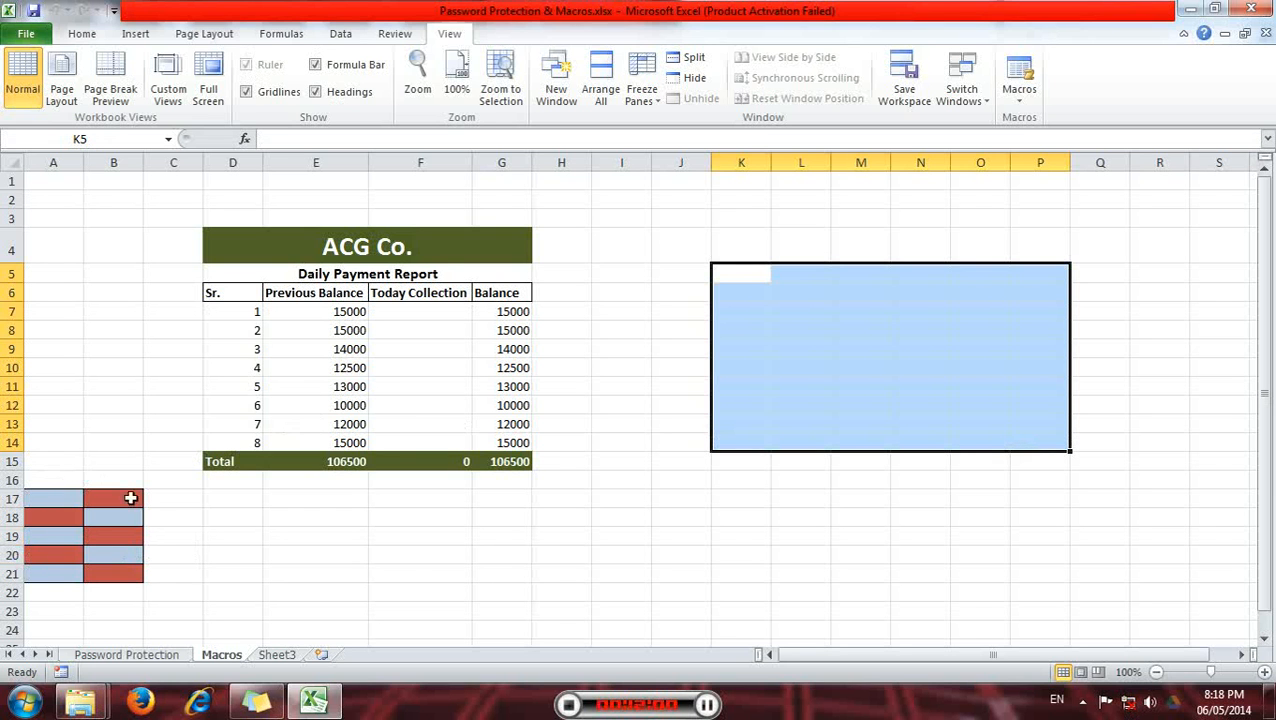
pyautogui.click(210, 563)
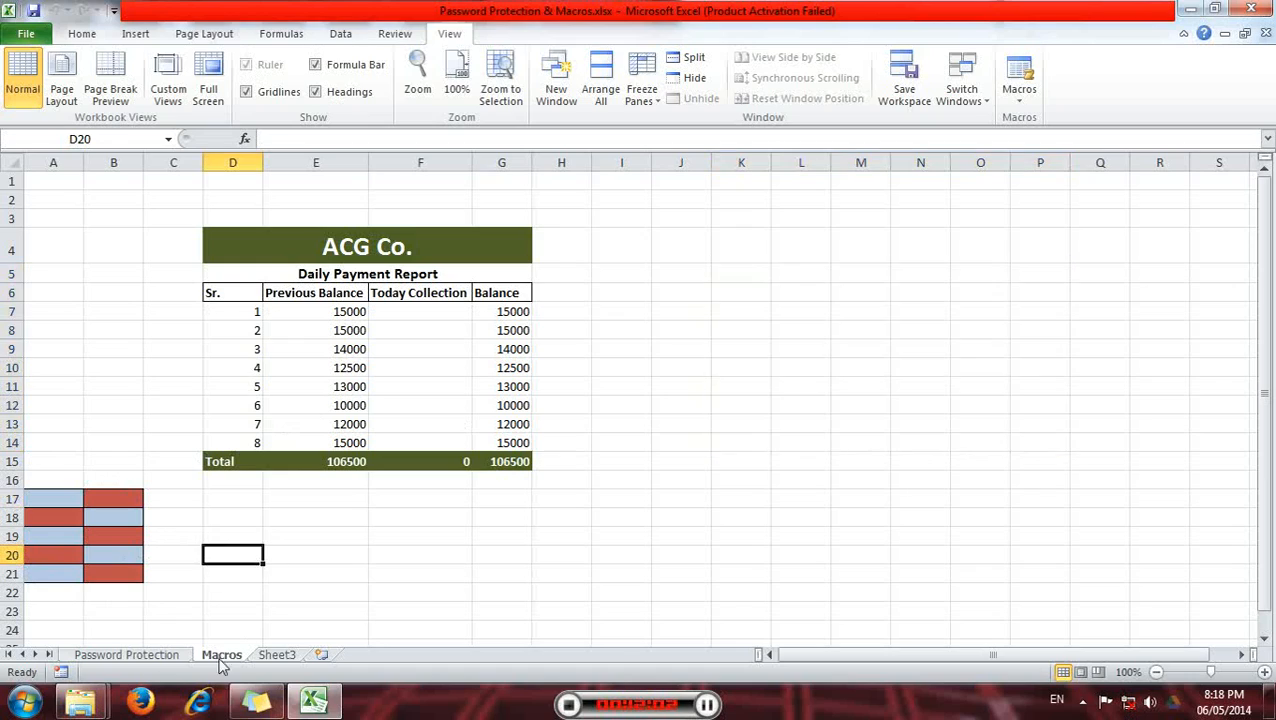
# - Switch to Sheet3 and run the Color macro there from the macro list
pyautogui.click(276, 658)
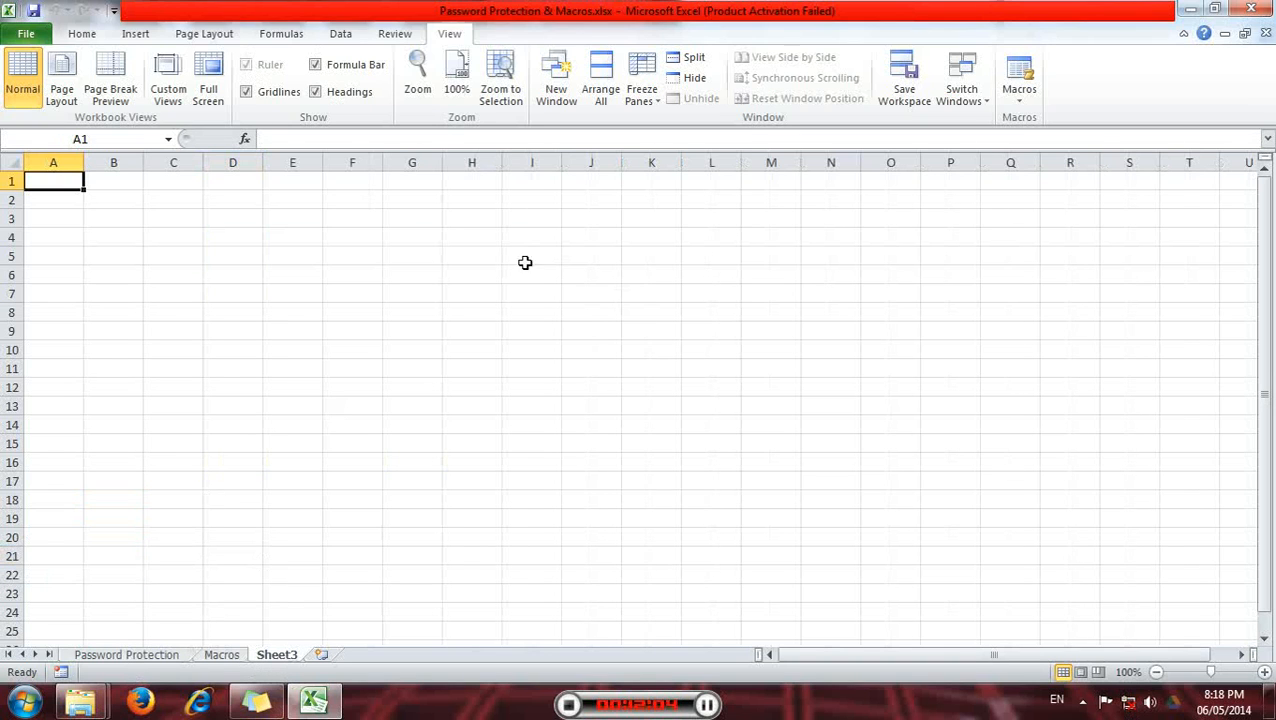
pyautogui.click(1018, 98)
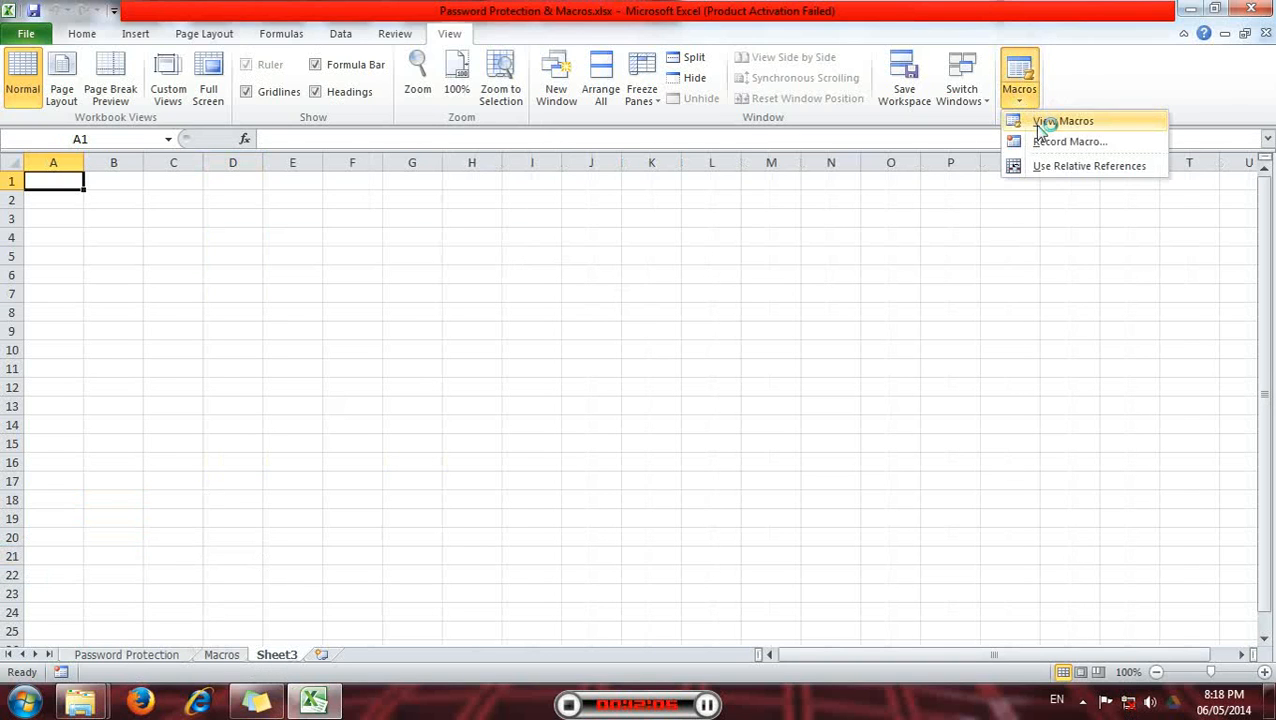
pyautogui.click(1040, 126)
pyautogui.click(708, 219)
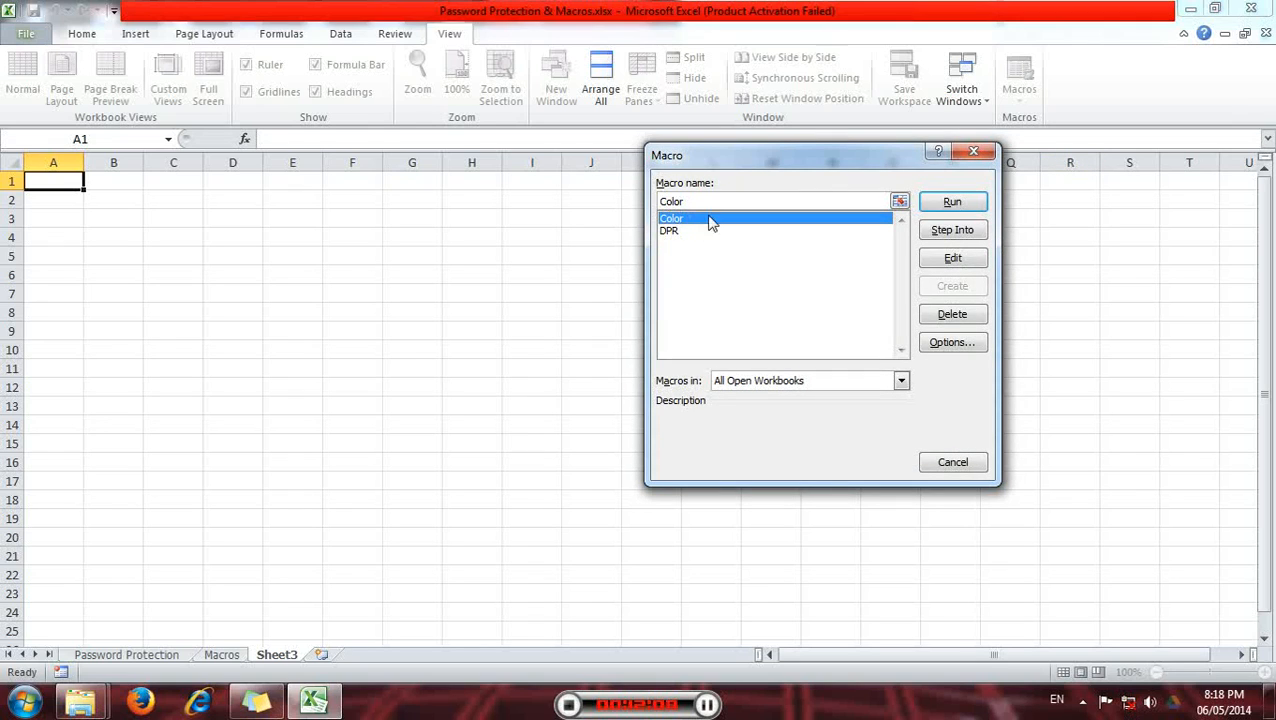
pyautogui.click(951, 203)
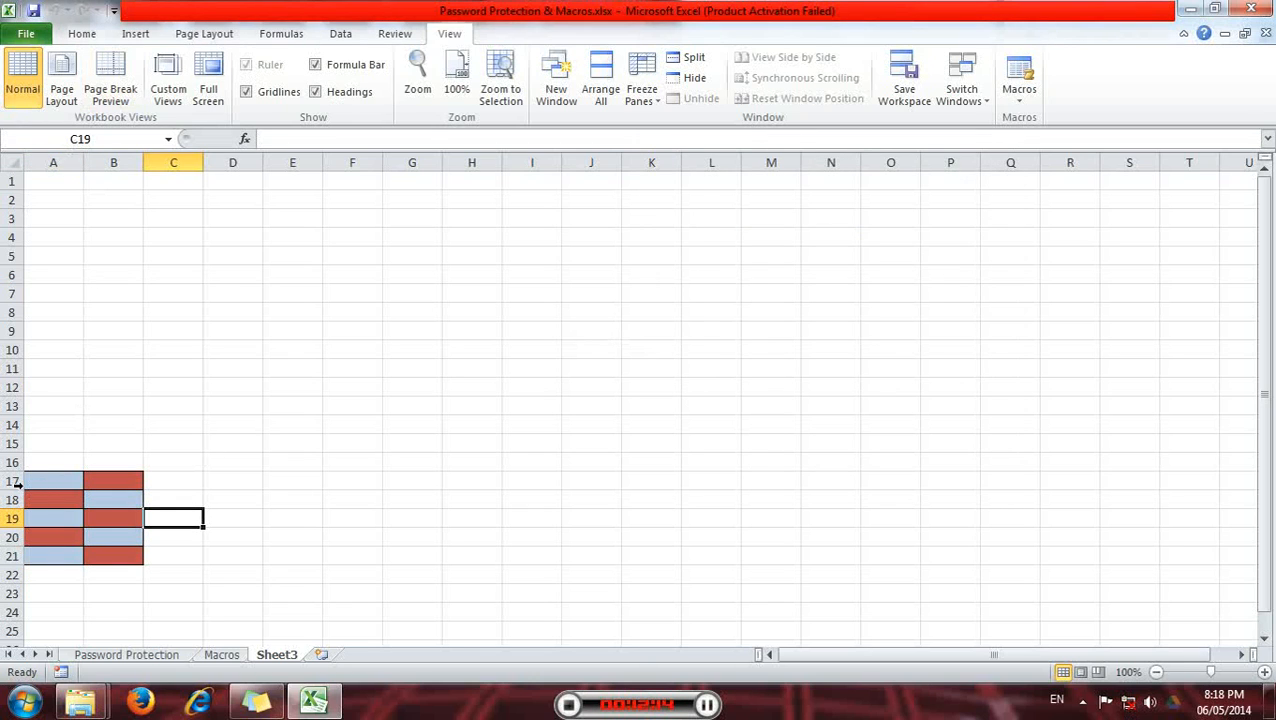
# - Compare the position of the checkered block's last cell, B21, on Sheet3 and on the Macros sheet
pyautogui.click(16, 481)
pyautogui.click(118, 558)
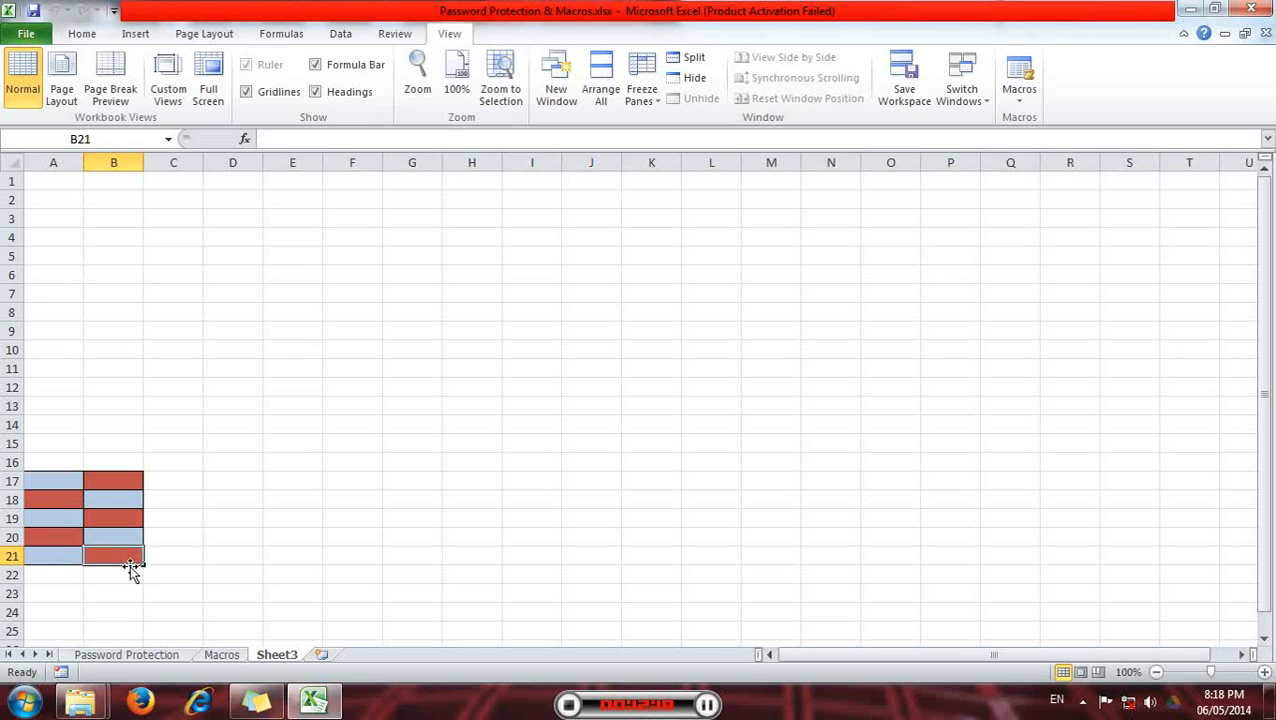
pyautogui.click(221, 655)
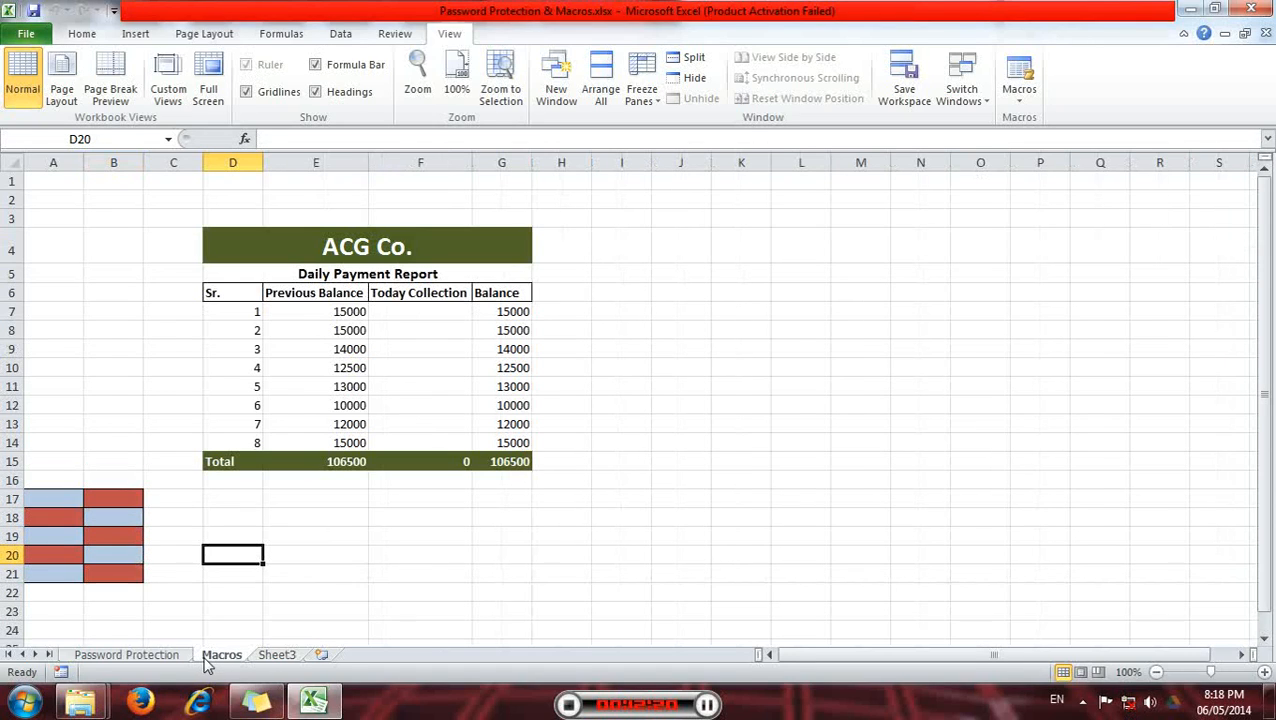
pyautogui.click(125, 577)
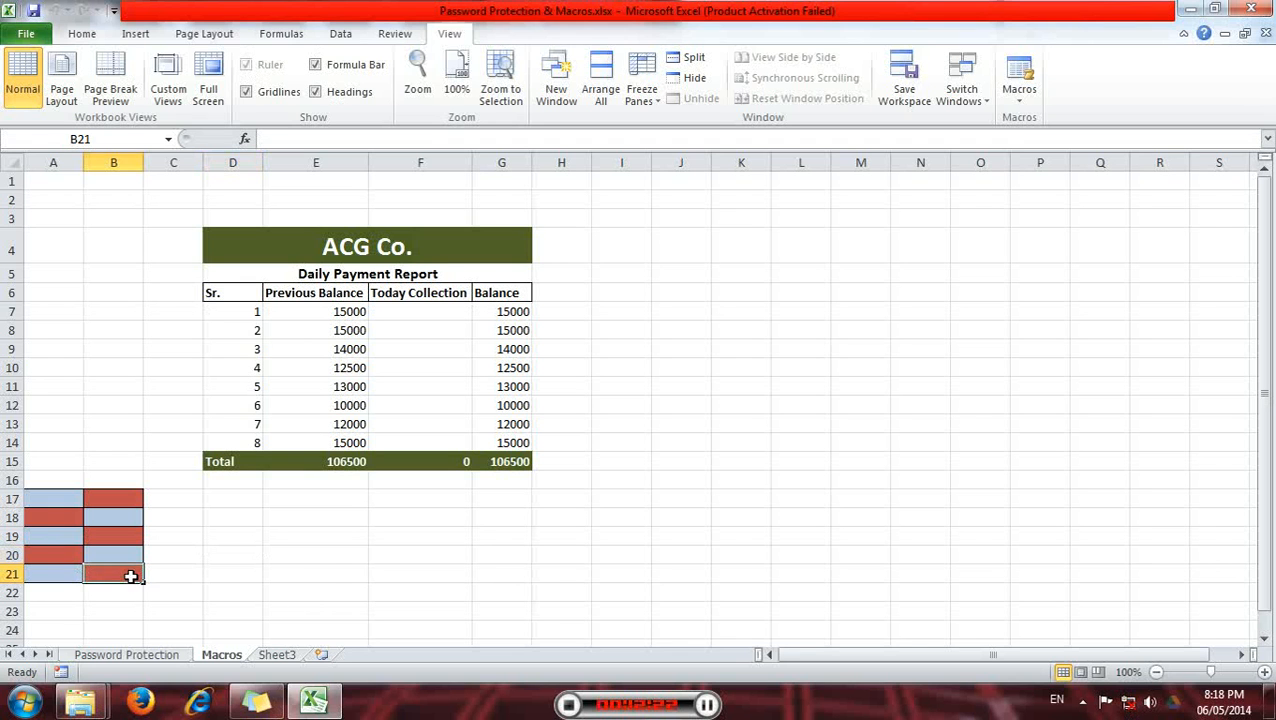
pyautogui.click(278, 654)
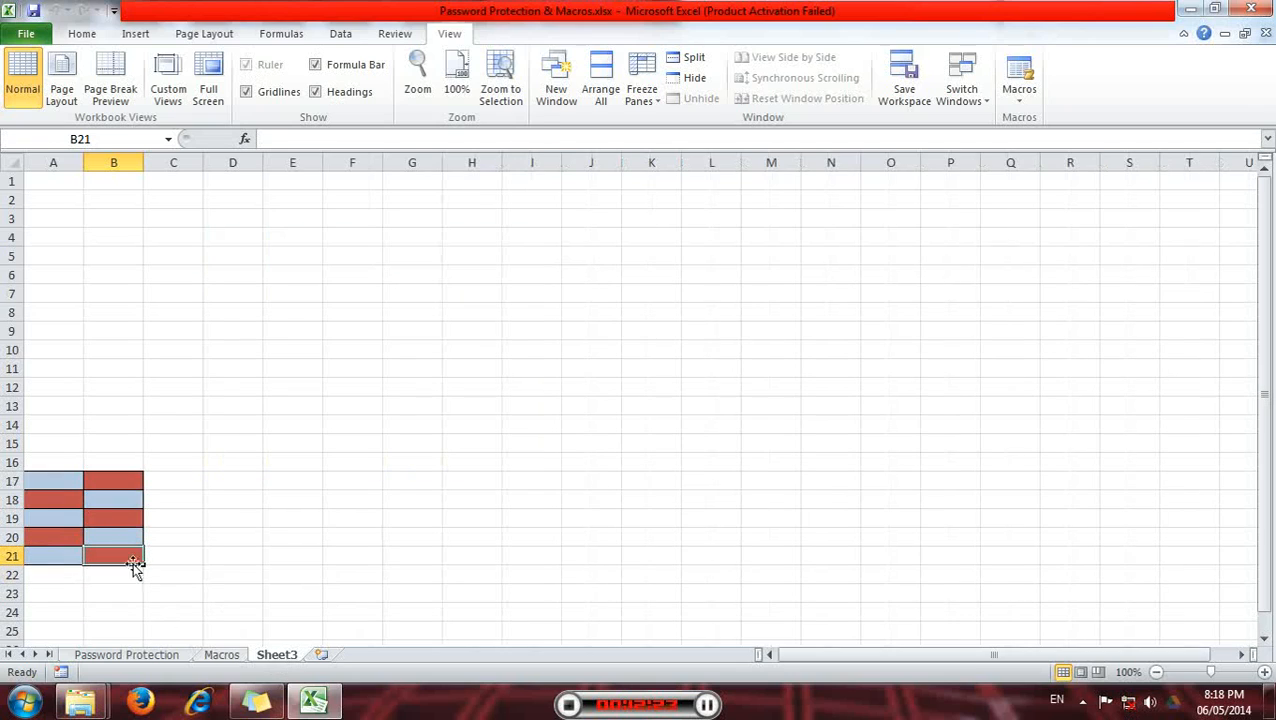
pyautogui.click(63, 484)
pyautogui.click(68, 535)
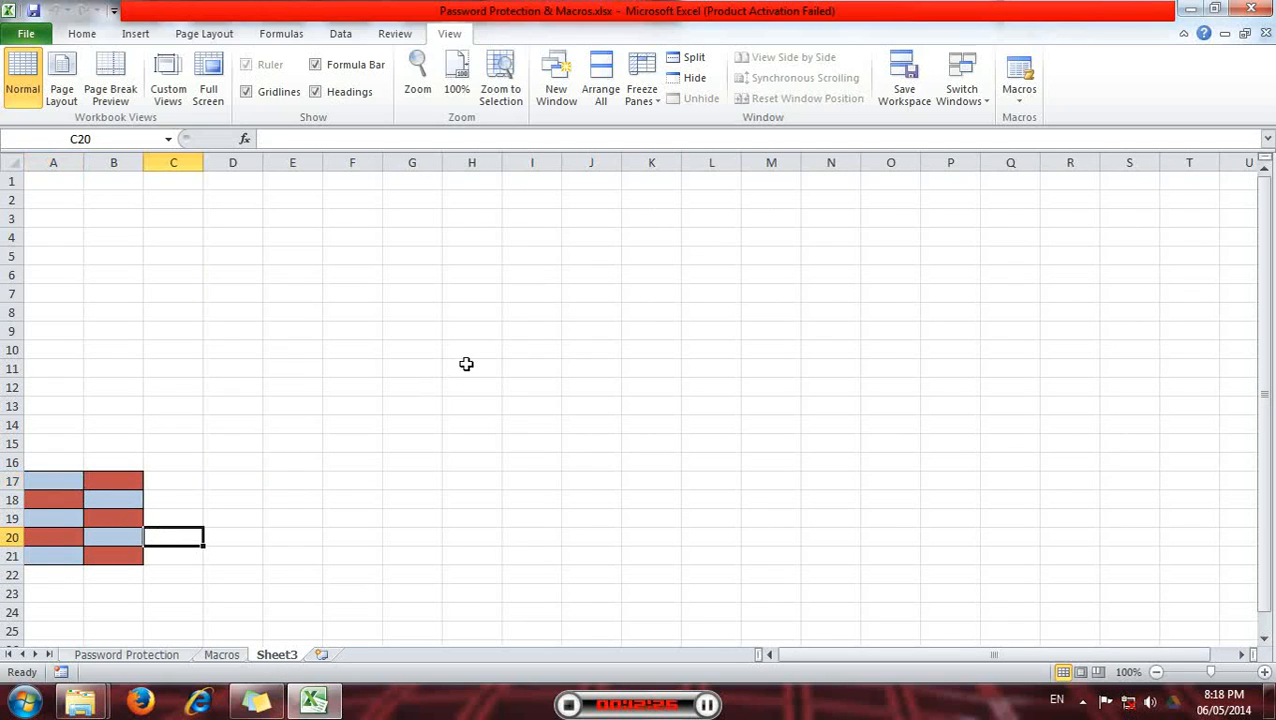
# - Examine the cells of the checkered block A17:B21 on Sheet3, and return to the Macros sheet
pyautogui.click(464, 364)
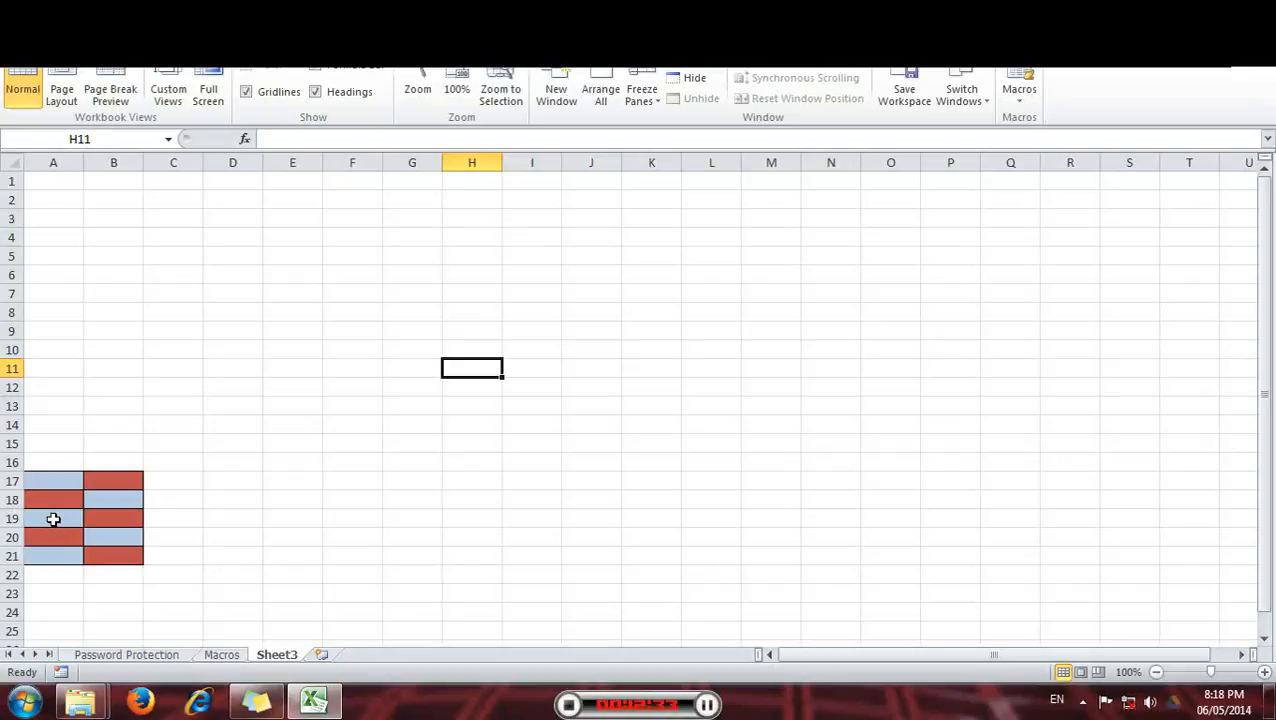
pyautogui.click(75, 519)
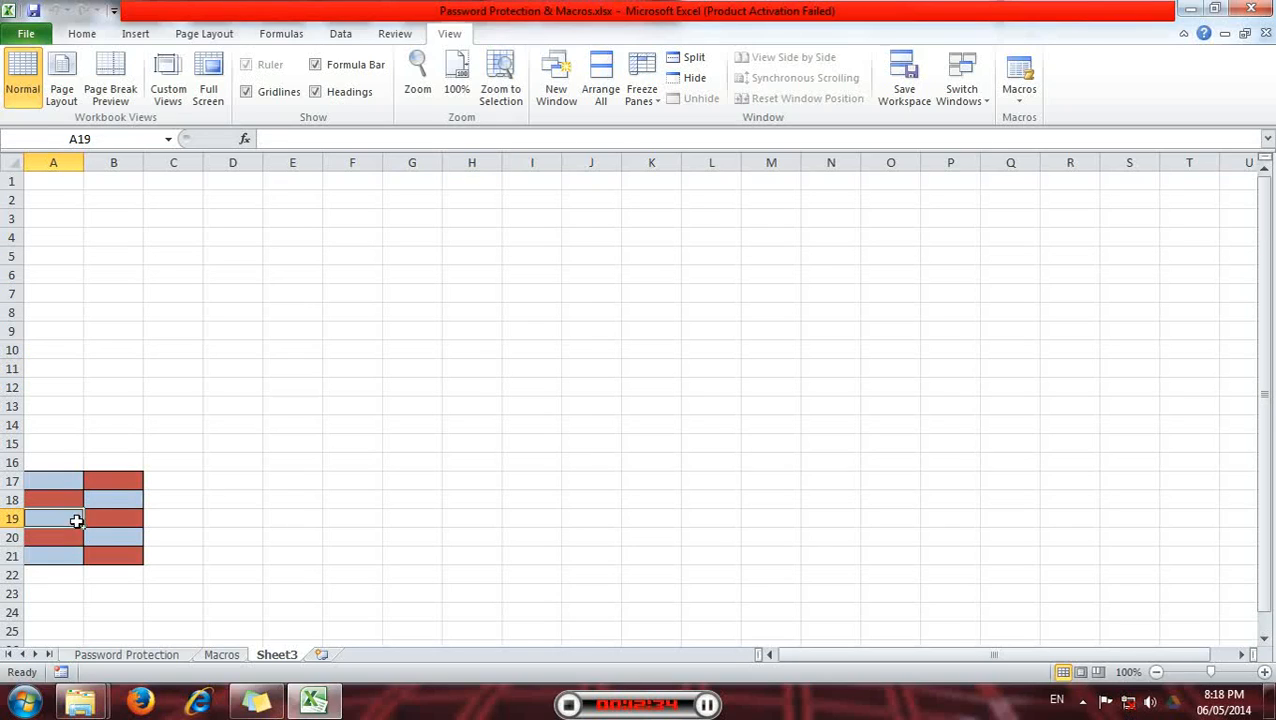
pyautogui.click(80, 481)
pyautogui.click(107, 537)
pyautogui.click(110, 579)
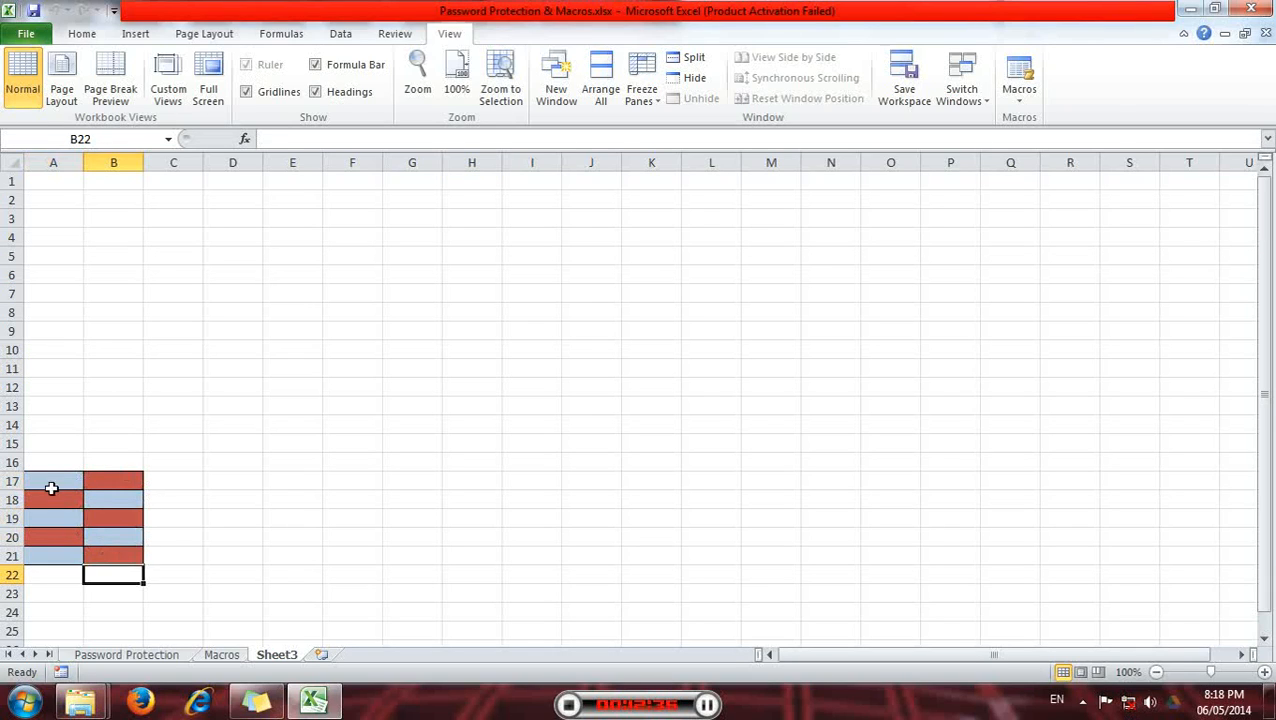
pyautogui.moveTo(51, 485); pyautogui.dragTo(109, 554)
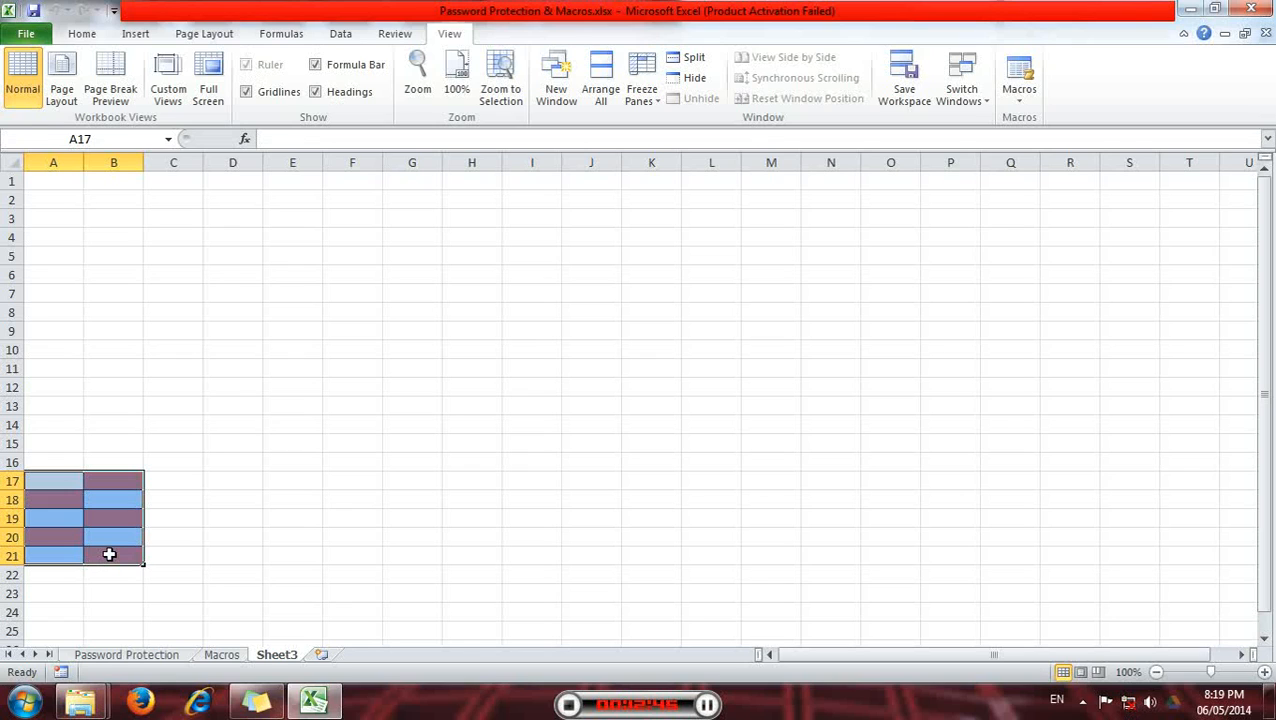
pyautogui.click(185, 478)
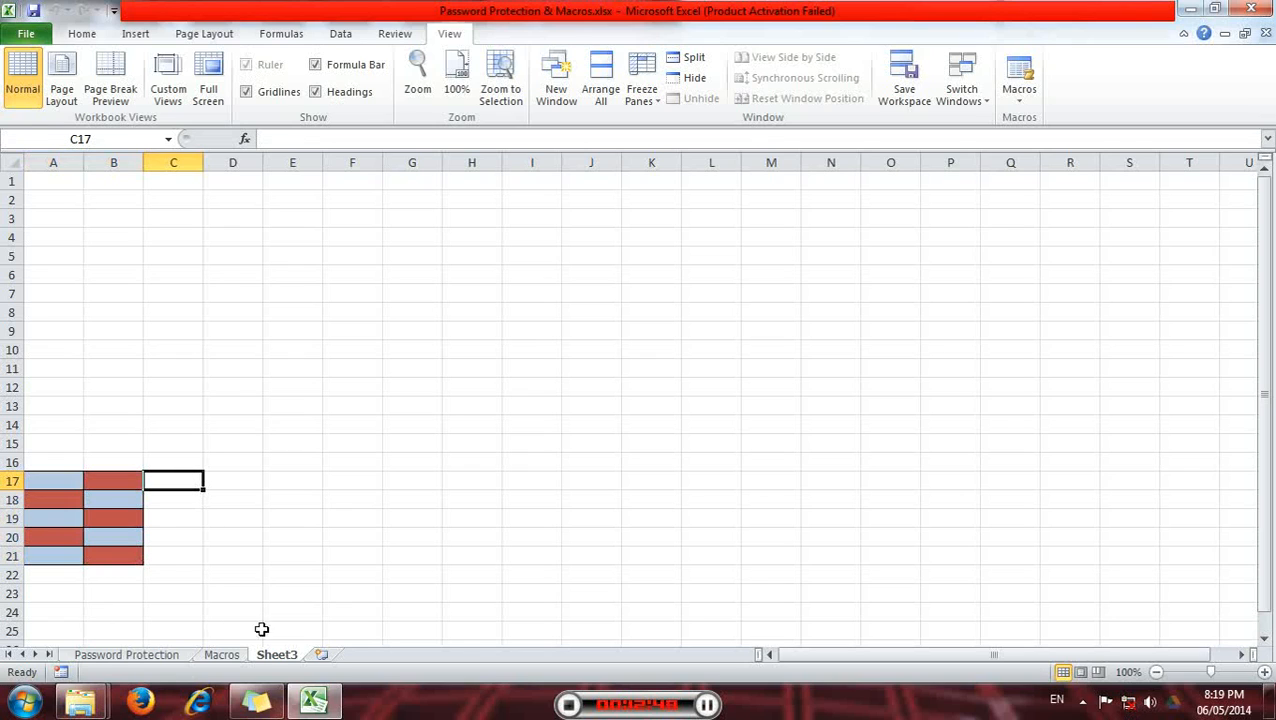
pyautogui.click(222, 655)
pyautogui.click(275, 481)
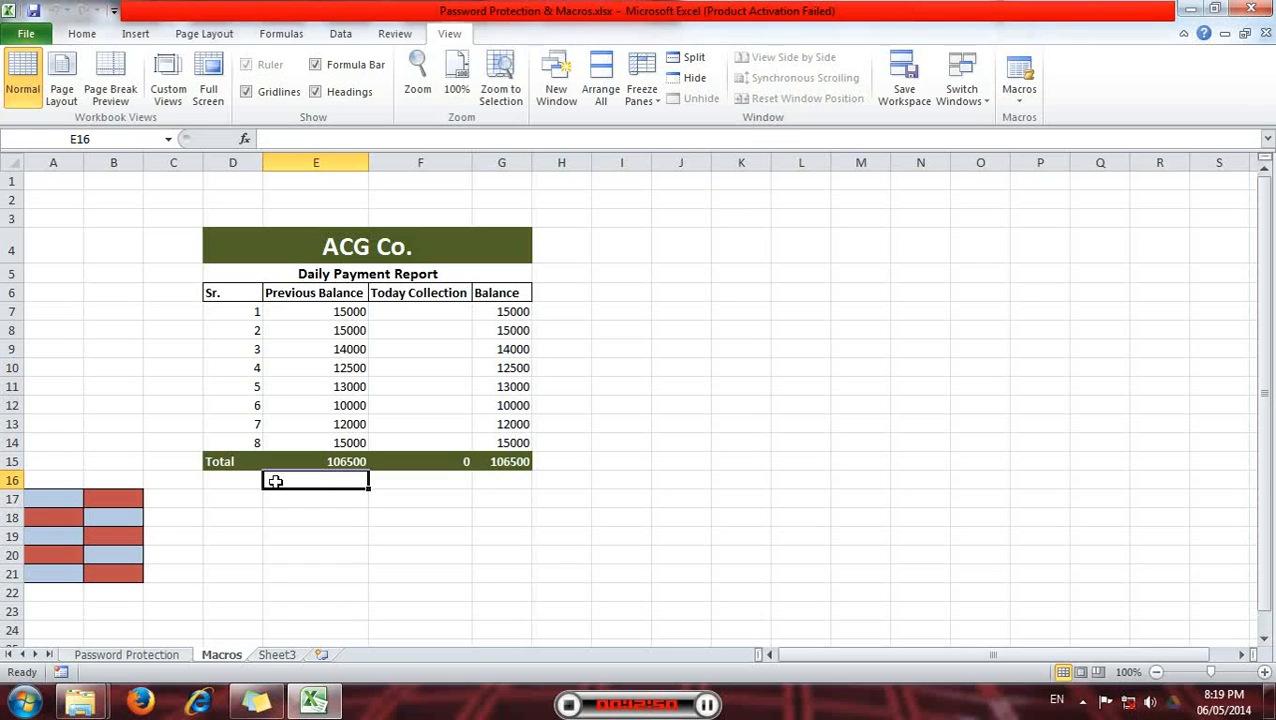
pyautogui.click(116, 333)
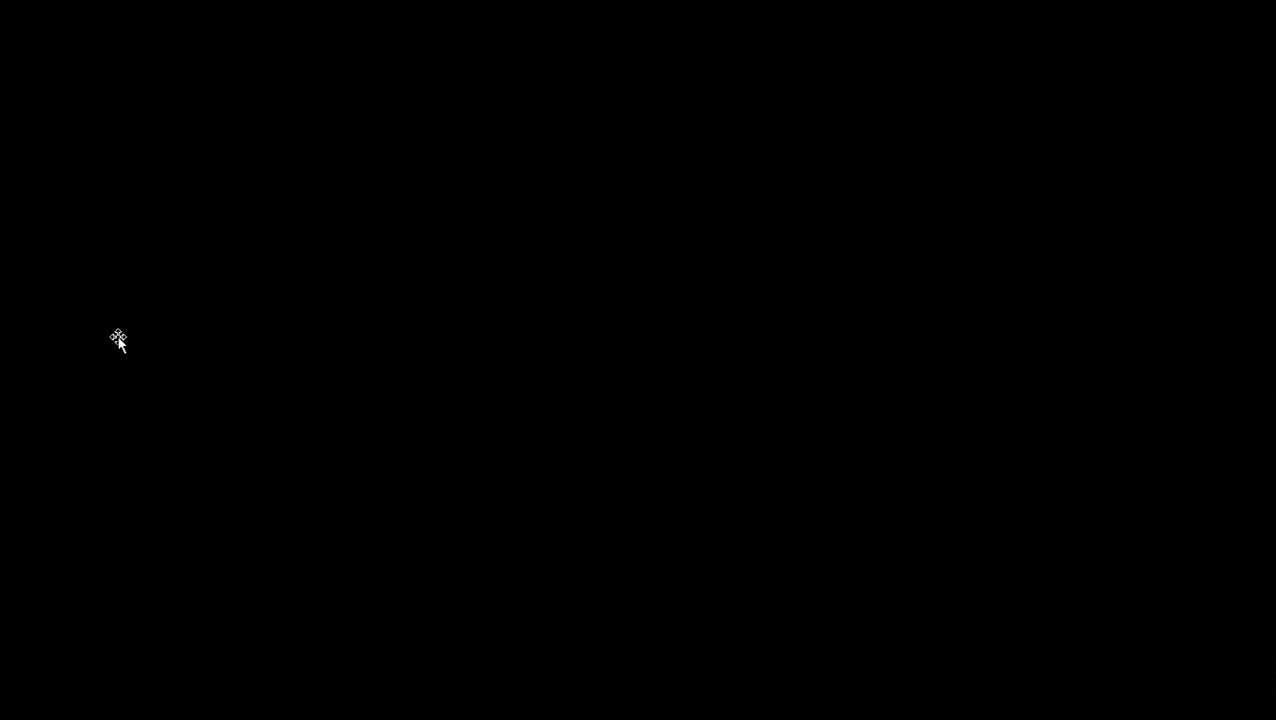